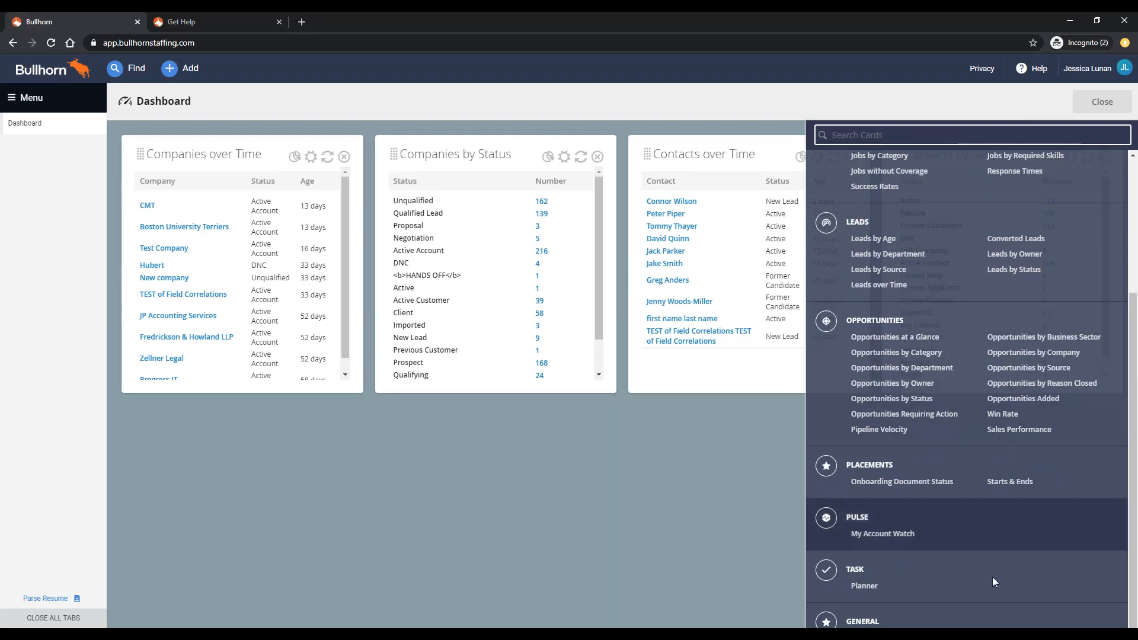
Add the Starts & Ends card and remove the Companies over Time, Companies by Status, Contacts over Time and Contacts by Status cards
{"action": "left_click", "coordinate": [1009, 484]}
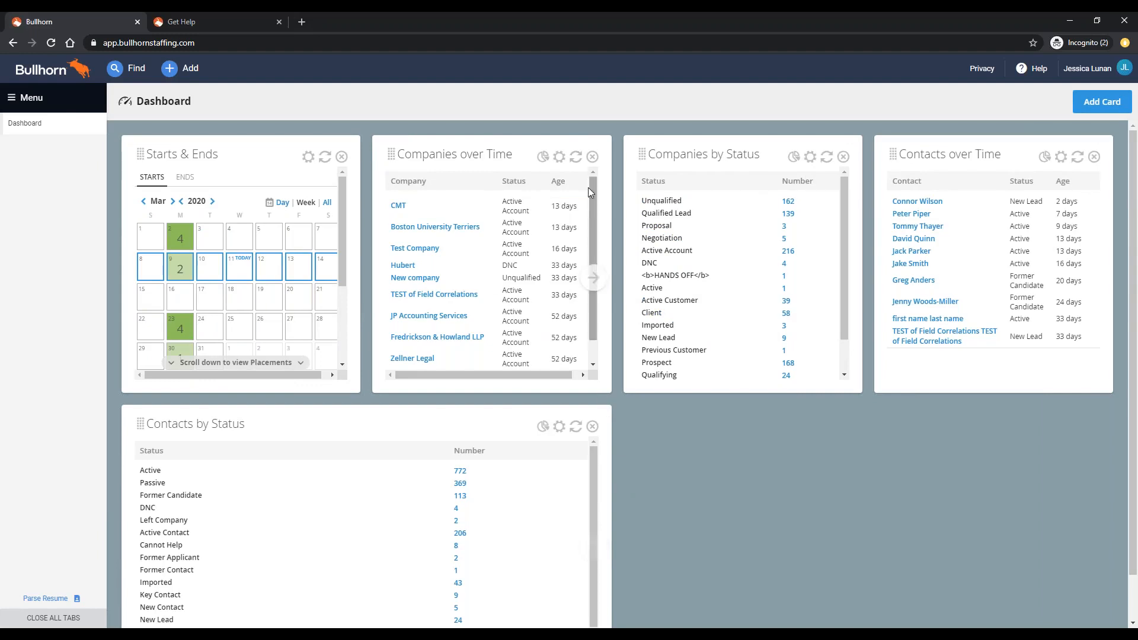
{"action": "left_click", "coordinate": [593, 157]}
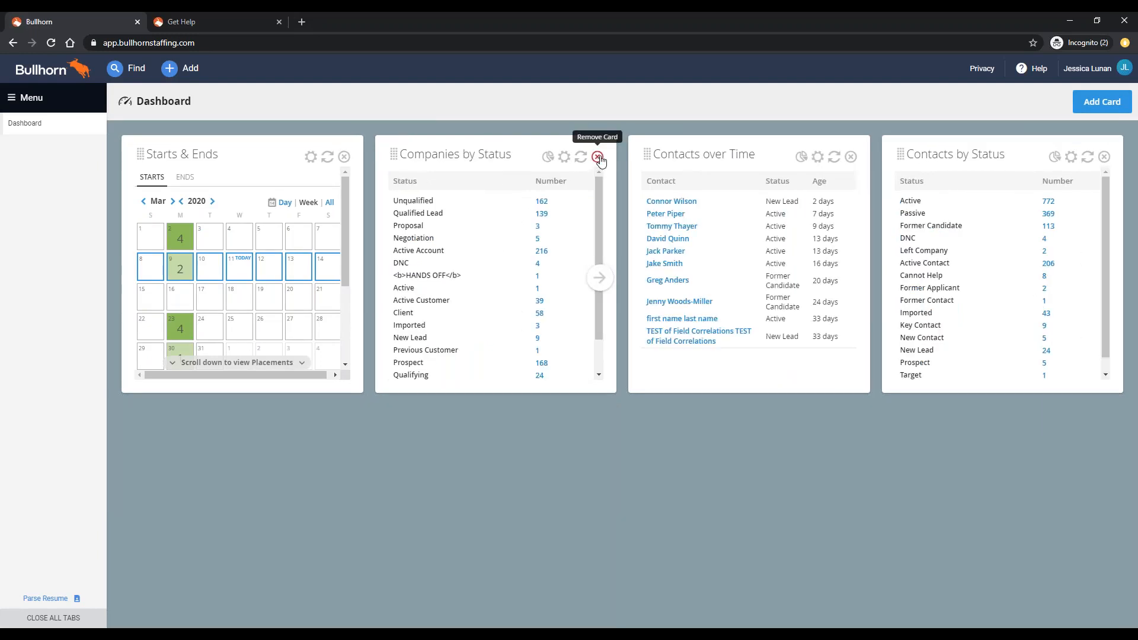
{"action": "left_click", "coordinate": [597, 158]}
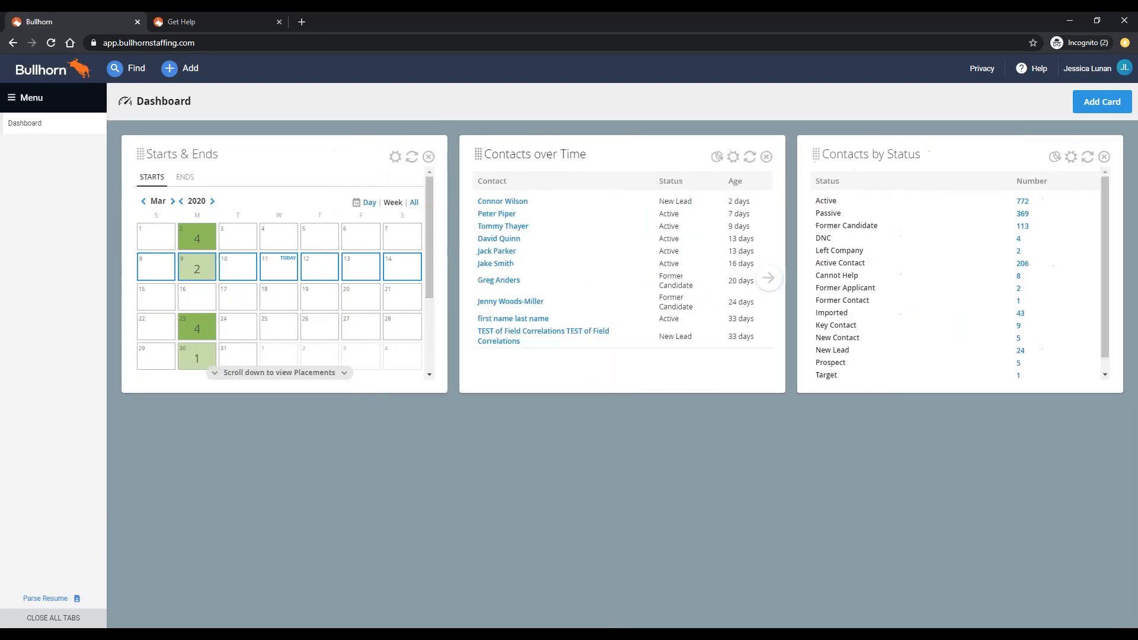
{"action": "left_click", "coordinate": [766, 157]}
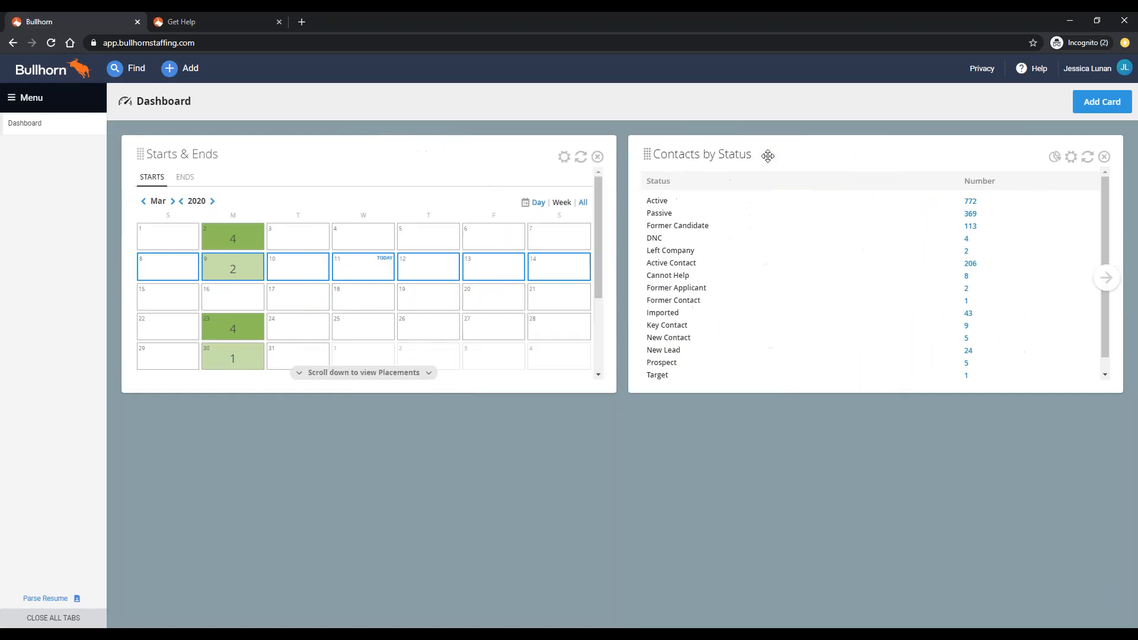
{"action": "left_click", "coordinate": [1104, 158]}
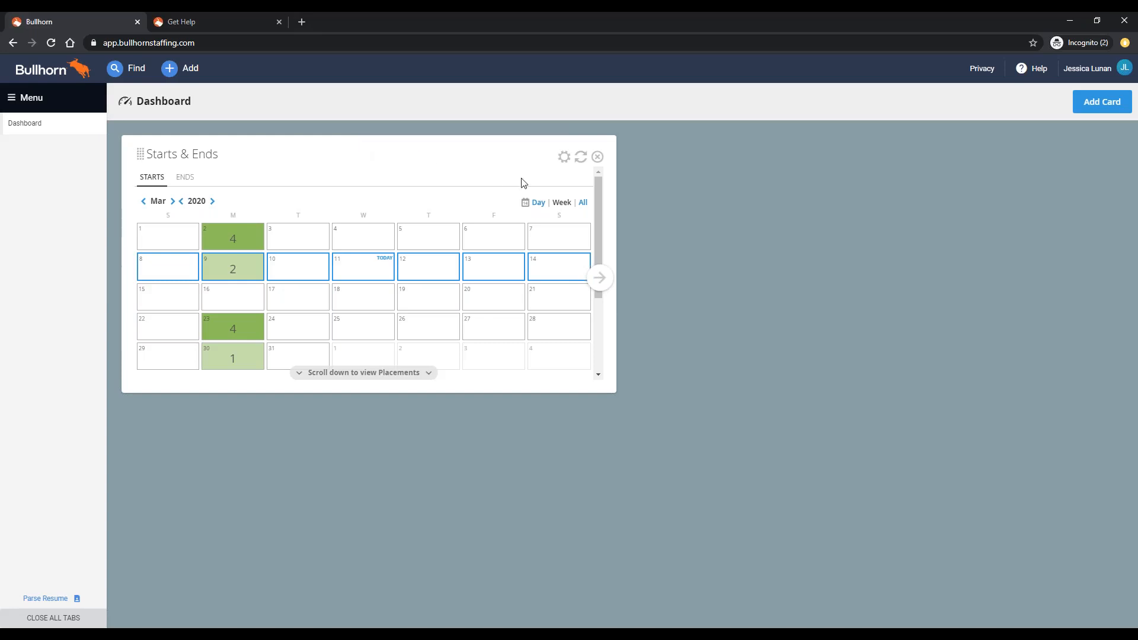
Rename the Starts & Ends card "My Starts & Ends" in its configuration
{"action": "left_click", "coordinate": [563, 158]}
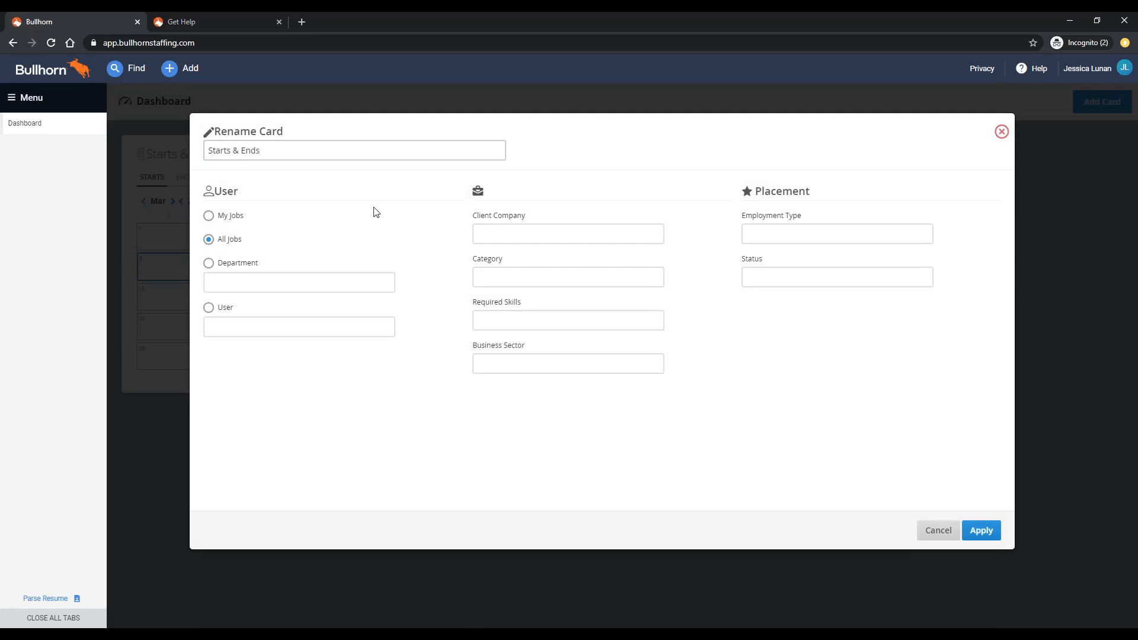
{"action": "left_click", "coordinate": [344, 150]}
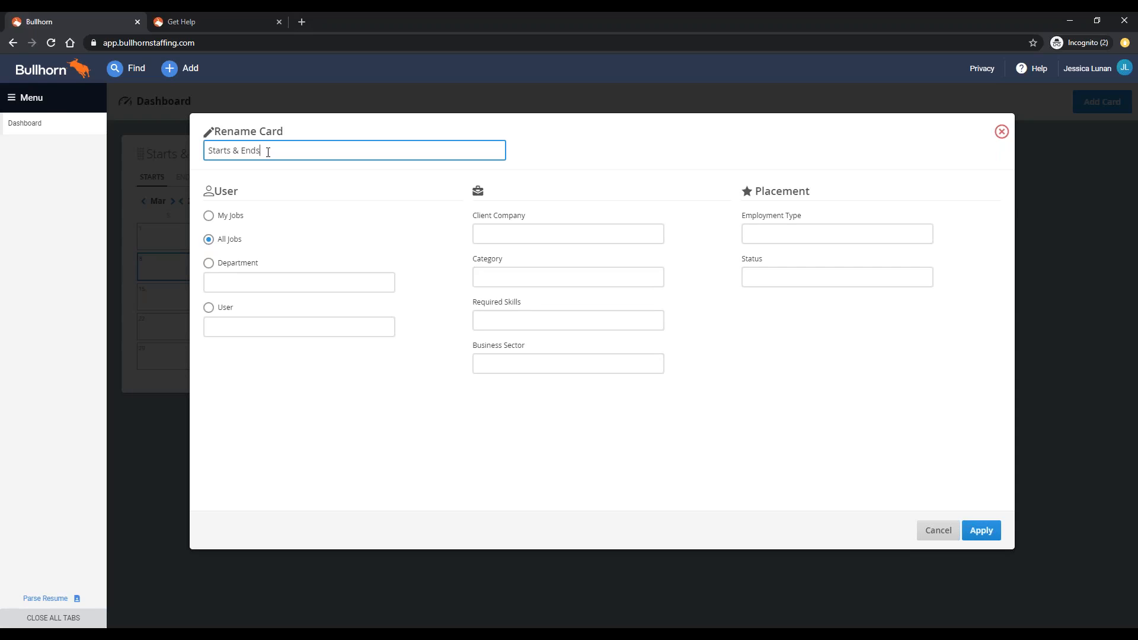
{"action": "key", "text": "ctrl+a"}
{"action": "type", "text": "My Starts & Ends"}
Look through the Department and User filter choices and return the card to All Jobs
{"action": "left_click", "coordinate": [228, 263]}
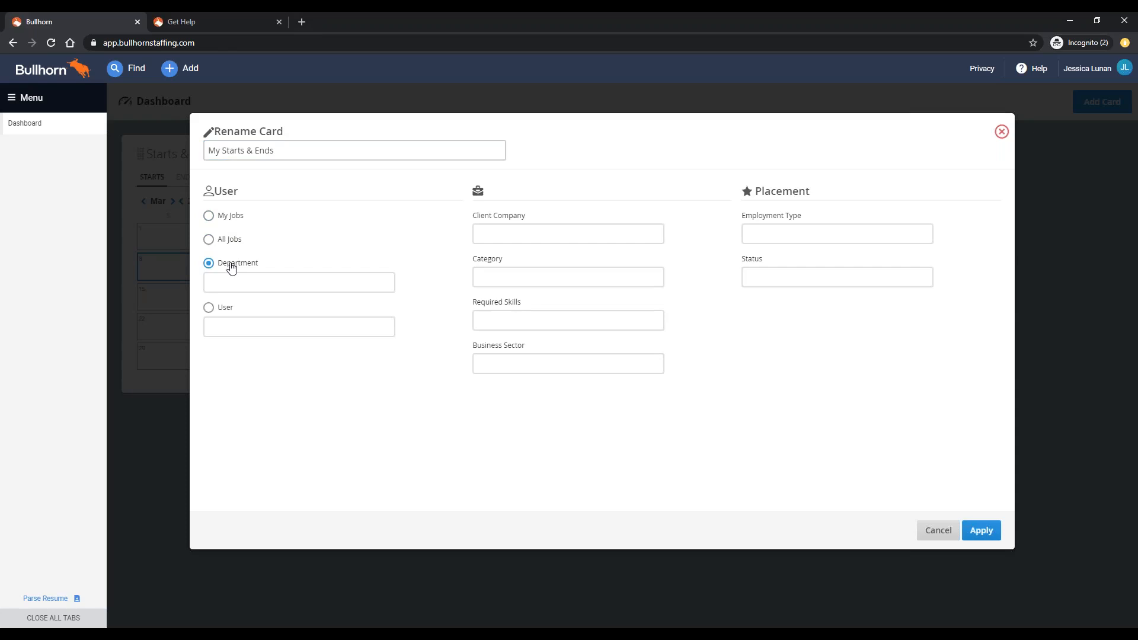
{"action": "left_click", "coordinate": [247, 288]}
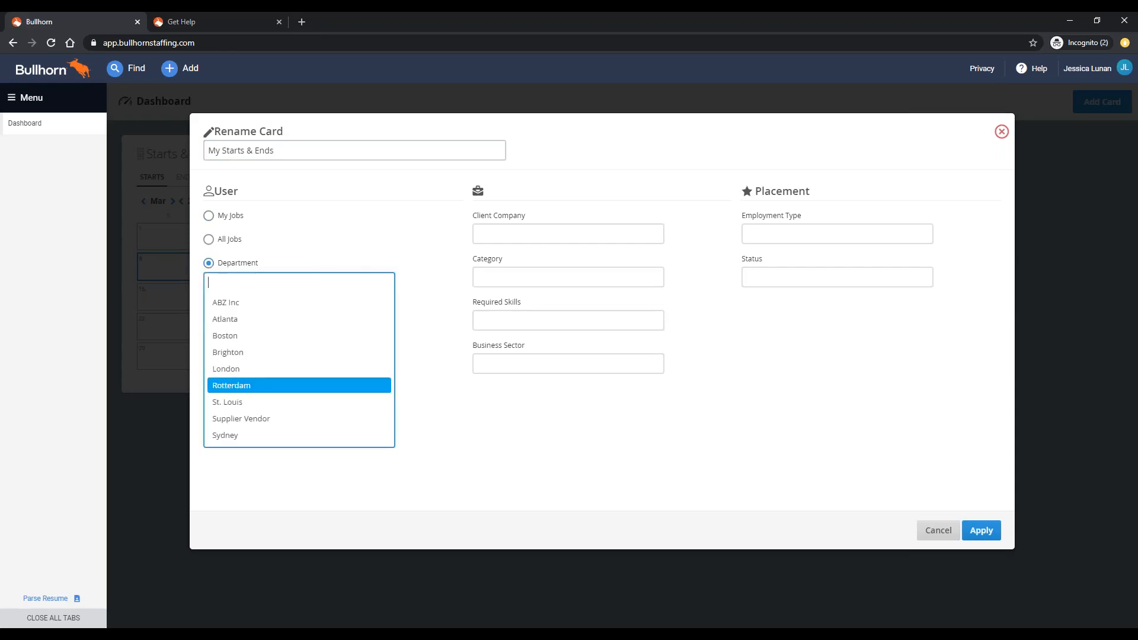
{"action": "left_click", "coordinate": [308, 253]}
{"action": "left_click", "coordinate": [217, 308]}
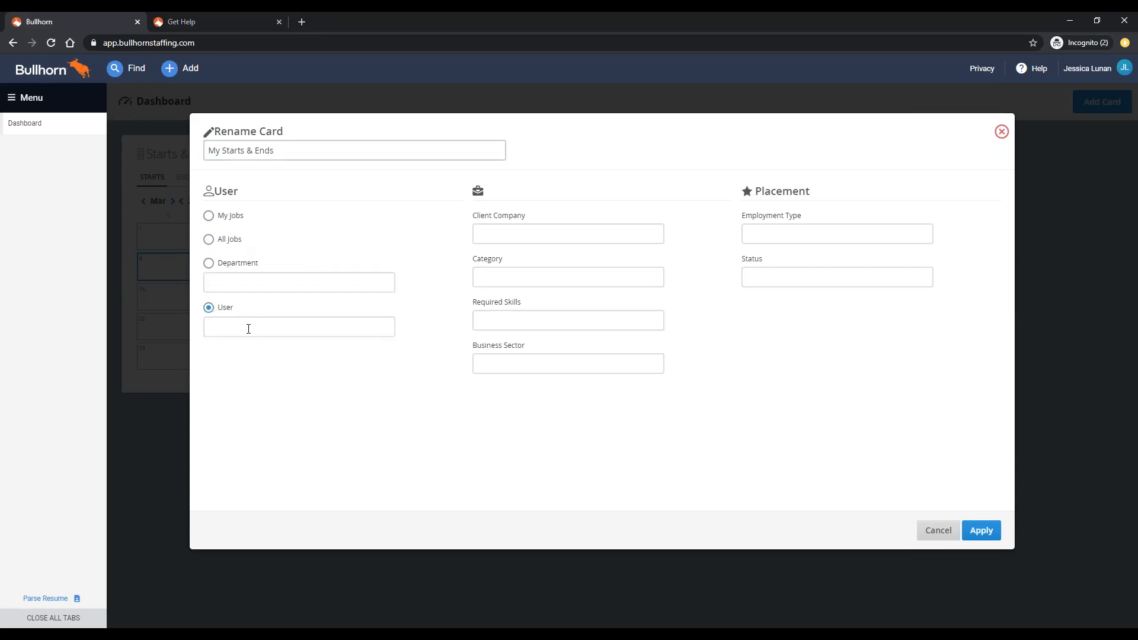
{"action": "left_click", "coordinate": [248, 329]}
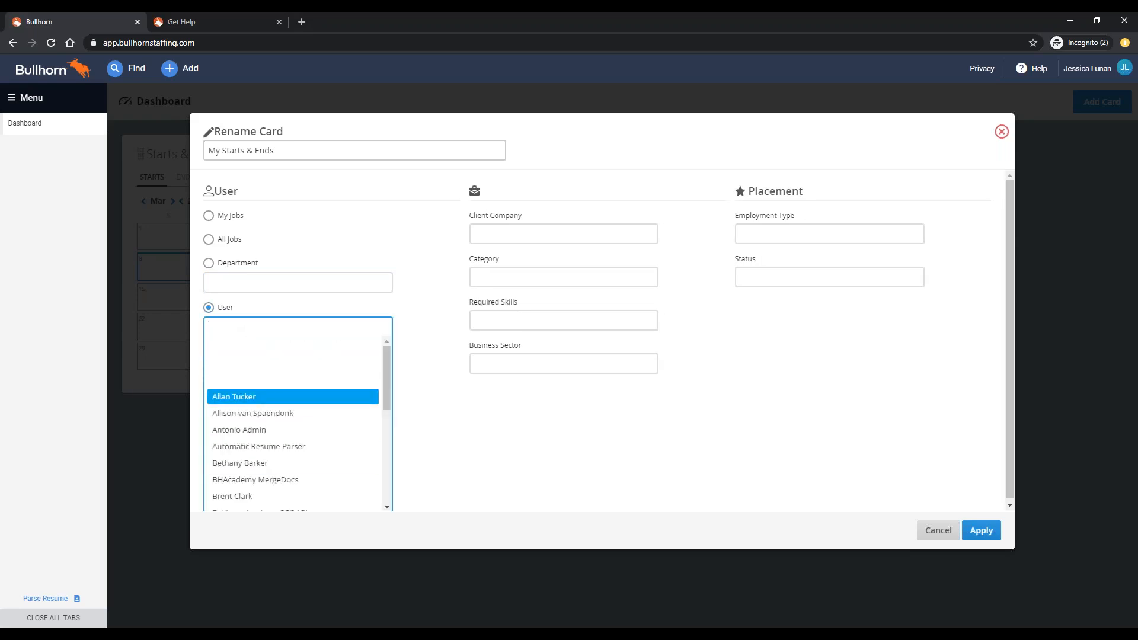
{"action": "left_click", "coordinate": [285, 233]}
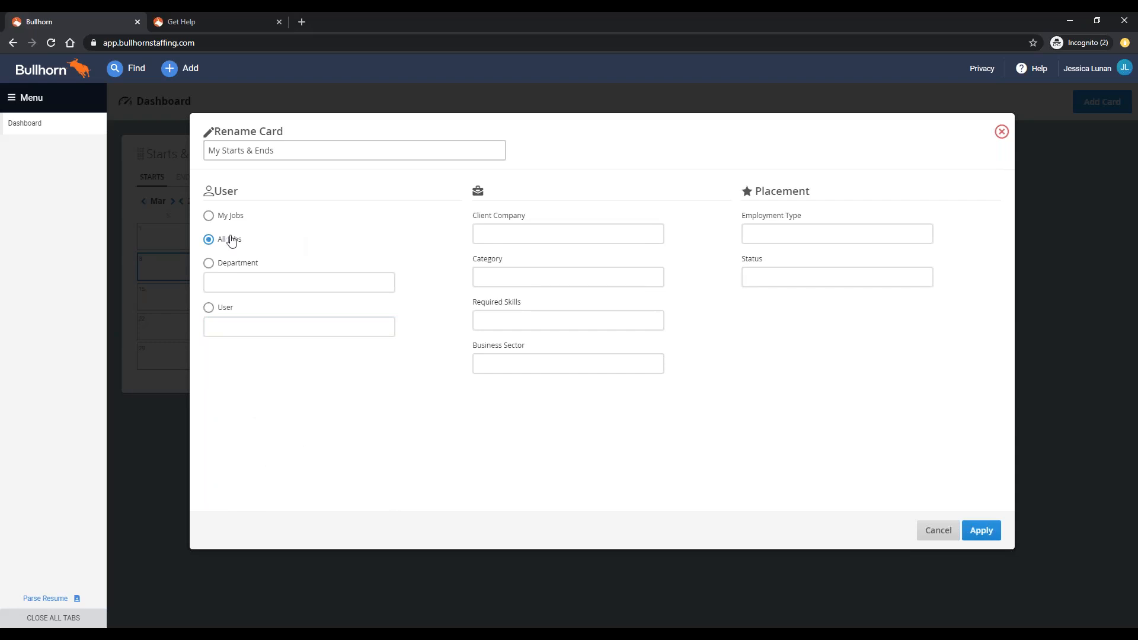
{"action": "left_click", "coordinate": [231, 151]}
Check the placement Employment Type options without choosing one and apply the card's settings
{"action": "left_click", "coordinate": [794, 230]}
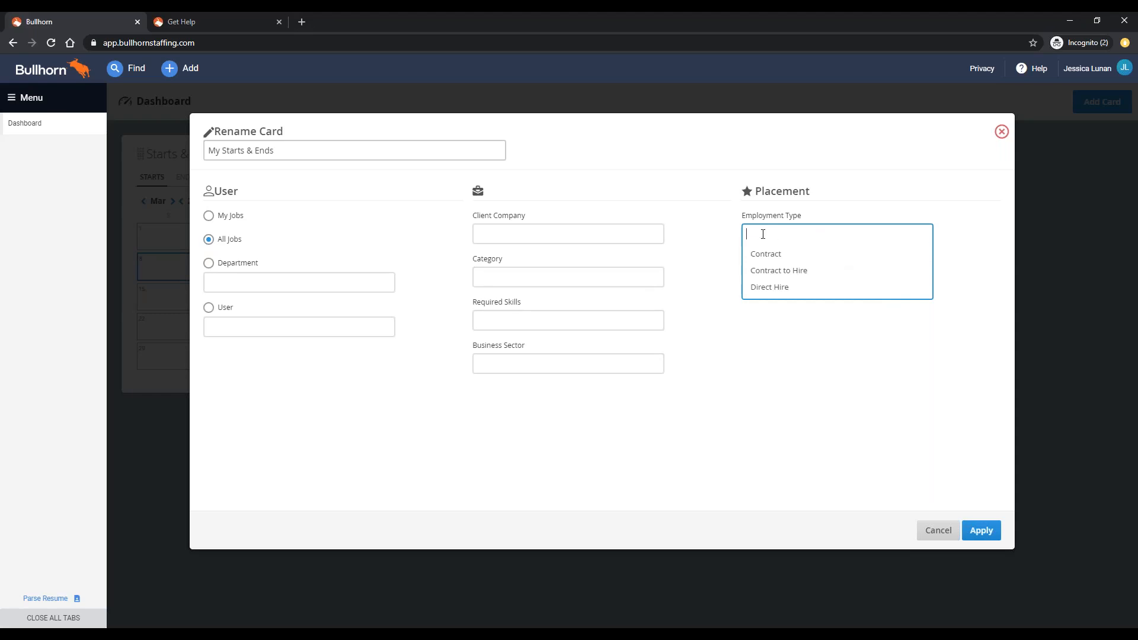
{"action": "left_click", "coordinate": [824, 350]}
{"action": "left_click", "coordinate": [987, 532]}
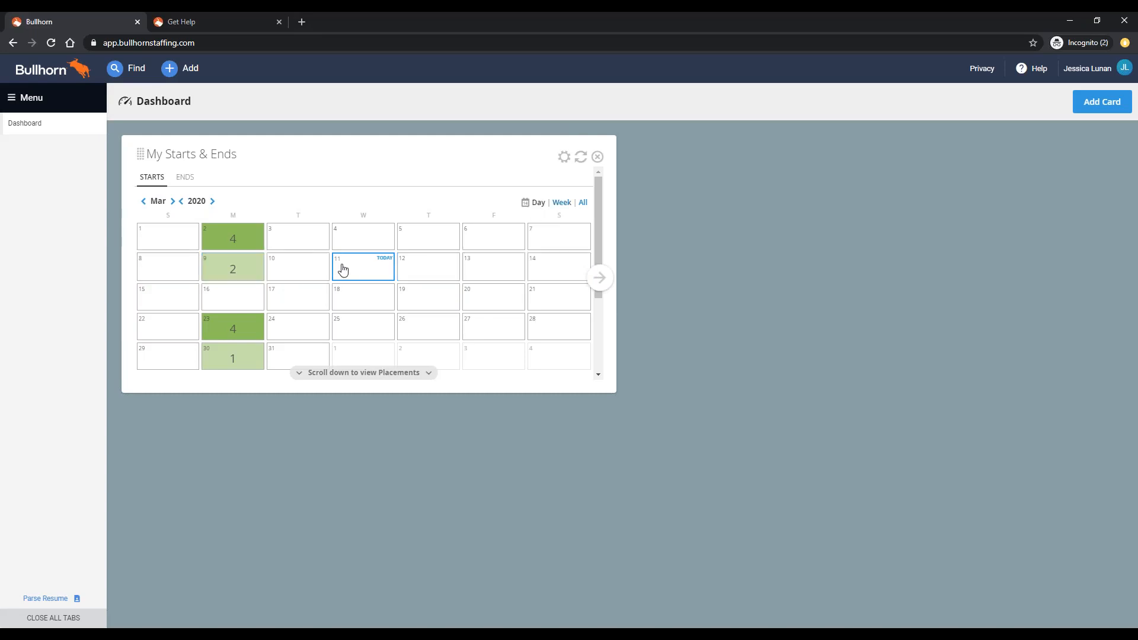
View the placements starting March 9, 2020 on the My Starts & Ends card
{"action": "left_click", "coordinate": [235, 270]}
{"action": "scroll", "coordinate": [315, 277], "scroll_direction": "down", "scroll_amount": 3}
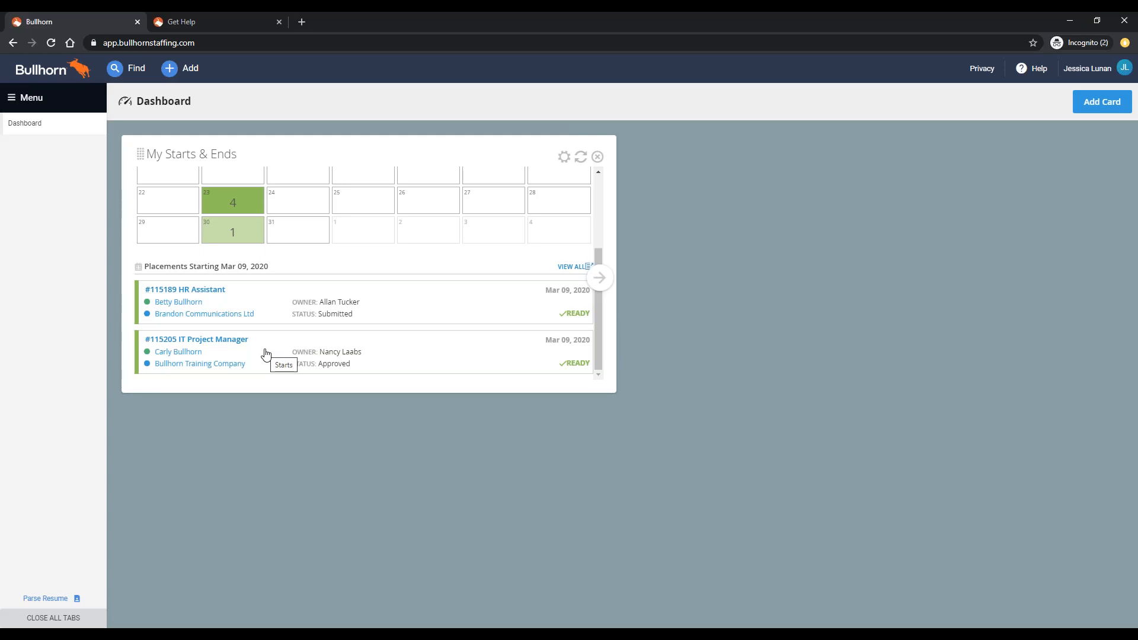
{"action": "scroll", "coordinate": [265, 354], "scroll_direction": "up", "scroll_amount": 1}
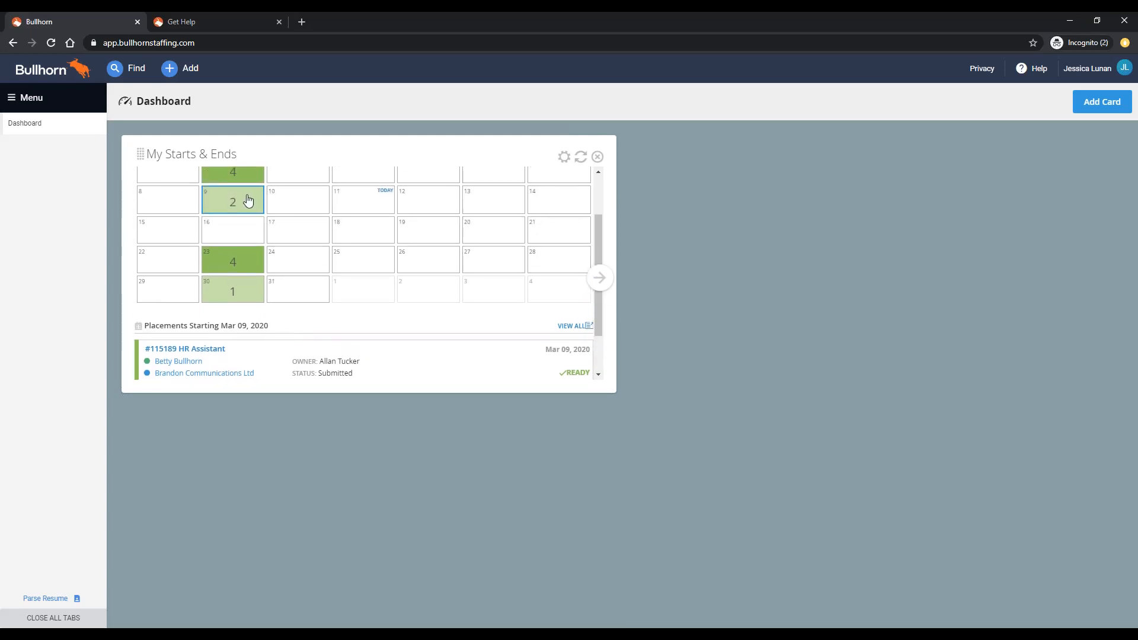
Examine the placements starting March 23, 2020, including their status and readiness, on the My Starts & Ends card
{"action": "left_click", "coordinate": [218, 264]}
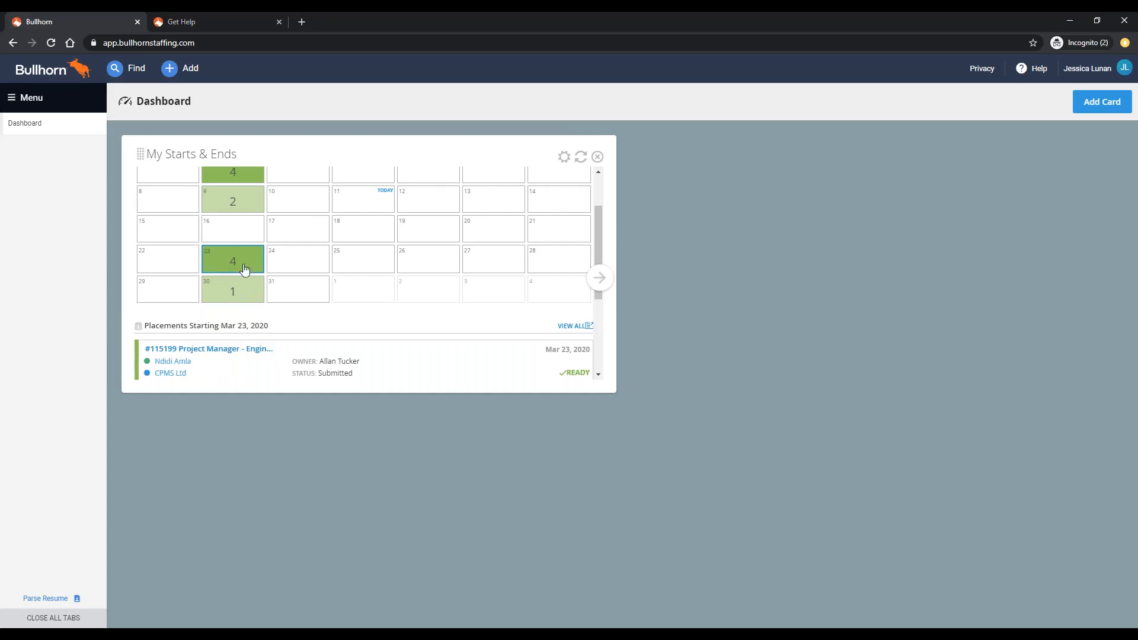
{"action": "scroll", "coordinate": [588, 308], "scroll_direction": "down", "scroll_amount": 1}
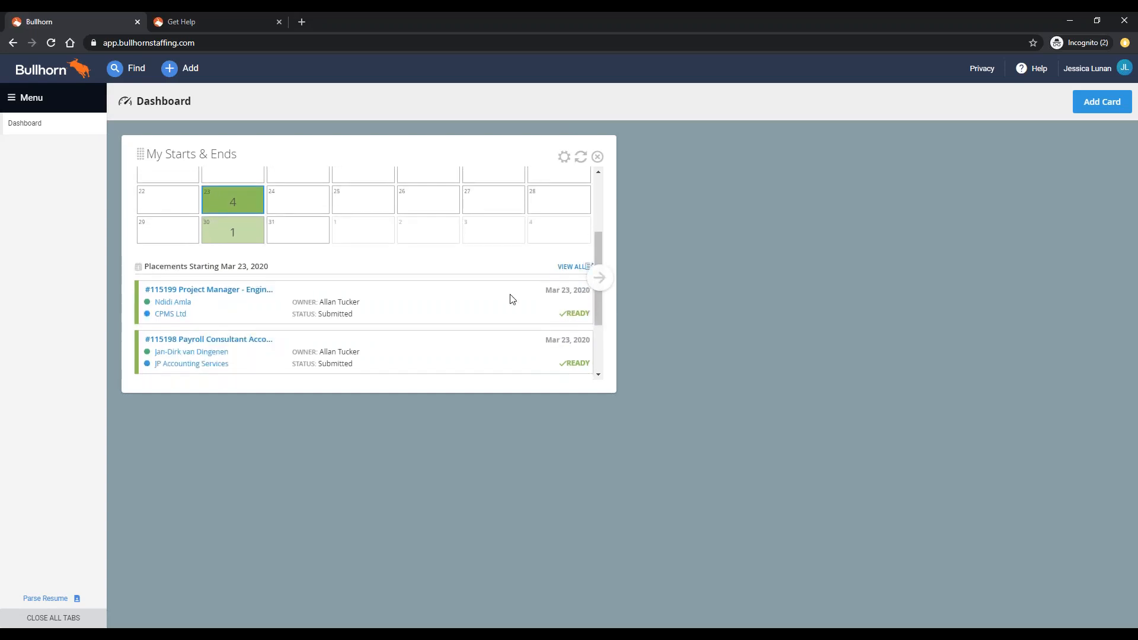
{"action": "scroll", "coordinate": [511, 298], "scroll_direction": "down", "scroll_amount": 1}
{"action": "scroll", "coordinate": [512, 298], "scroll_direction": "down", "scroll_amount": 1}
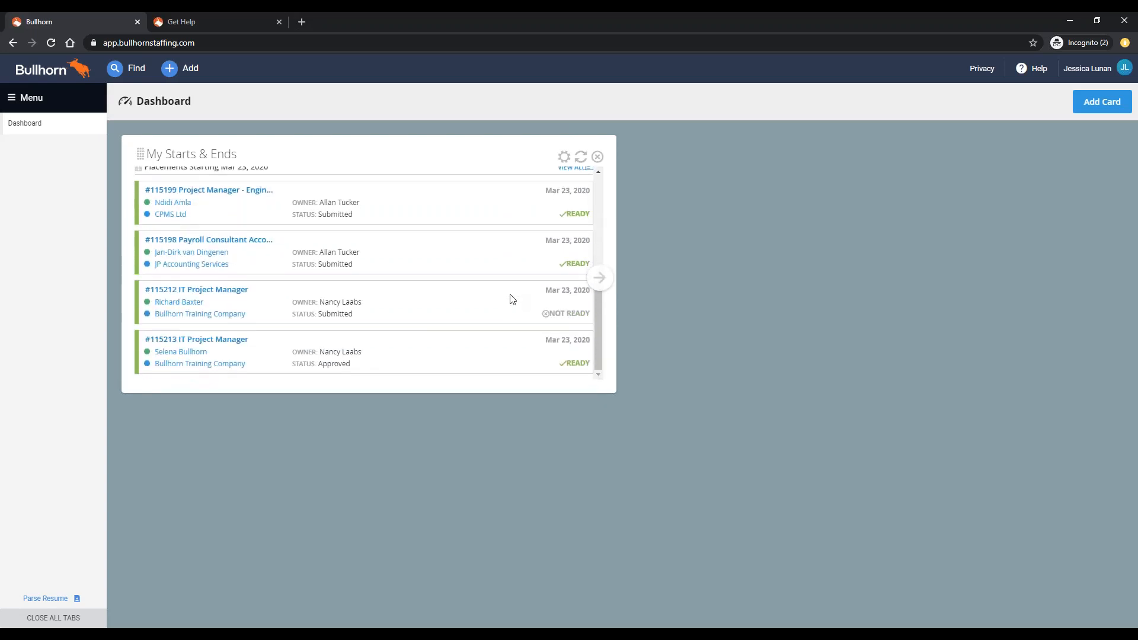
{"action": "scroll", "coordinate": [511, 298], "scroll_direction": "up", "scroll_amount": 2}
{"action": "scroll", "coordinate": [512, 298], "scroll_direction": "up", "scroll_amount": 1}
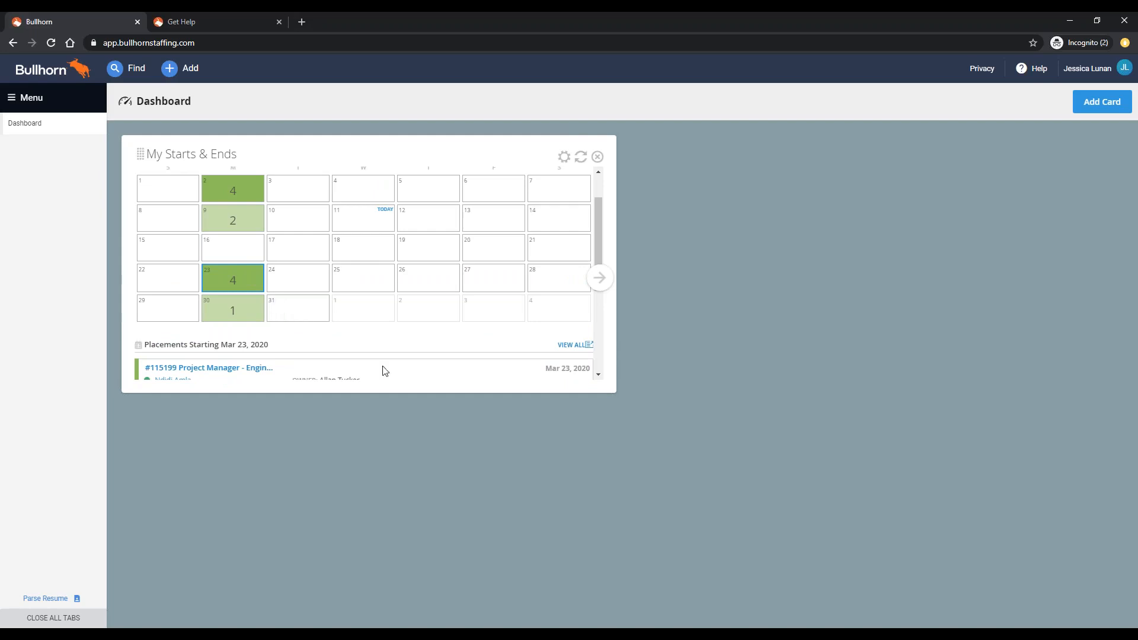
View the March 23 placements in the full placement list and return to the dashboard calendar
{"action": "left_click", "coordinate": [572, 350]}
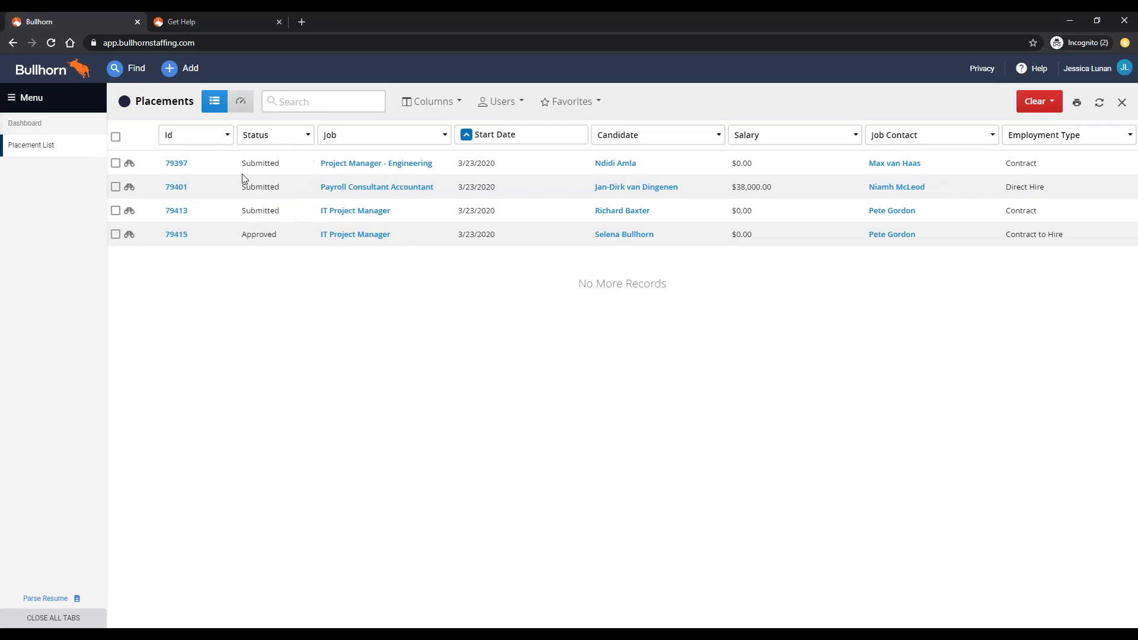
{"action": "left_click", "coordinate": [26, 125]}
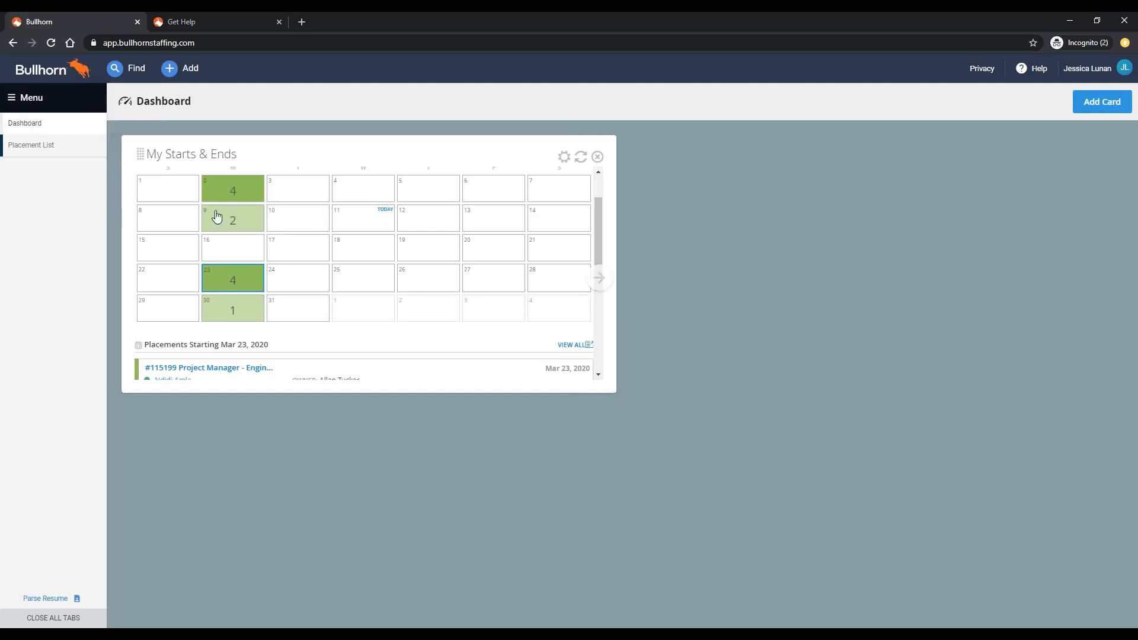
{"action": "scroll", "coordinate": [279, 263], "scroll_direction": "up", "scroll_amount": 1}
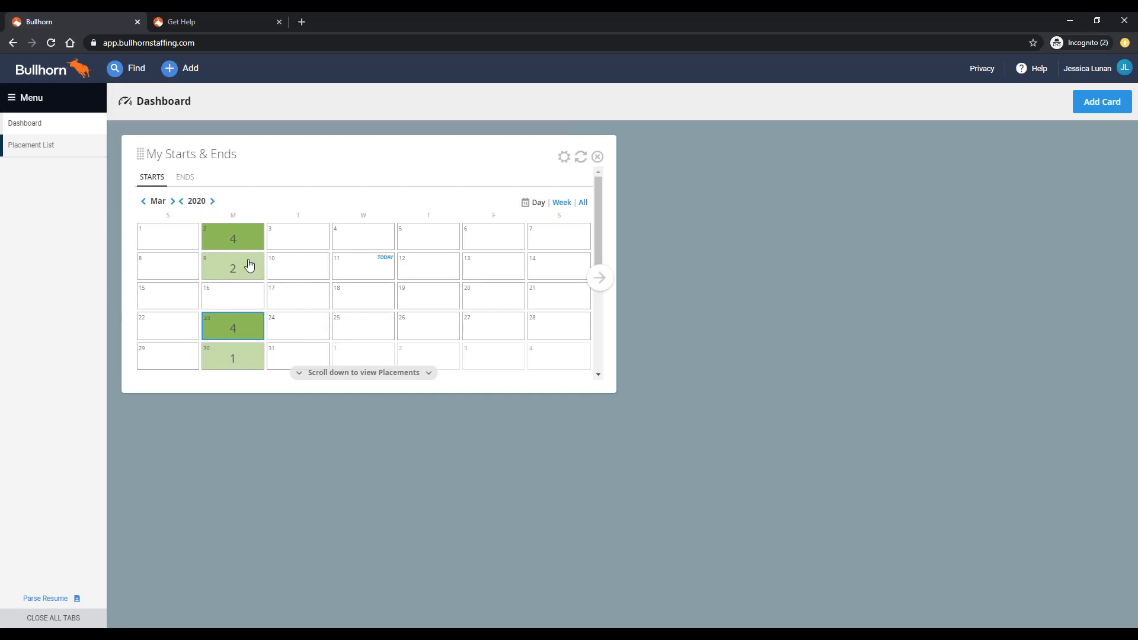
Show the calendar of placement ends and view the placements ending in the week of March 29, 2020
{"action": "left_click", "coordinate": [185, 180]}
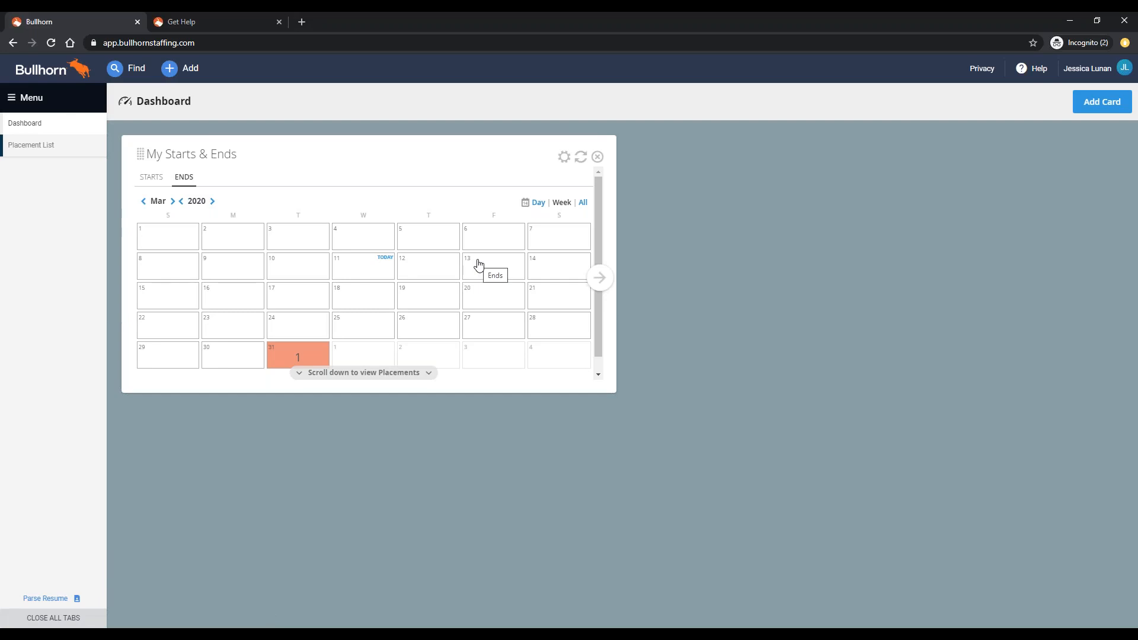
{"action": "scroll", "coordinate": [479, 264], "scroll_direction": "down", "scroll_amount": 1}
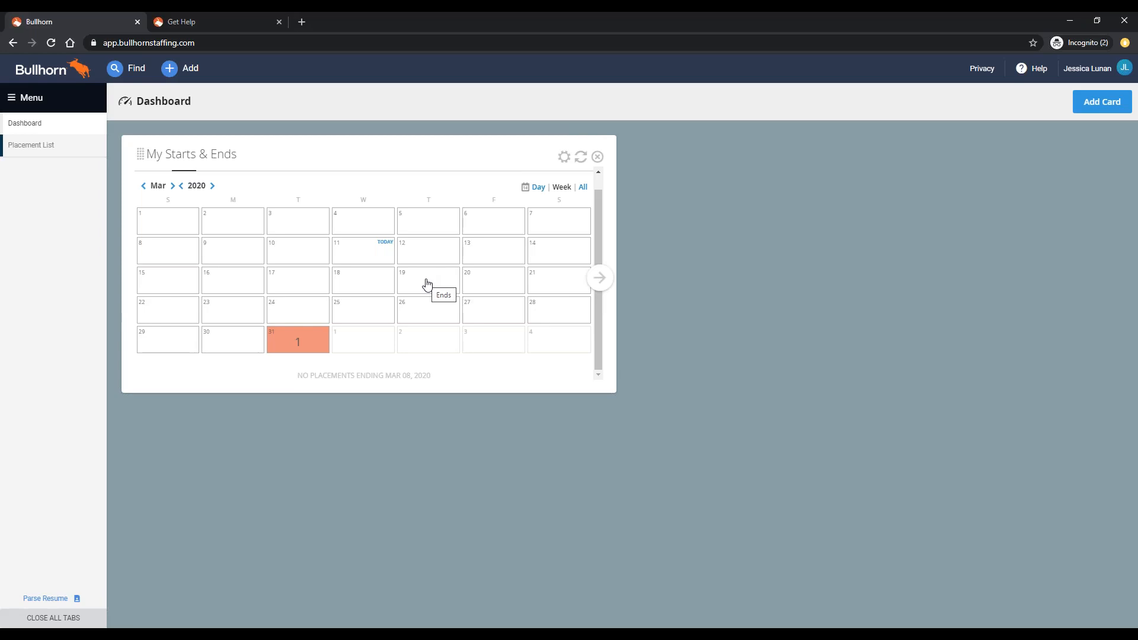
{"action": "left_click", "coordinate": [329, 332]}
{"action": "scroll", "coordinate": [314, 303], "scroll_direction": "down", "scroll_amount": 1}
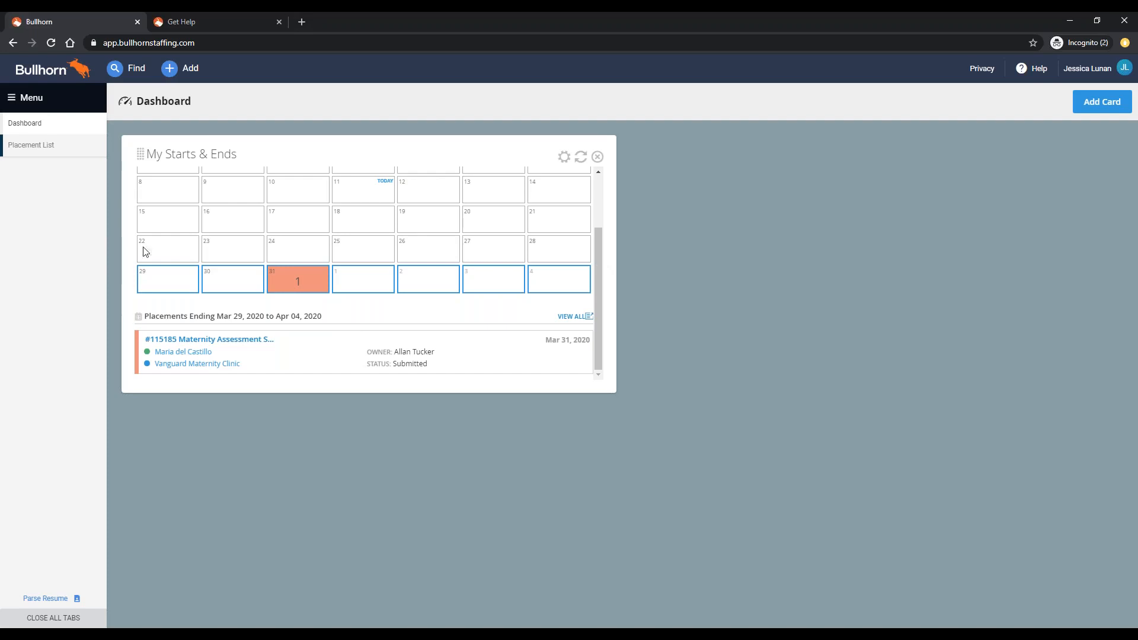
{"action": "scroll", "coordinate": [449, 257], "scroll_direction": "up", "scroll_amount": 2}
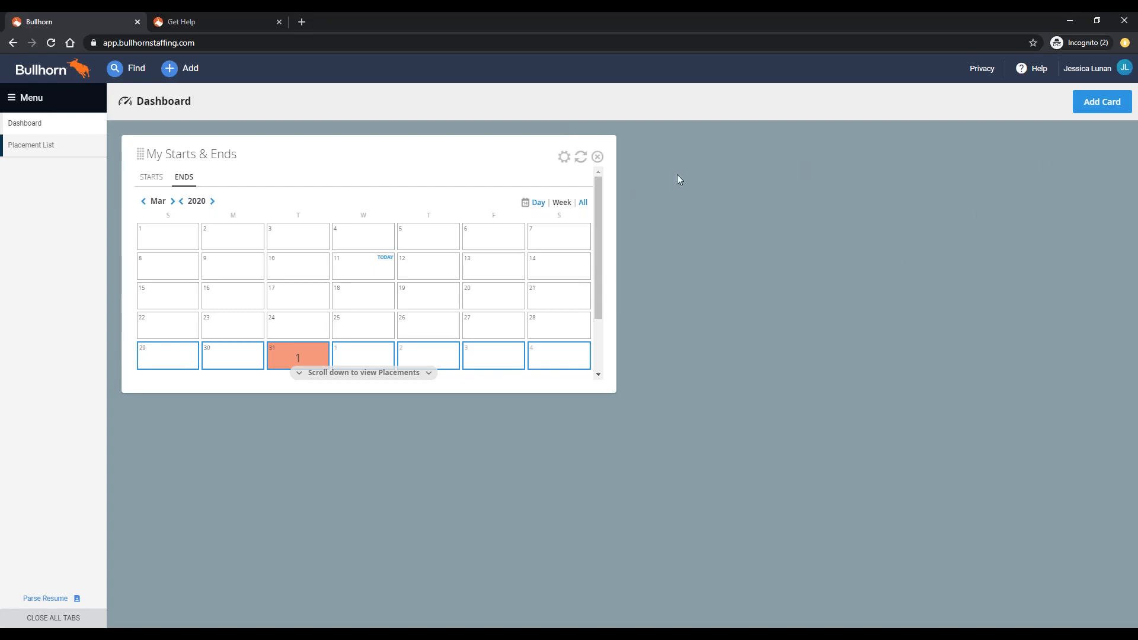
Add the Jobs without Coverage card to the dashboard
{"action": "left_click", "coordinate": [1103, 104]}
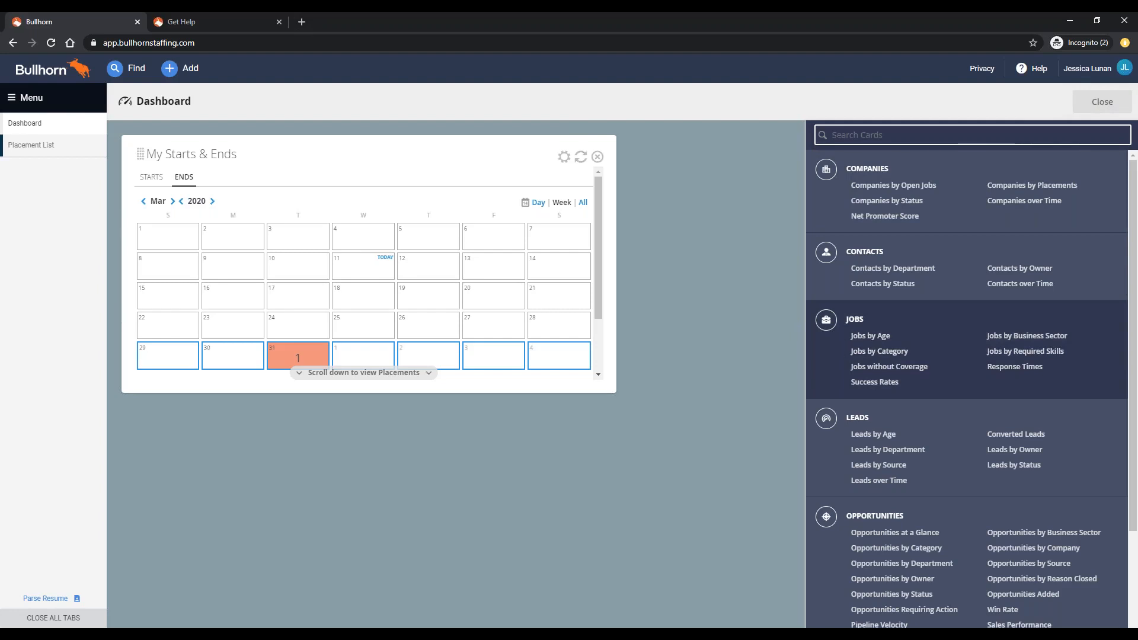
{"action": "left_click", "coordinate": [887, 368]}
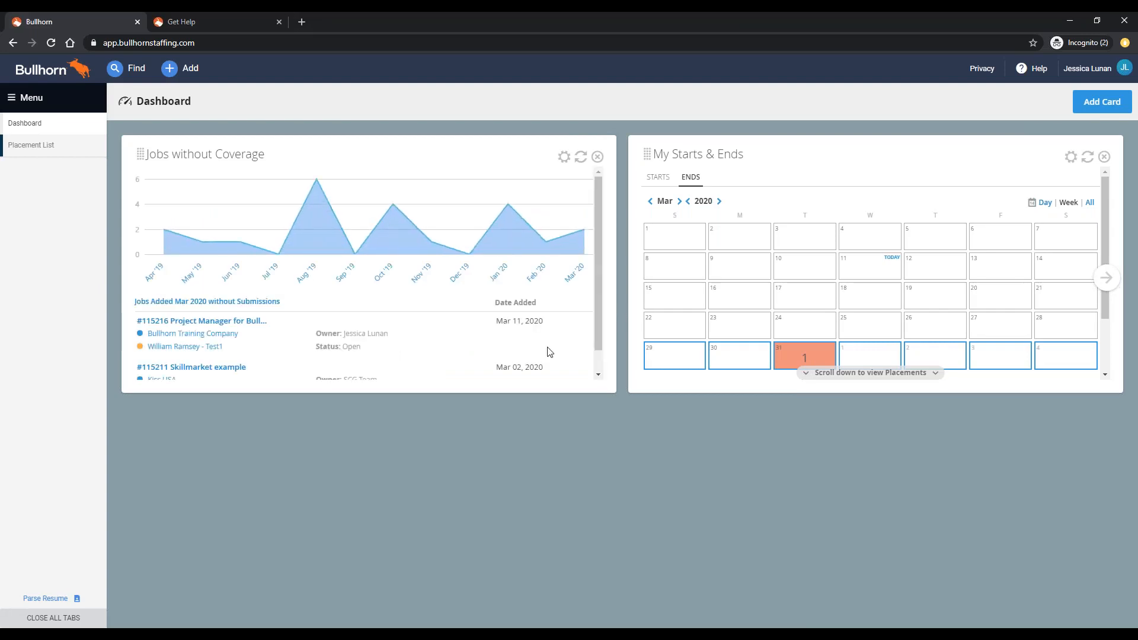
Rename the Jobs without Coverage card "Jobs without Submissions" and set its Open/Closed filter to Open
{"action": "mouse_move", "coordinate": [490, 191]}
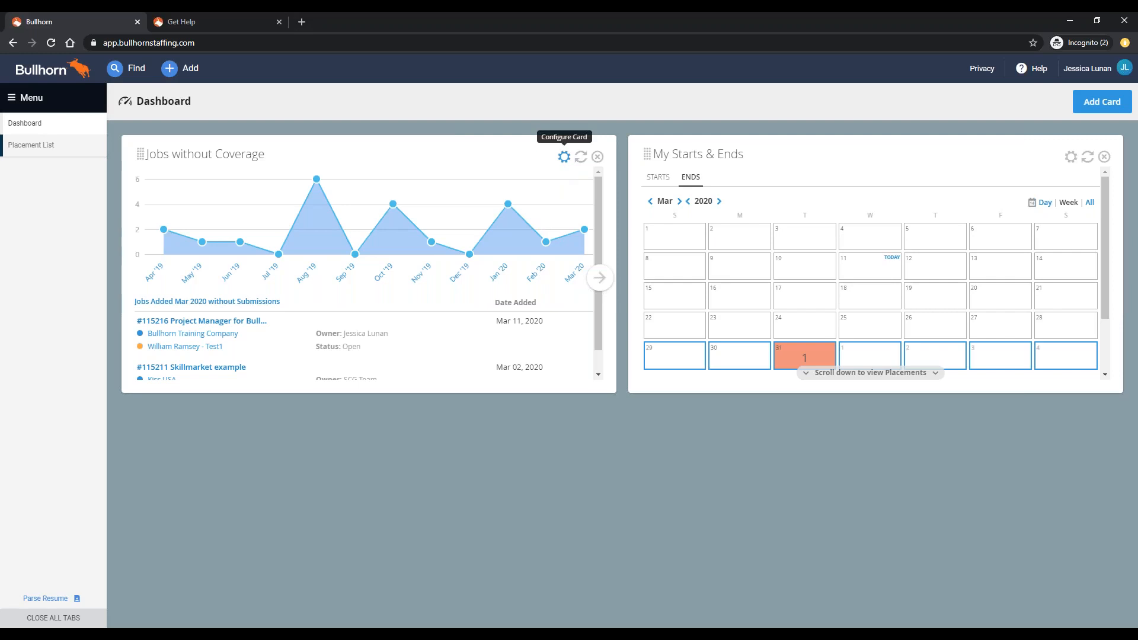
{"action": "left_click", "coordinate": [564, 157]}
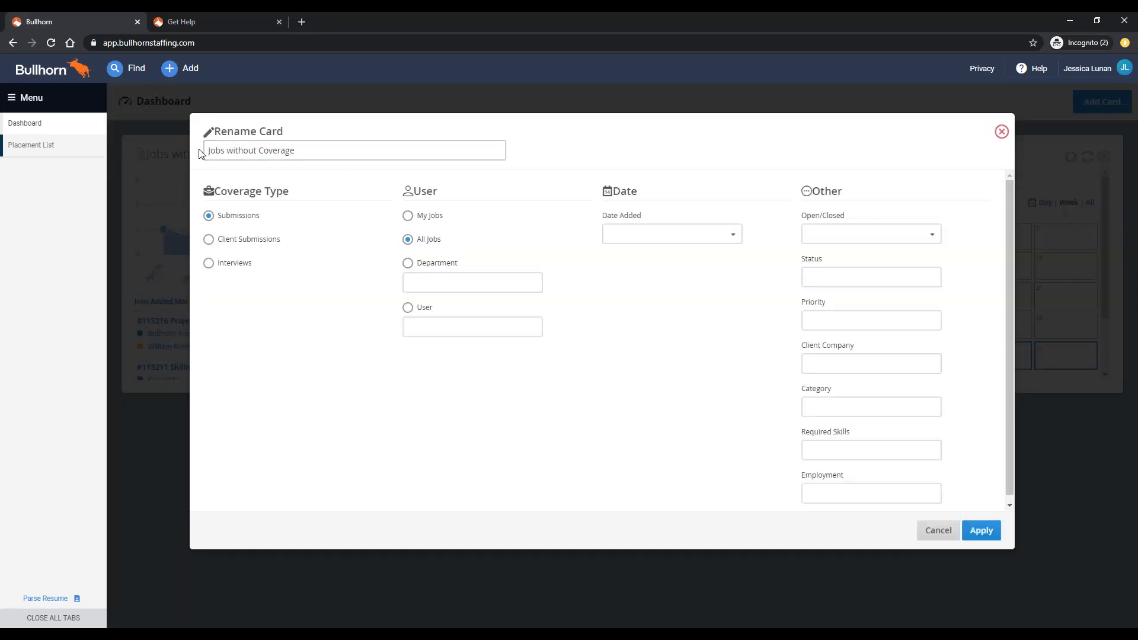
{"action": "left_click_drag", "start_coordinate": [201, 152], "coordinate": [330, 152]}
{"action": "left_click", "coordinate": [331, 151]}
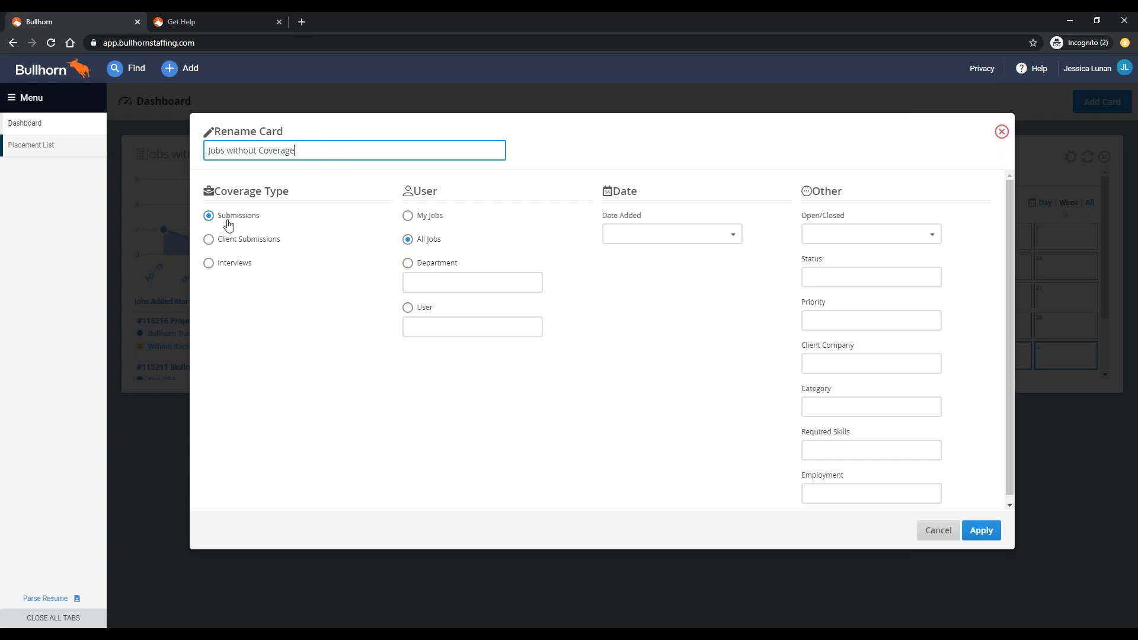
{"action": "left_click_drag", "start_coordinate": [263, 151], "coordinate": [354, 152]}
{"action": "key", "text": "BackSpace"}
{"action": "key", "text": "BackSpace"}
{"action": "type", "text": "Submissions"}
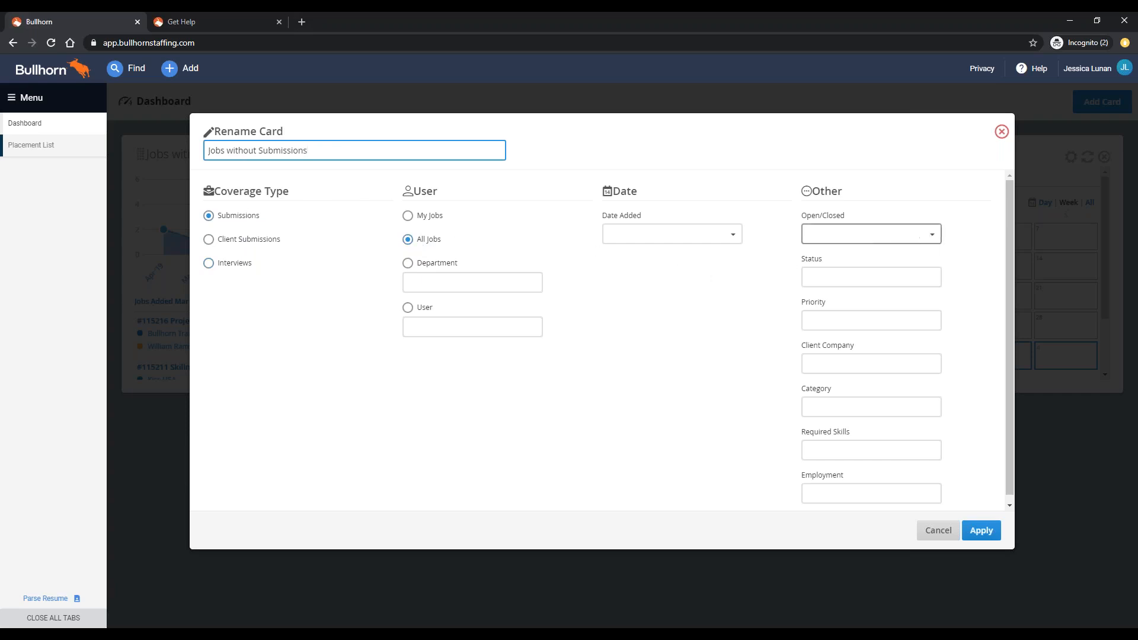
{"action": "left_click", "coordinate": [919, 237]}
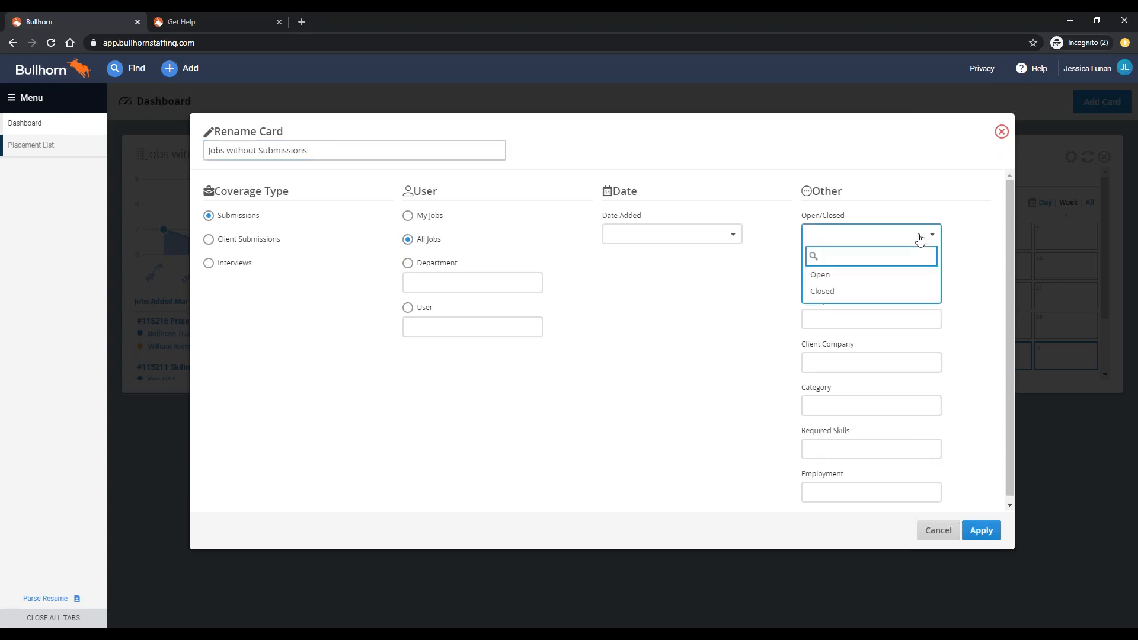
{"action": "left_click", "coordinate": [887, 275]}
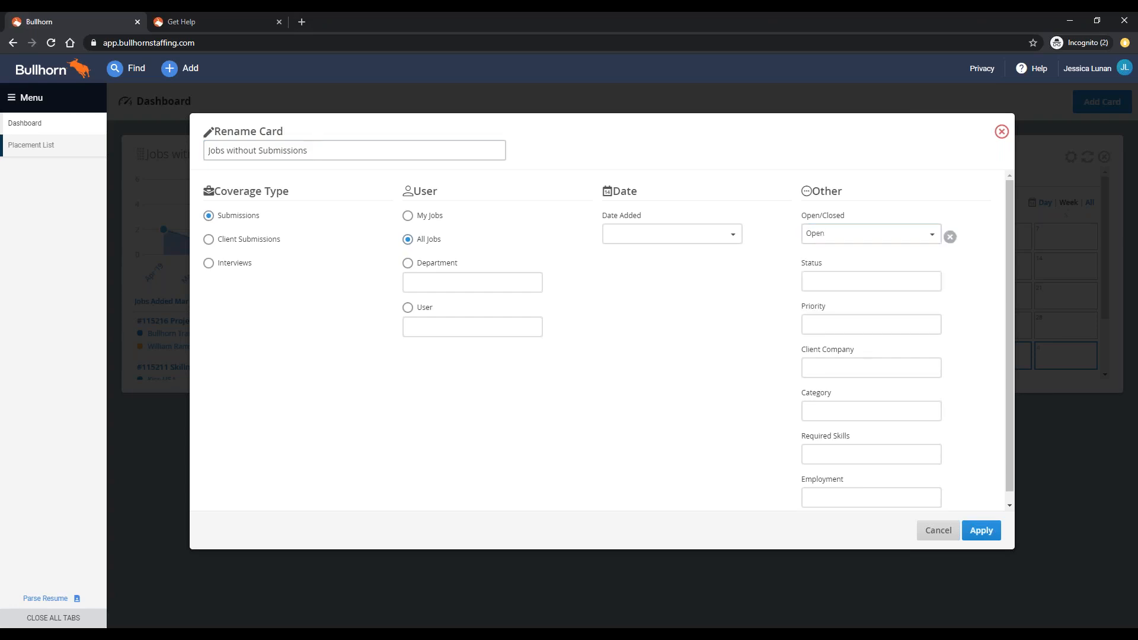
Set the card's Status filter to Accepting Candidates and Offer Pending and apply the settings
{"action": "left_click", "coordinate": [890, 281]}
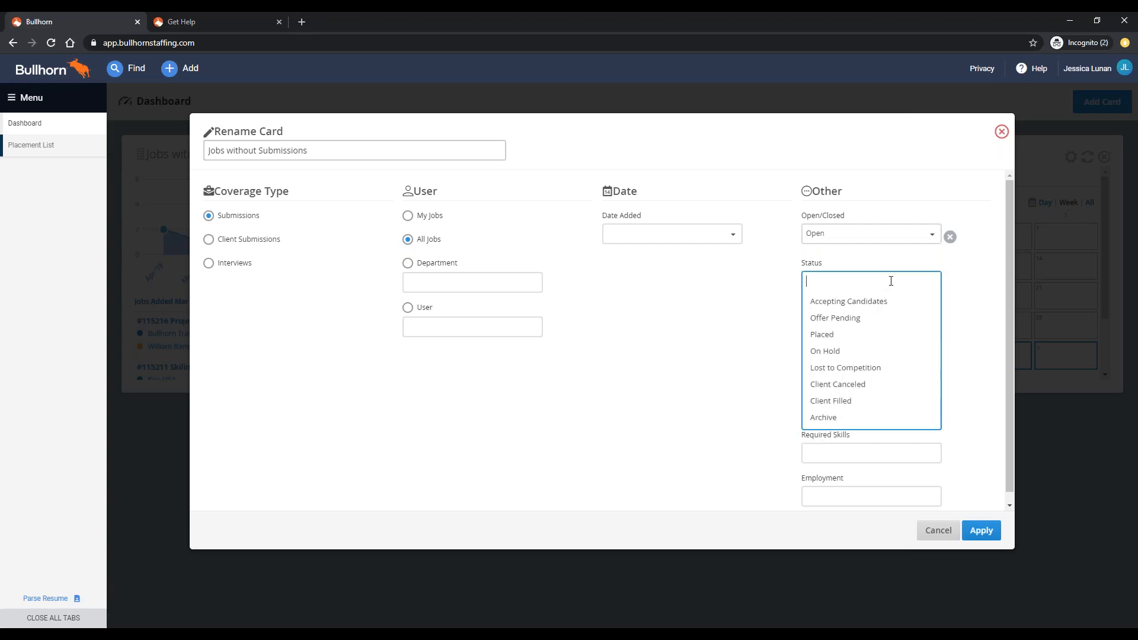
{"action": "key", "text": "Down"}
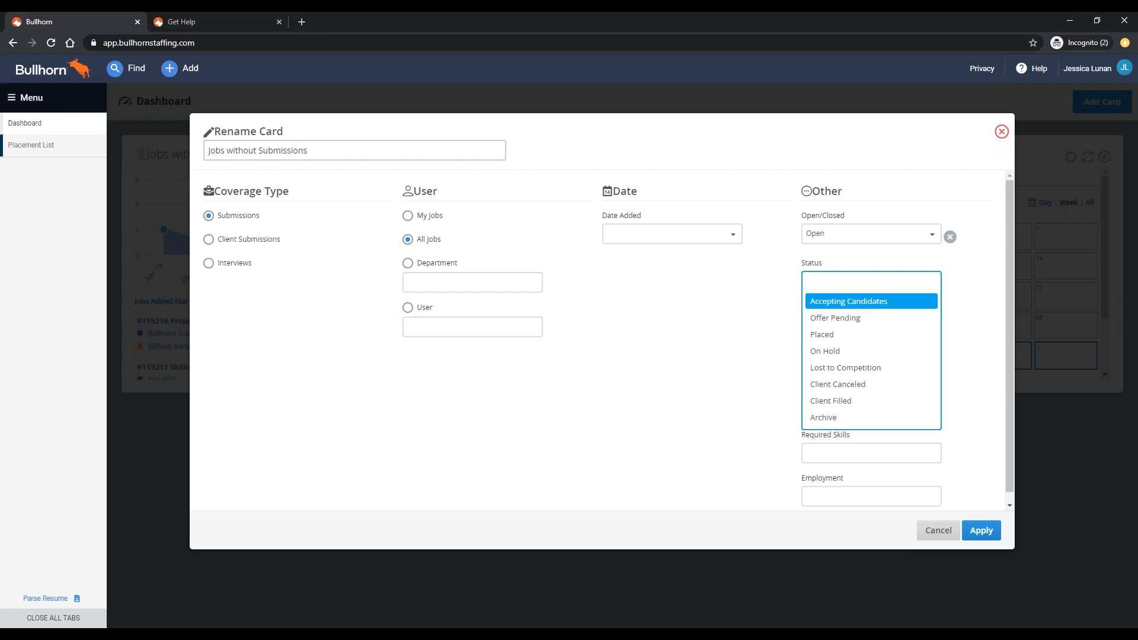
{"action": "key", "text": "Return"}
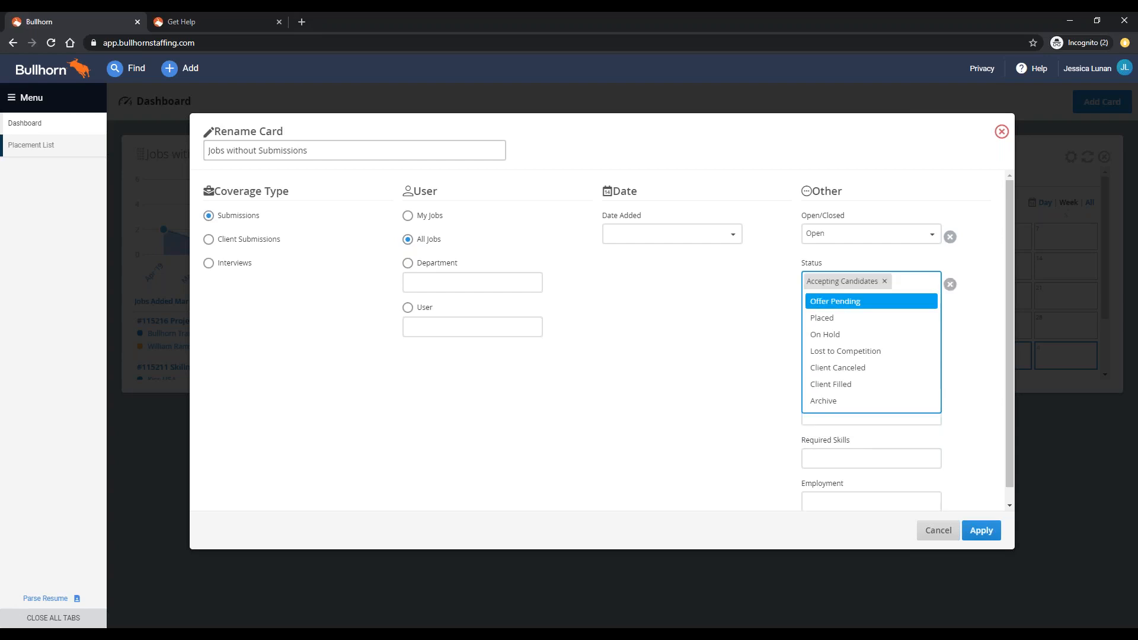
{"action": "left_click", "coordinate": [854, 302]}
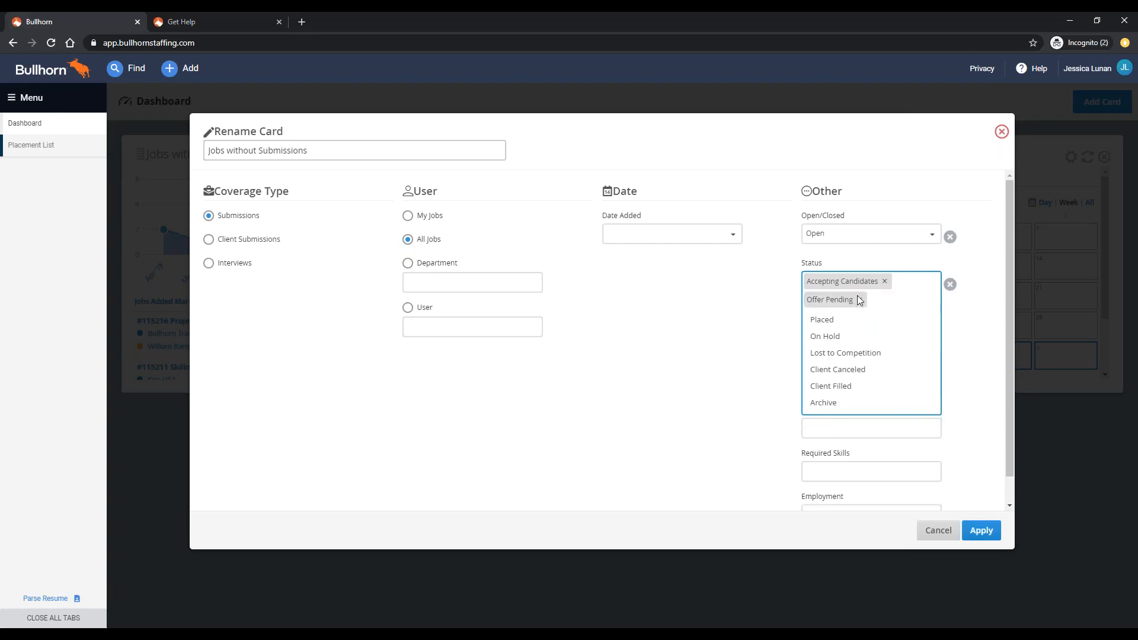
{"action": "key", "text": "Down"}
{"action": "key", "text": "Down"}
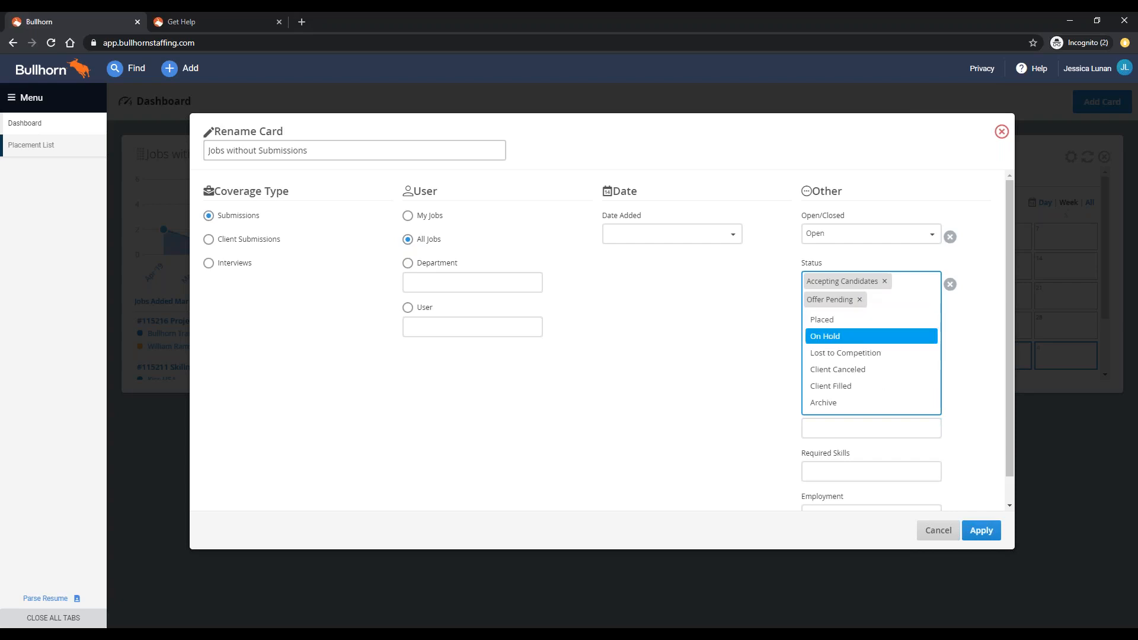
{"action": "left_click", "coordinate": [964, 320]}
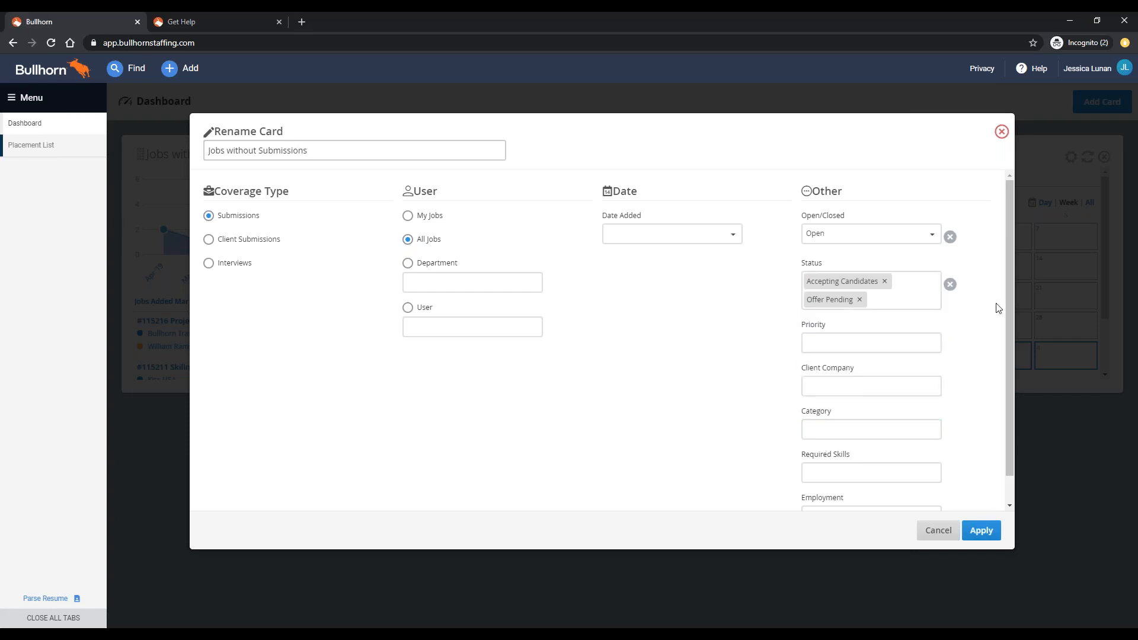
{"action": "left_click_drag", "start_coordinate": [1007, 283], "coordinate": [1015, 313]}
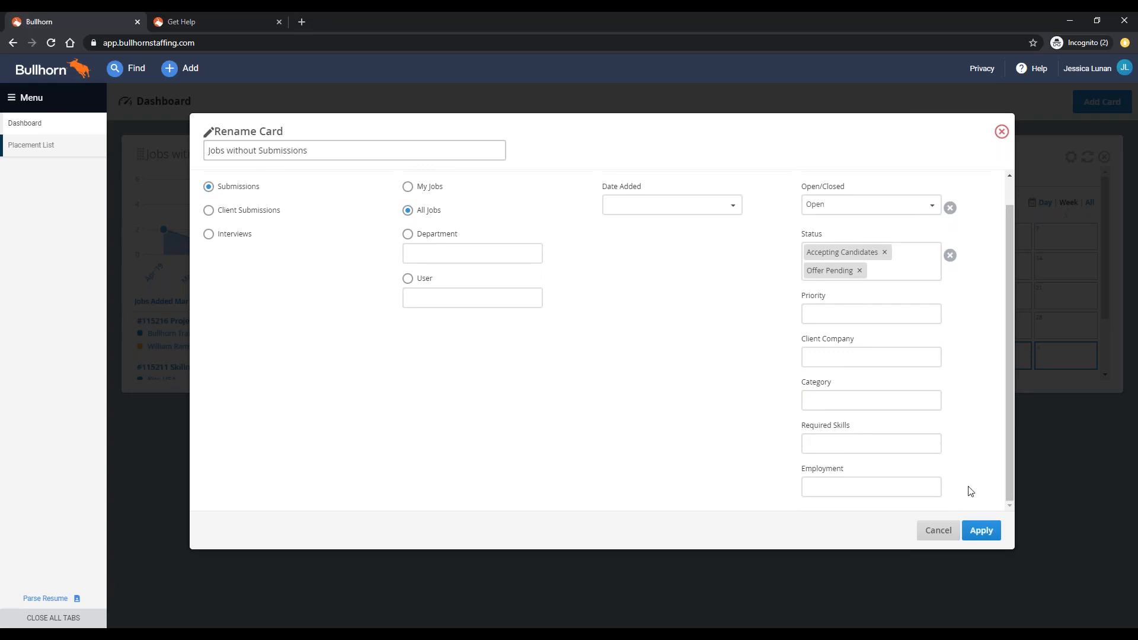
{"action": "left_click", "coordinate": [979, 530]}
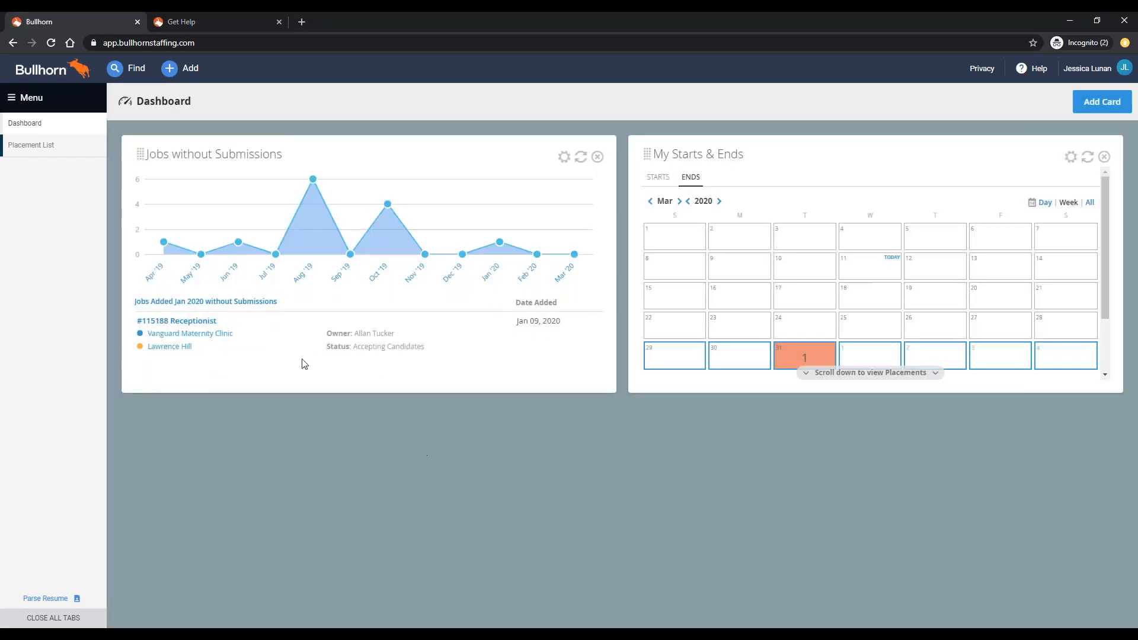
Show the jobs added in August 2019 from the Jobs without Submissions chart and review the listed jobs
{"action": "mouse_move", "coordinate": [599, 278]}
{"action": "mouse_move", "coordinate": [307, 185]}
{"action": "left_click", "coordinate": [305, 273]}
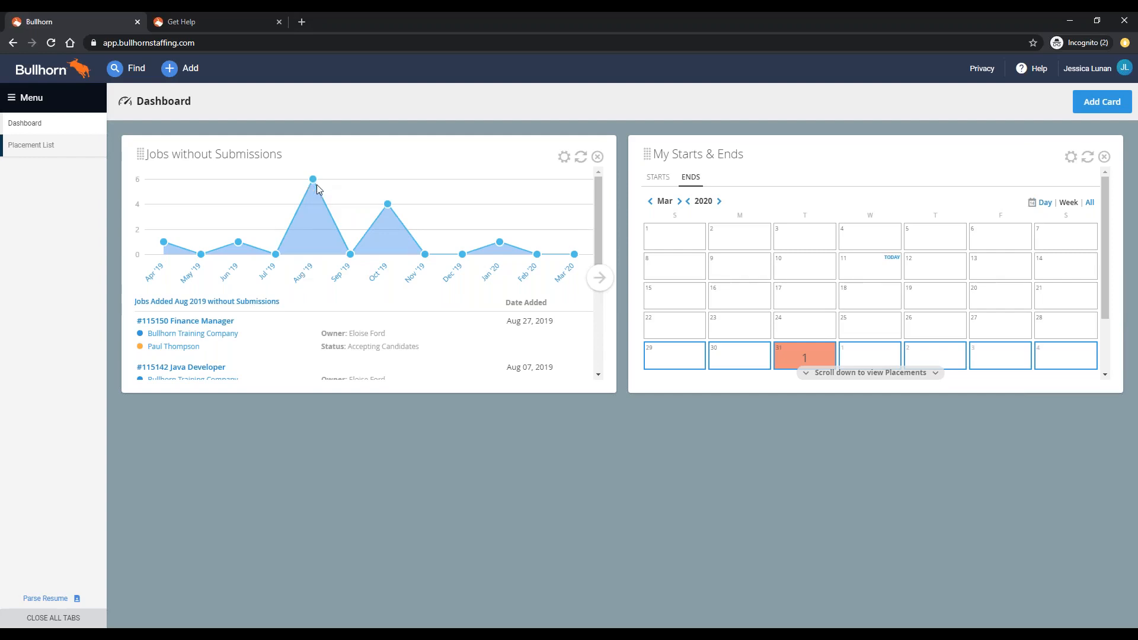
{"action": "mouse_move", "coordinate": [317, 185]}
{"action": "mouse_move", "coordinate": [404, 224]}
{"action": "mouse_move", "coordinate": [314, 239]}
{"action": "mouse_move", "coordinate": [575, 260]}
{"action": "scroll", "coordinate": [206, 308], "scroll_direction": "down", "scroll_amount": 3}
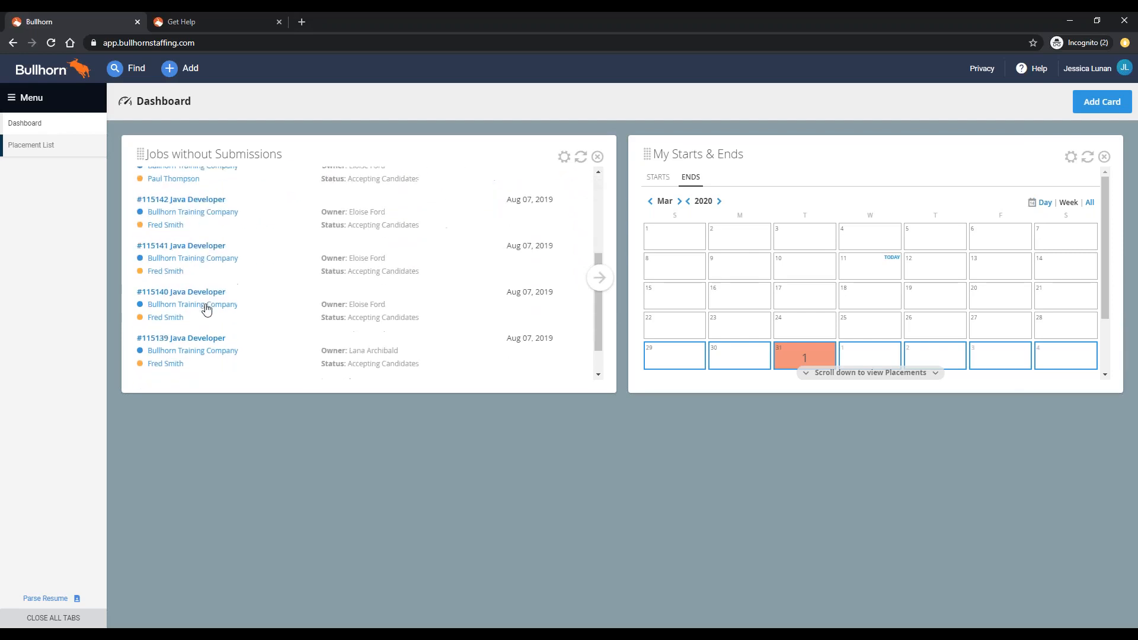
{"action": "scroll", "coordinate": [206, 308], "scroll_direction": "up", "scroll_amount": 3}
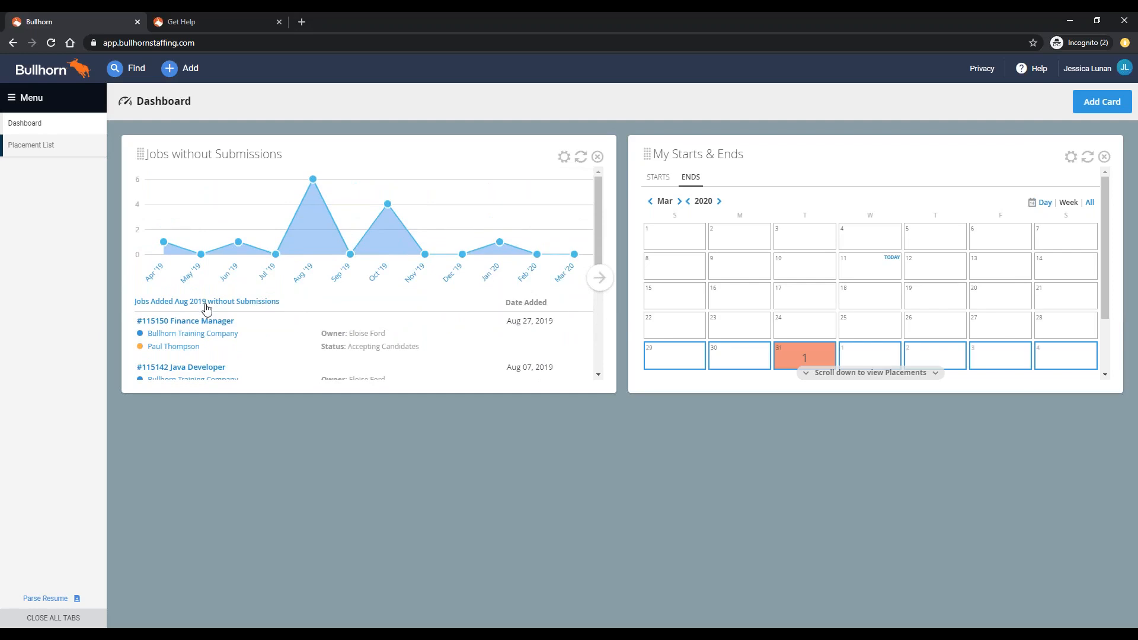
Open the August 2019 jobs in the full job list, view the bulk actions for all of them, and return to the dashboard
{"action": "left_click", "coordinate": [205, 303]}
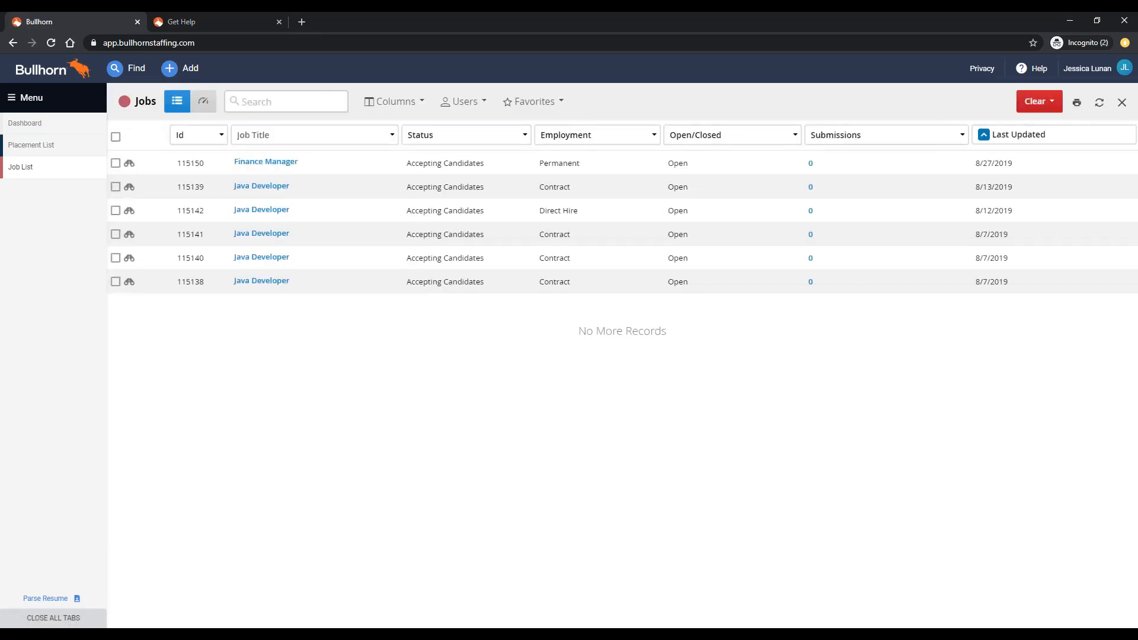
{"action": "left_click", "coordinate": [116, 137]}
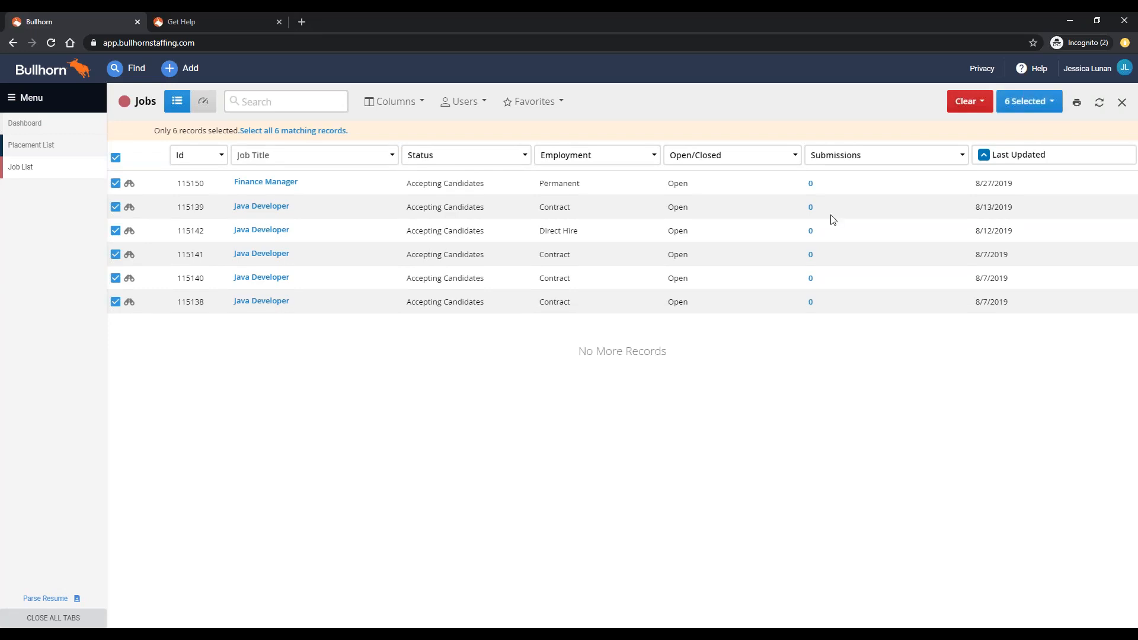
{"action": "left_click", "coordinate": [1027, 111]}
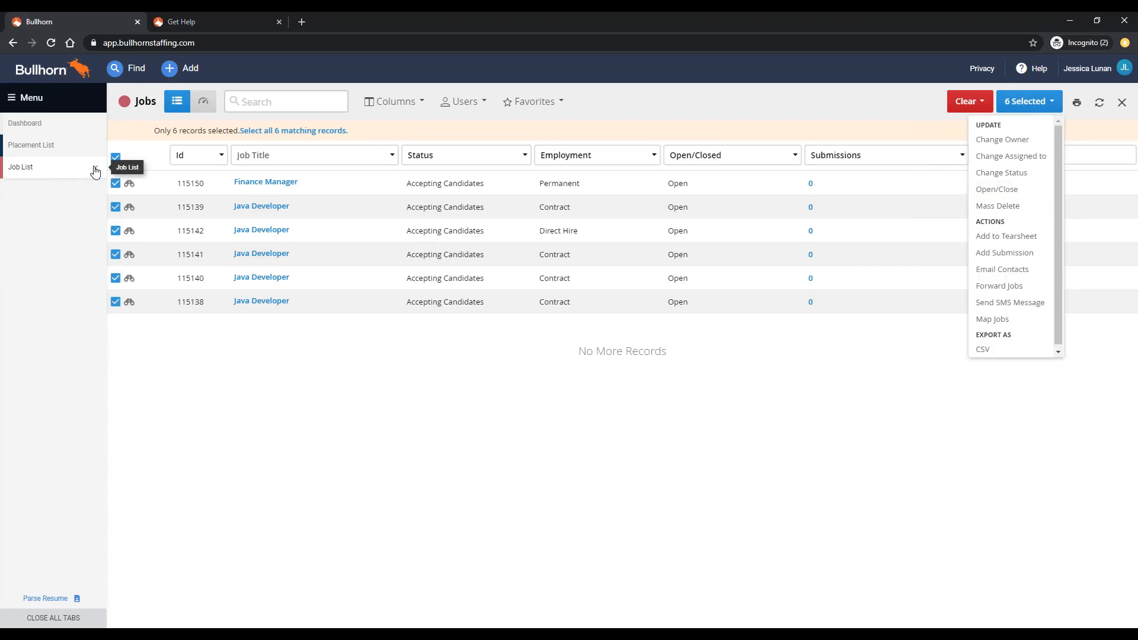
{"action": "left_click", "coordinate": [60, 127]}
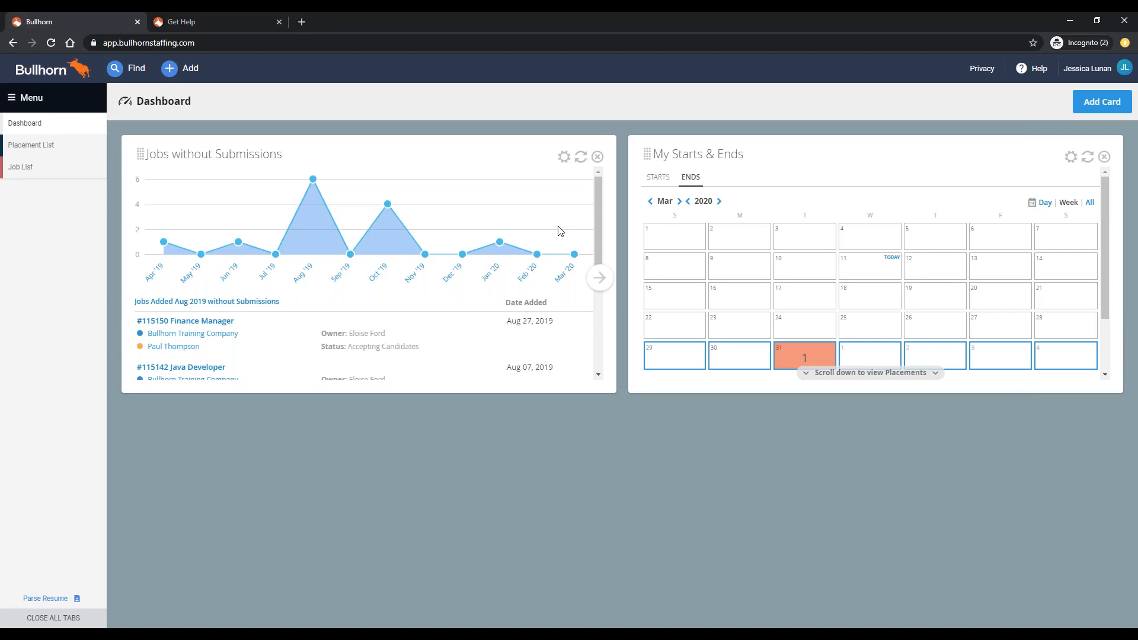
Add another Jobs without Coverage card, renamed "Jobs without Client Submissions" with the coverage type Client Submissions
{"action": "left_click", "coordinate": [1099, 109]}
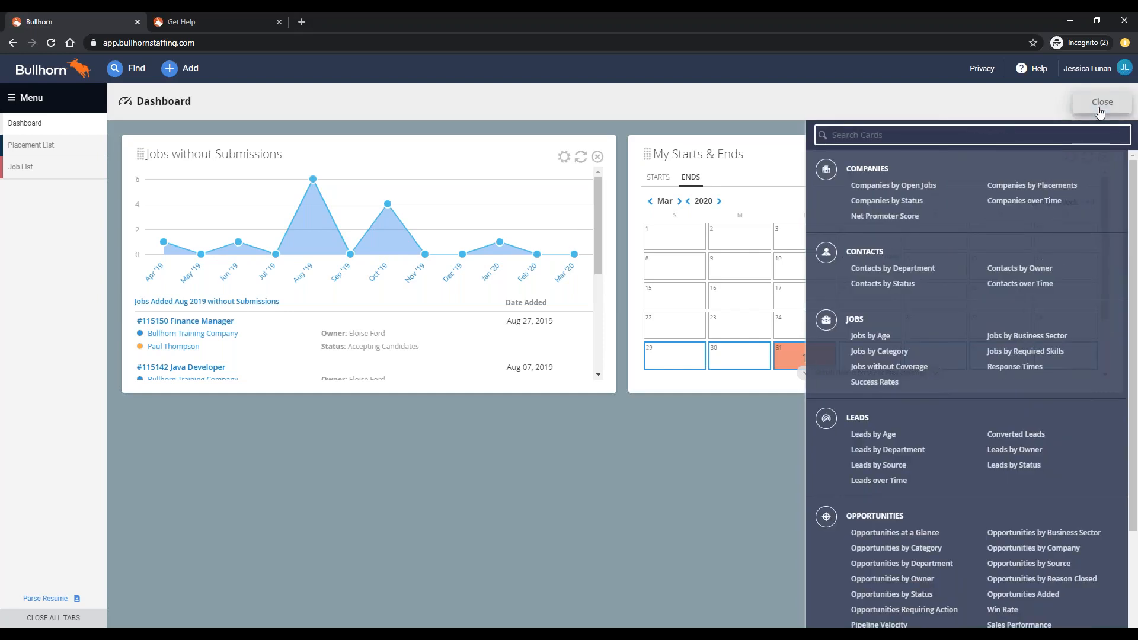
{"action": "left_click", "coordinate": [903, 367]}
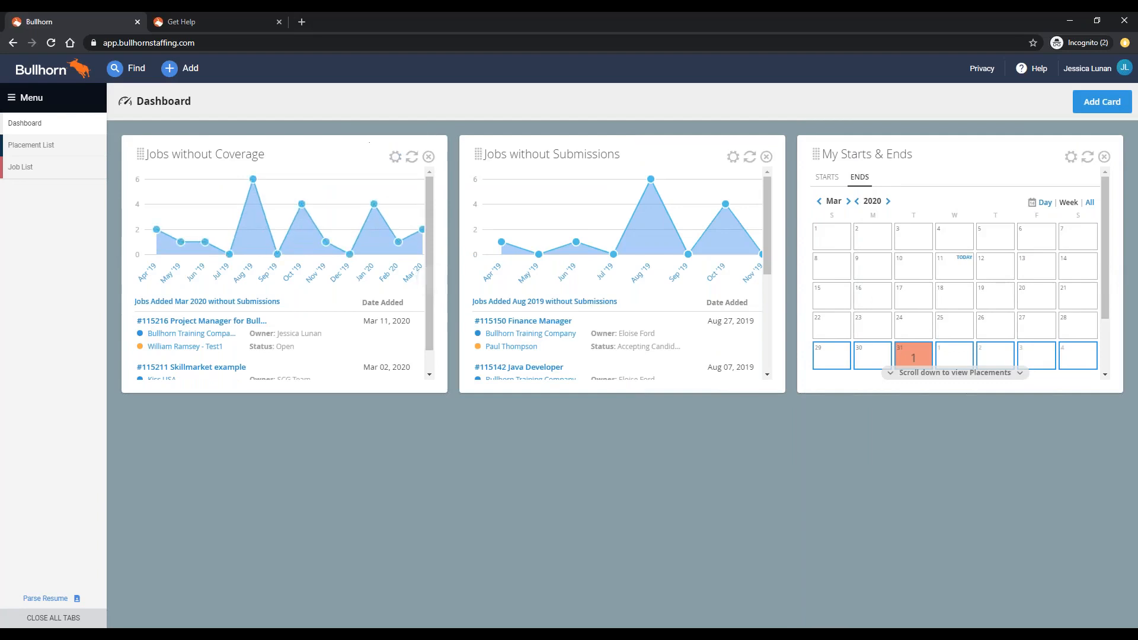
{"action": "left_click", "coordinate": [394, 156]}
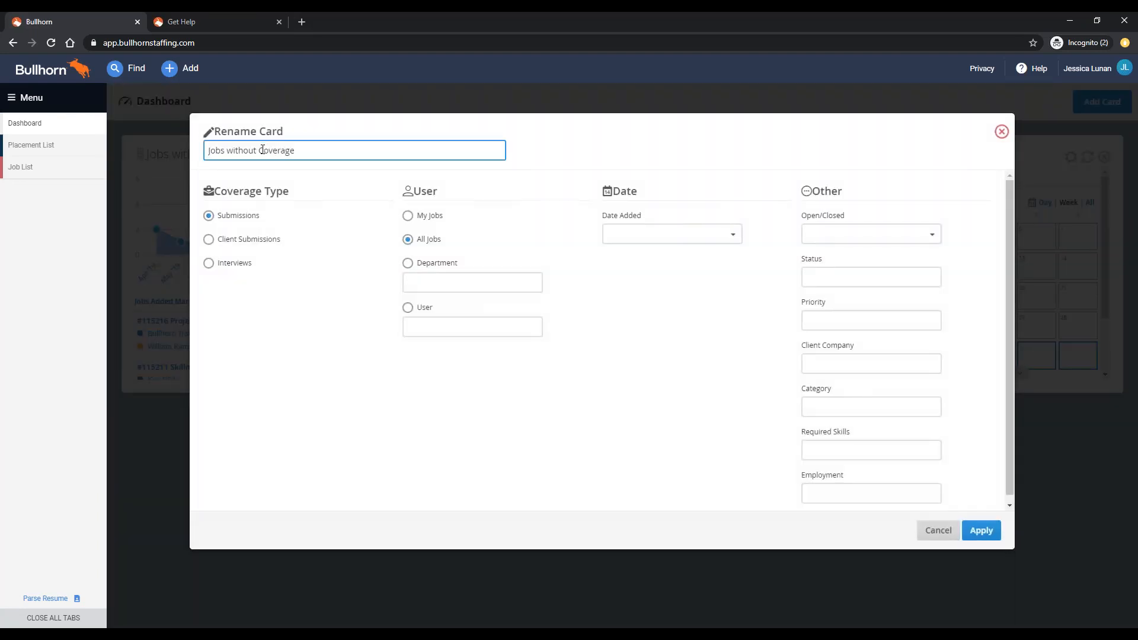
{"action": "left_click_drag", "start_coordinate": [259, 150], "coordinate": [360, 156]}
{"action": "type", "text": "Client Submissions"}
{"action": "left_click", "coordinate": [245, 239]}
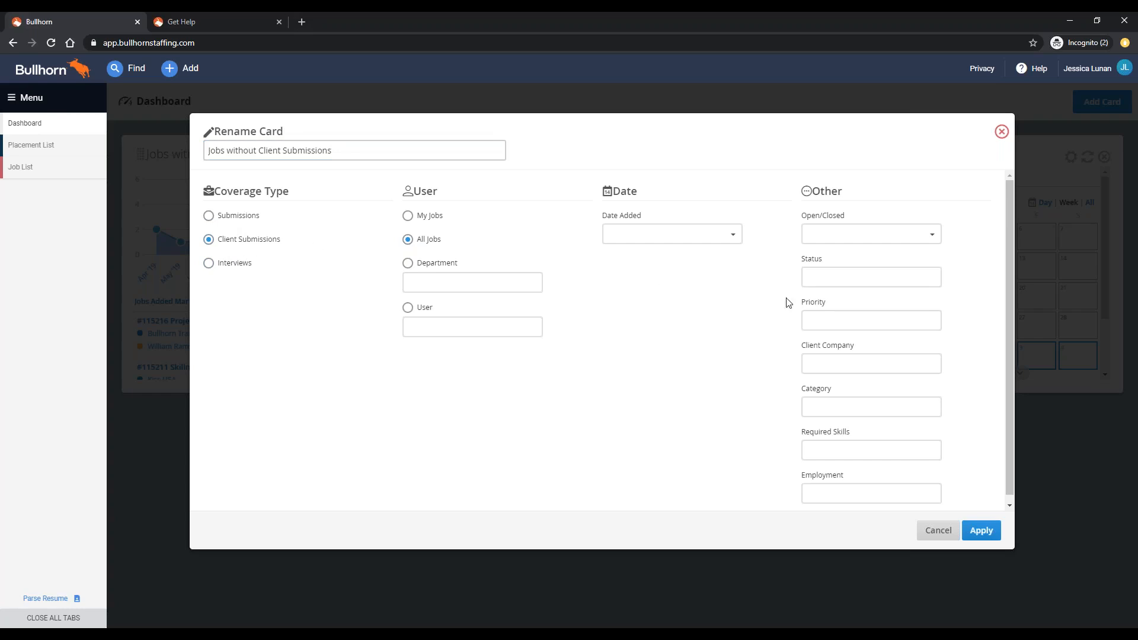
Filter the Jobs without Client Submissions card to Open jobs with status Offer Pending or Accepting Candidates and apply the settings
{"action": "left_click", "coordinate": [876, 241]}
{"action": "left_click", "coordinate": [871, 274]}
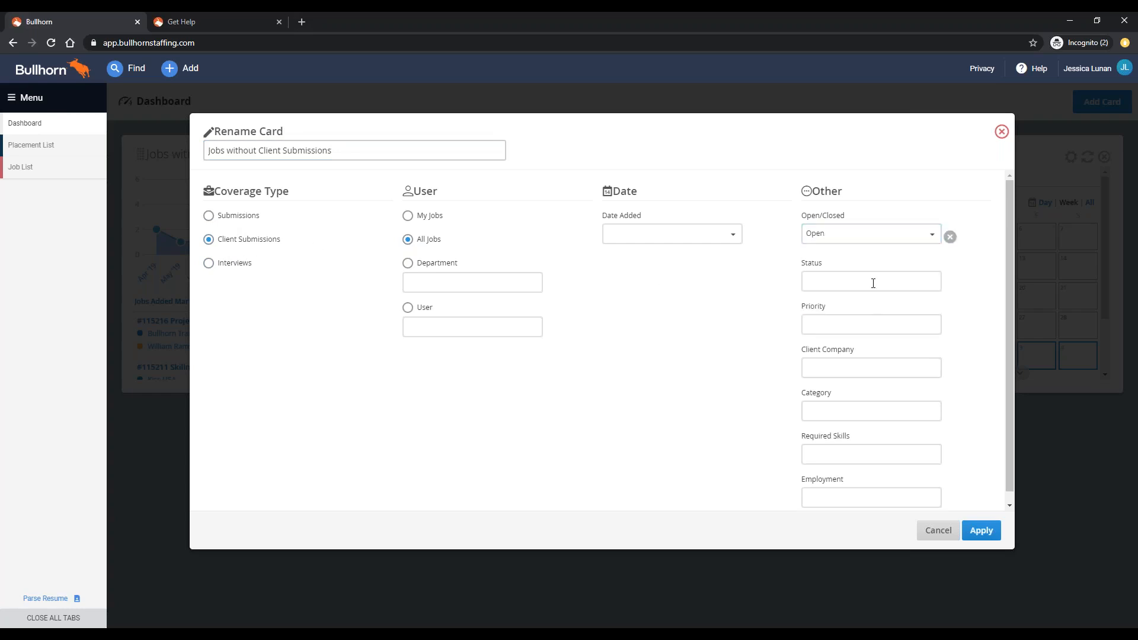
{"action": "left_click", "coordinate": [871, 280]}
{"action": "left_click", "coordinate": [870, 318]}
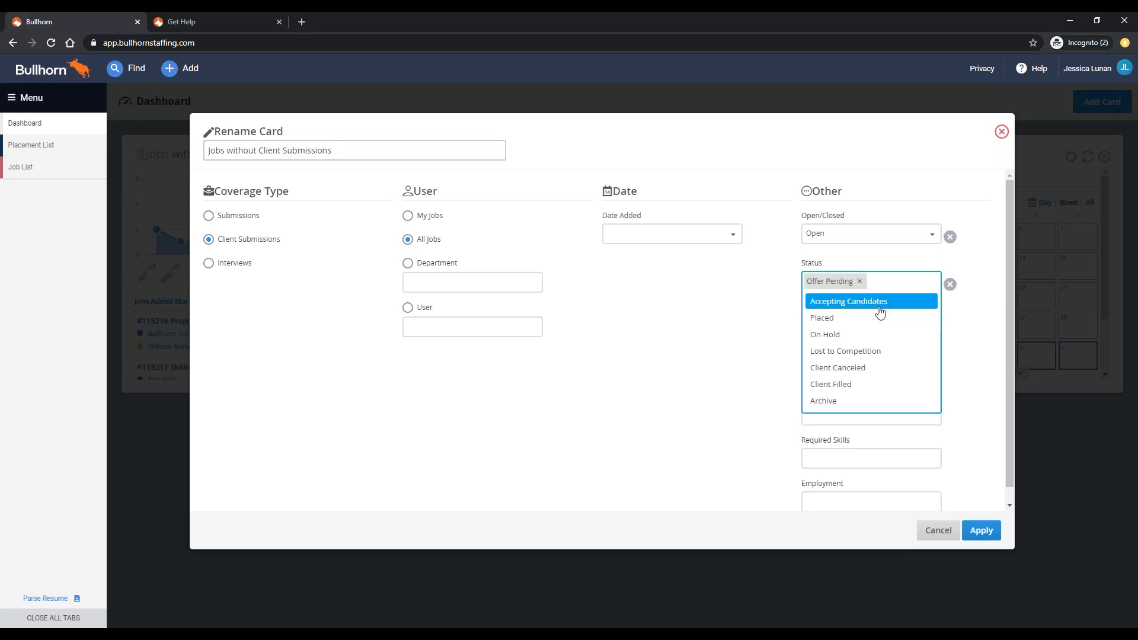
{"action": "left_click", "coordinate": [878, 304]}
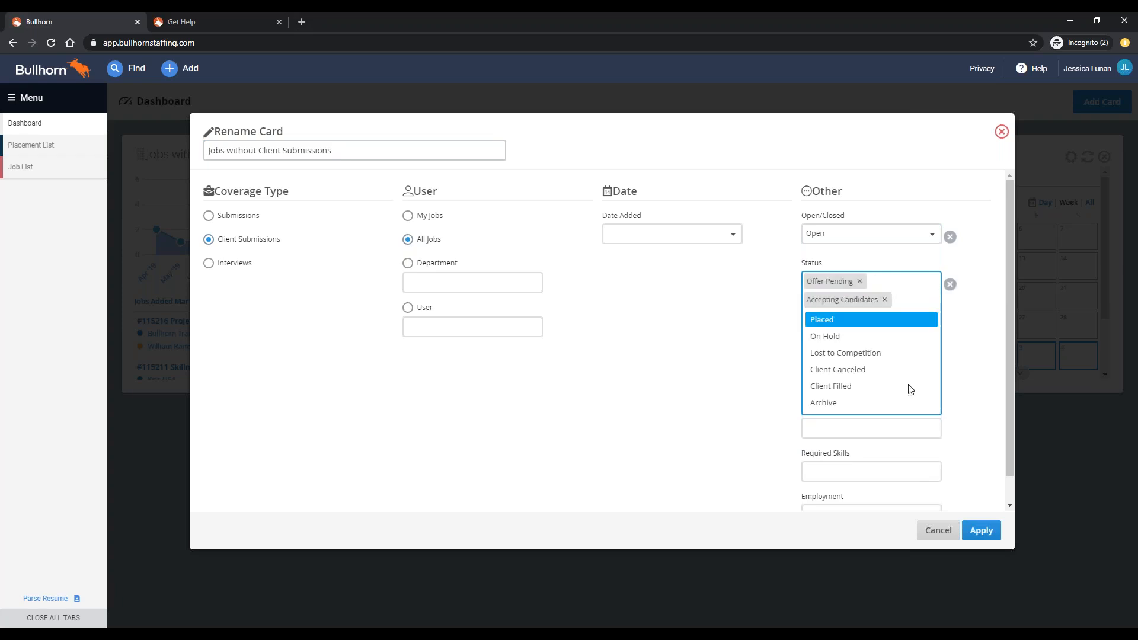
{"action": "left_click", "coordinate": [980, 531]}
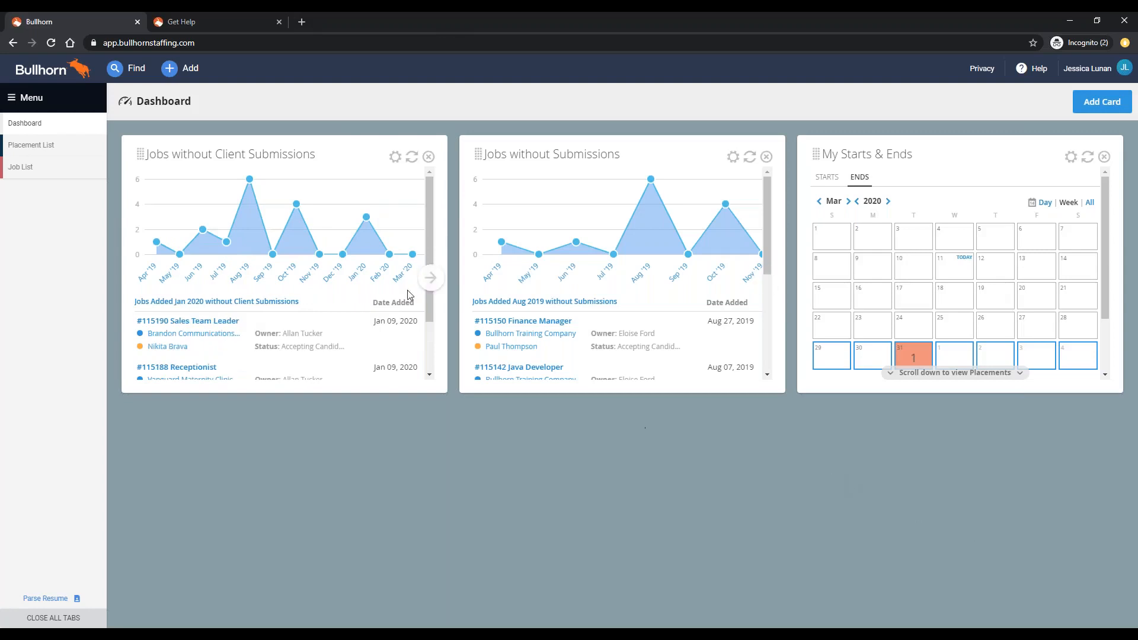
Review the January 2020 jobs listed on the Jobs without Client Submissions card
{"action": "mouse_move", "coordinate": [413, 256]}
{"action": "mouse_move", "coordinate": [363, 237]}
{"action": "scroll", "coordinate": [274, 314], "scroll_direction": "down", "scroll_amount": 1}
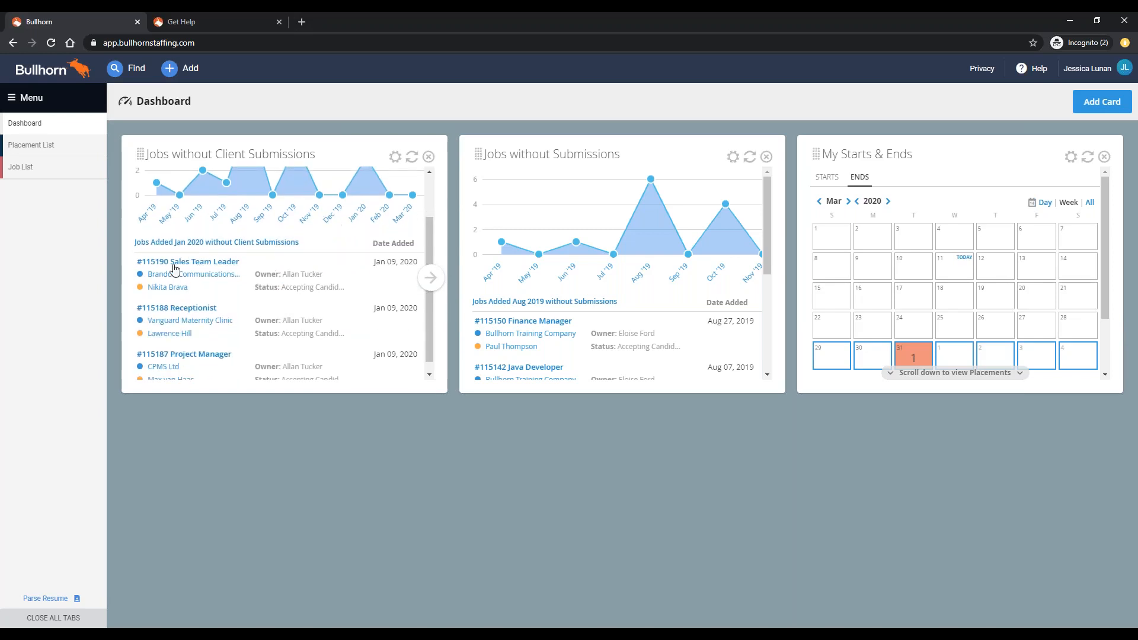
{"action": "scroll", "coordinate": [168, 307], "scroll_direction": "down", "scroll_amount": 1}
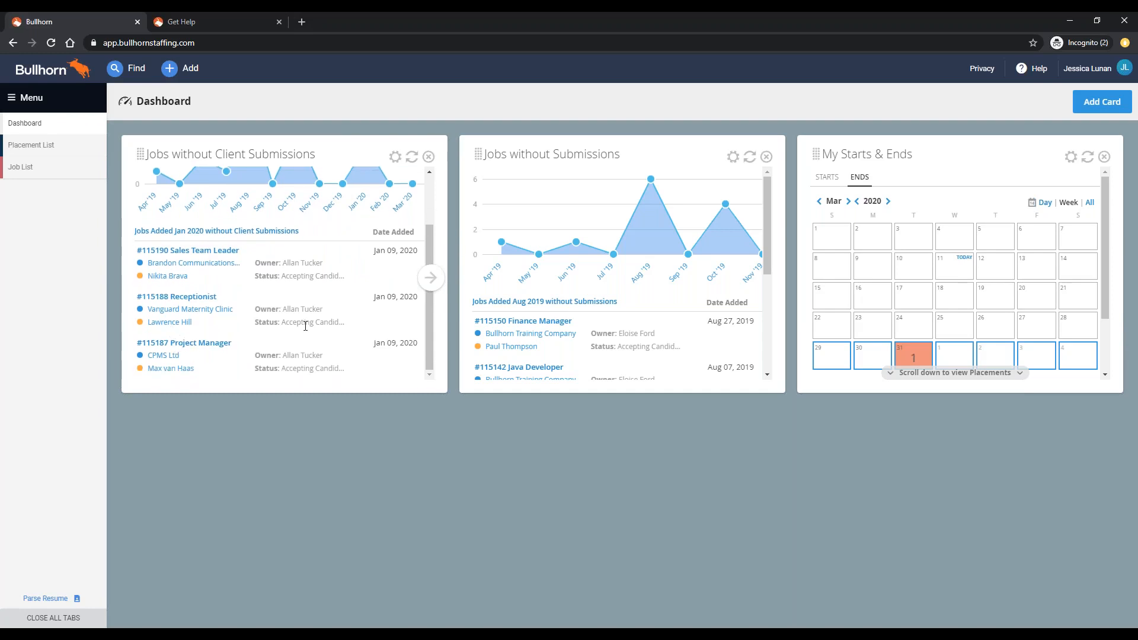
{"action": "scroll", "coordinate": [251, 342], "scroll_direction": "up", "scroll_amount": 3}
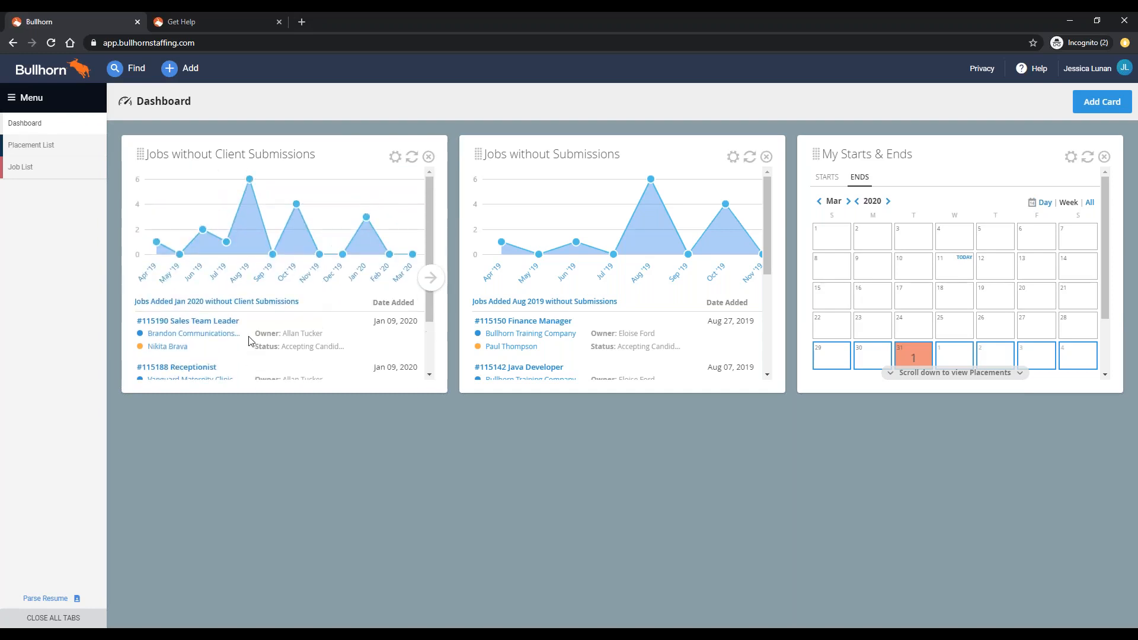
Add a third Jobs without Coverage card, renamed "Jobs without Interviews" with the coverage type Interviews
{"action": "left_click", "coordinate": [1102, 101]}
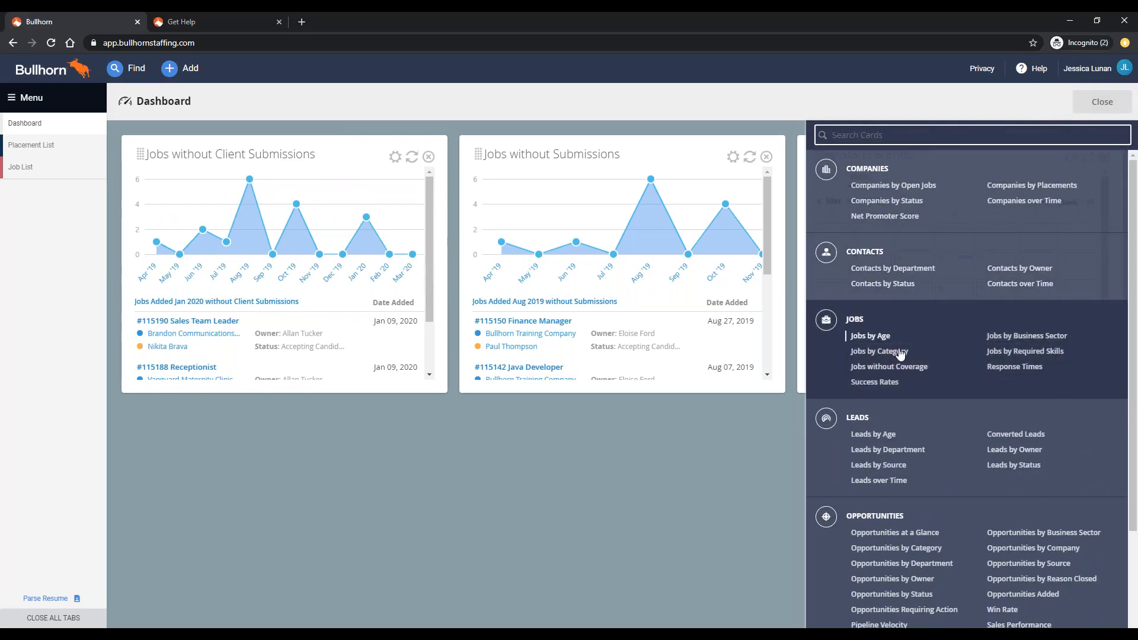
{"action": "left_click", "coordinate": [899, 367]}
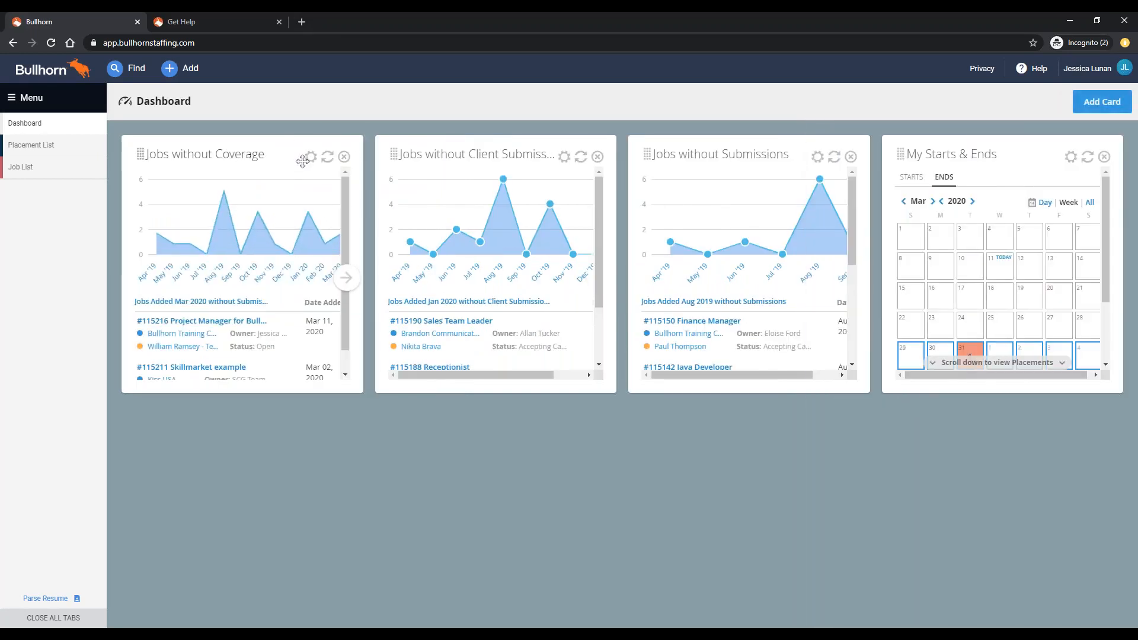
{"action": "left_click", "coordinate": [311, 160]}
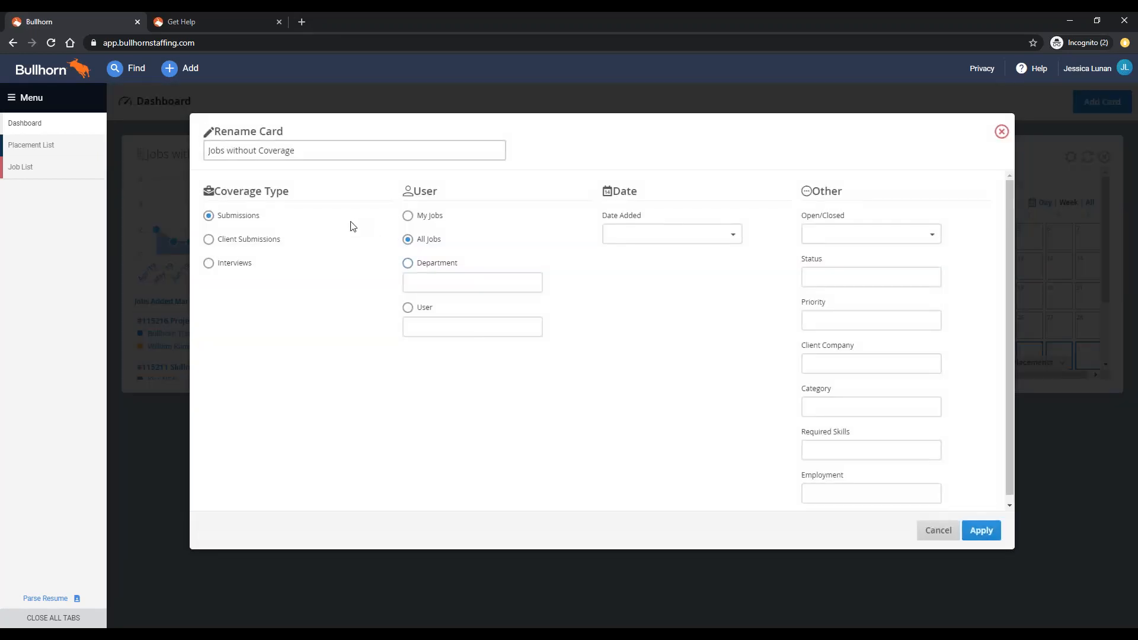
{"action": "left_click", "coordinate": [209, 263]}
{"action": "left_click_drag", "start_coordinate": [258, 151], "coordinate": [417, 155]}
{"action": "type", "text": "Interviews"}
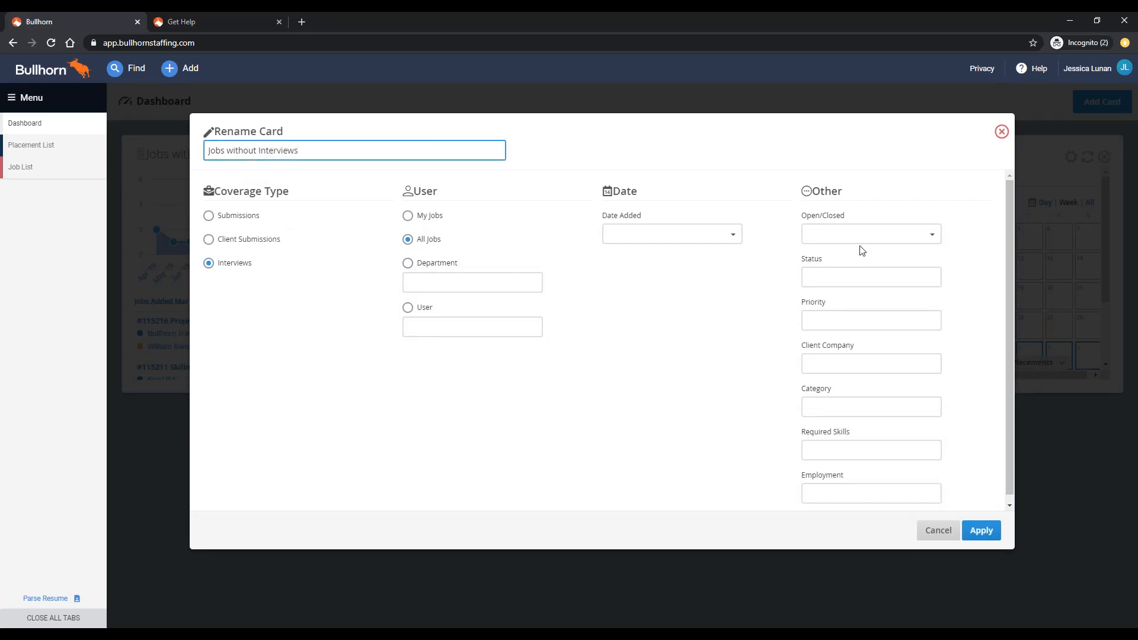
Filter the Jobs without Interviews card to Open jobs with status Accepting Candidates or Offer Pending and apply the settings
{"action": "left_click", "coordinate": [866, 228]}
{"action": "left_click", "coordinate": [865, 273]}
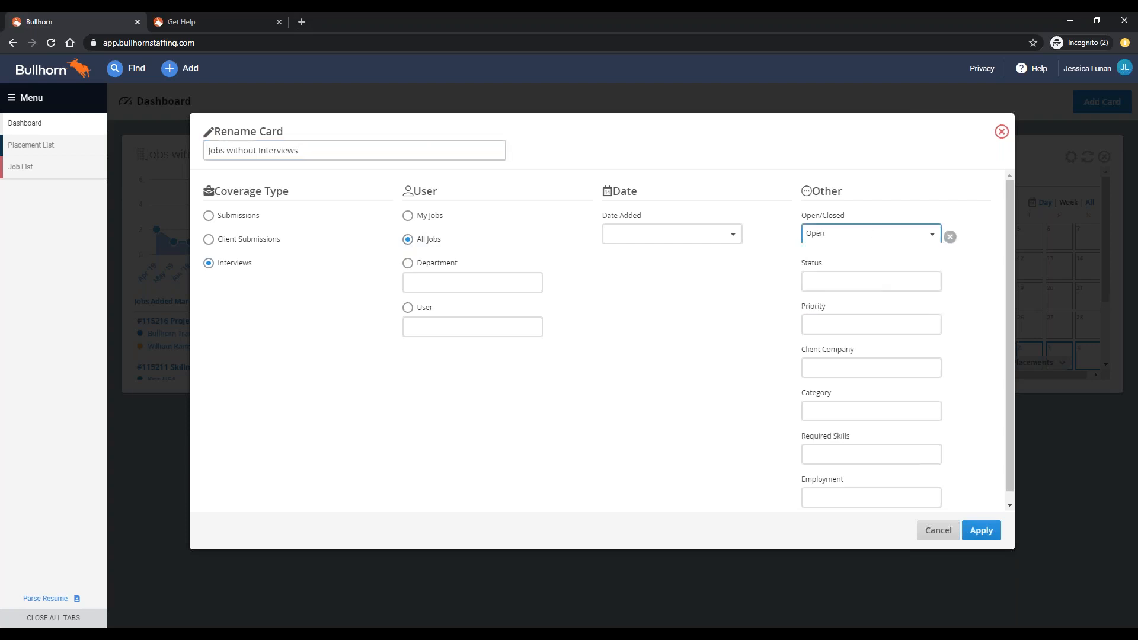
{"action": "left_click", "coordinate": [881, 285]}
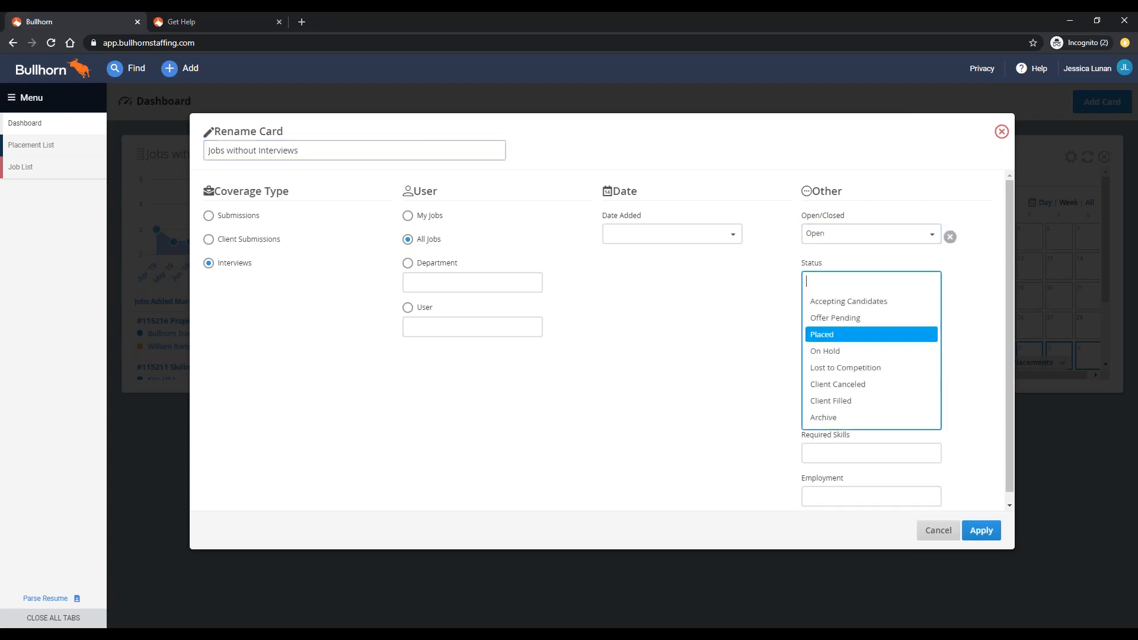
{"action": "left_click", "coordinate": [854, 301]}
{"action": "left_click", "coordinate": [853, 302]}
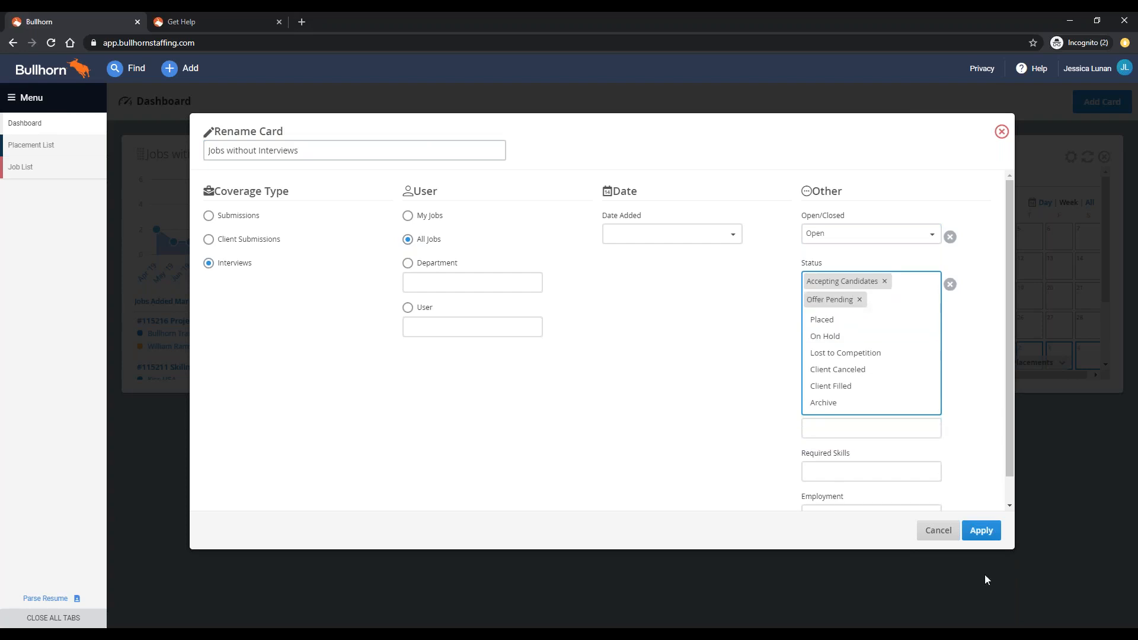
{"action": "left_click", "coordinate": [981, 531]}
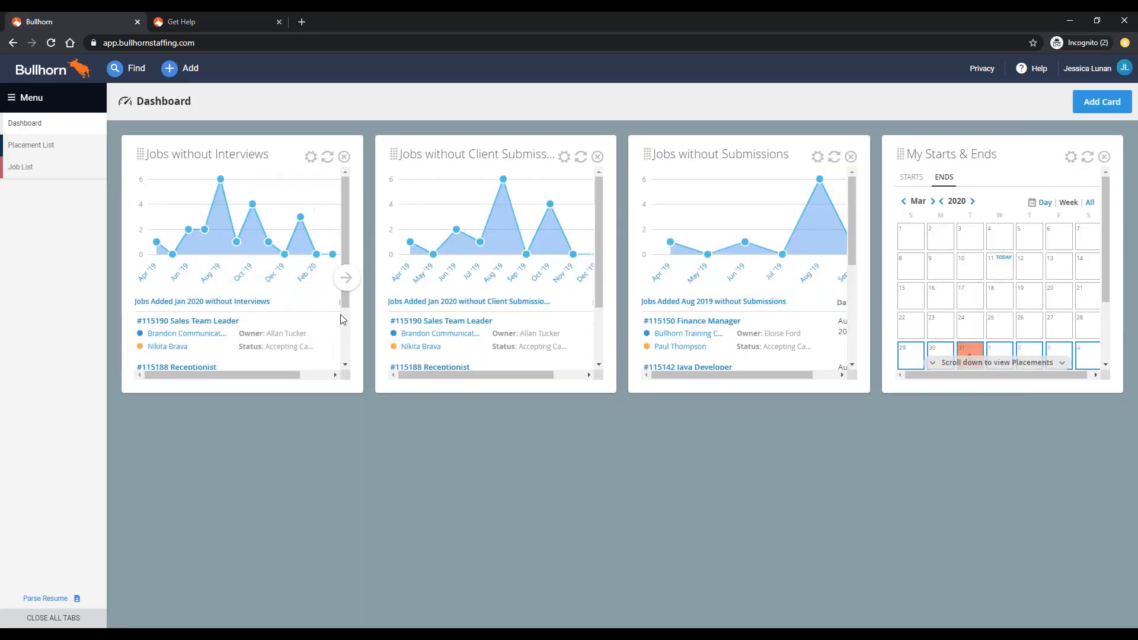
Widen the dashboard cards so that they are arranged two per row
{"action": "left_click", "coordinate": [349, 278]}
{"action": "left_click", "coordinate": [845, 280]}
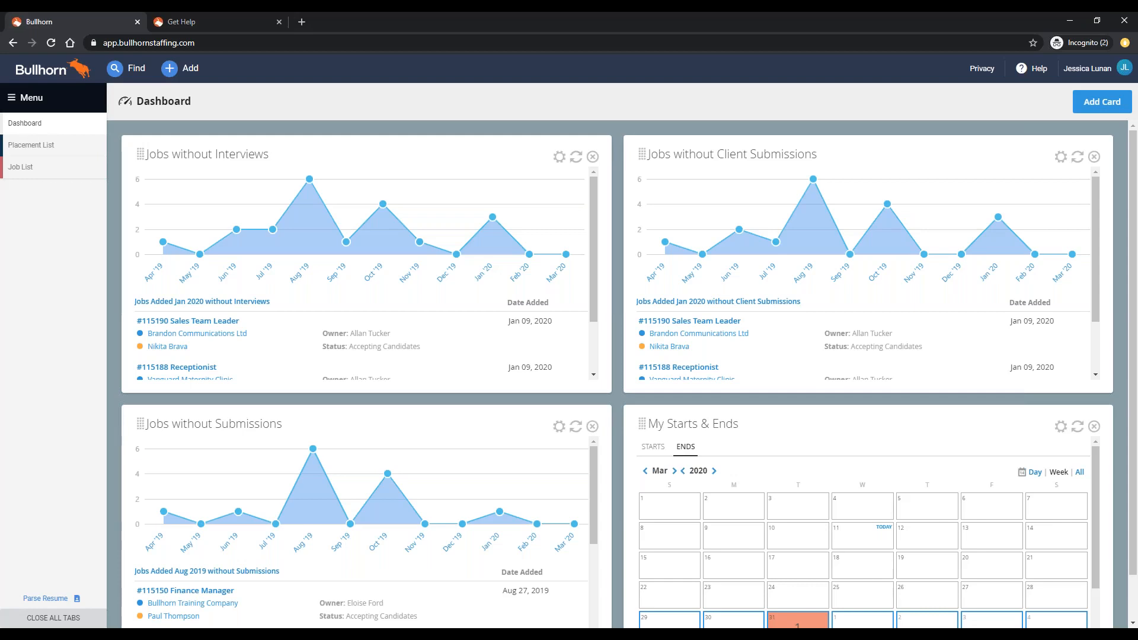
Add a Success Rates card to the dashboard and view how its fill ratio is defined
{"action": "left_click", "coordinate": [1104, 110]}
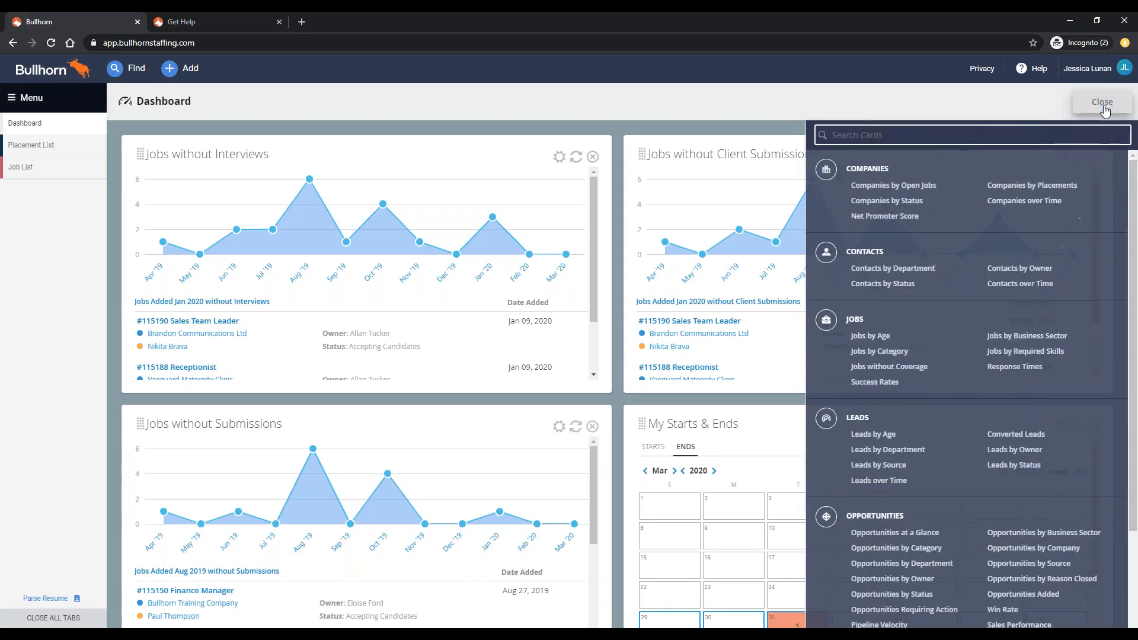
{"action": "left_click", "coordinate": [873, 383]}
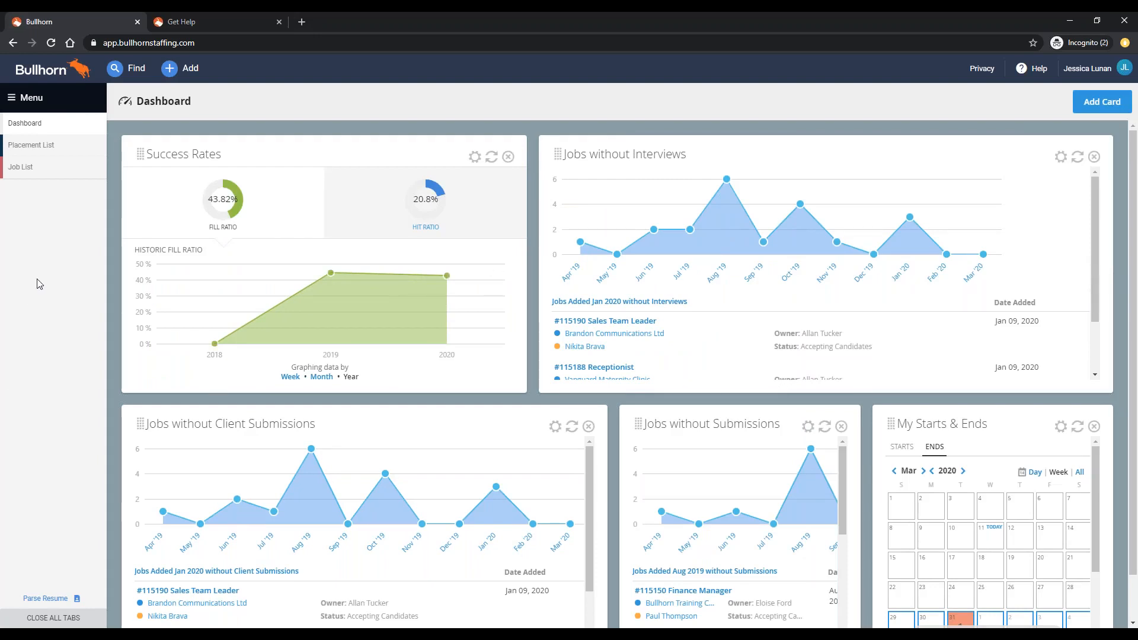
{"action": "mouse_move", "coordinate": [219, 210]}
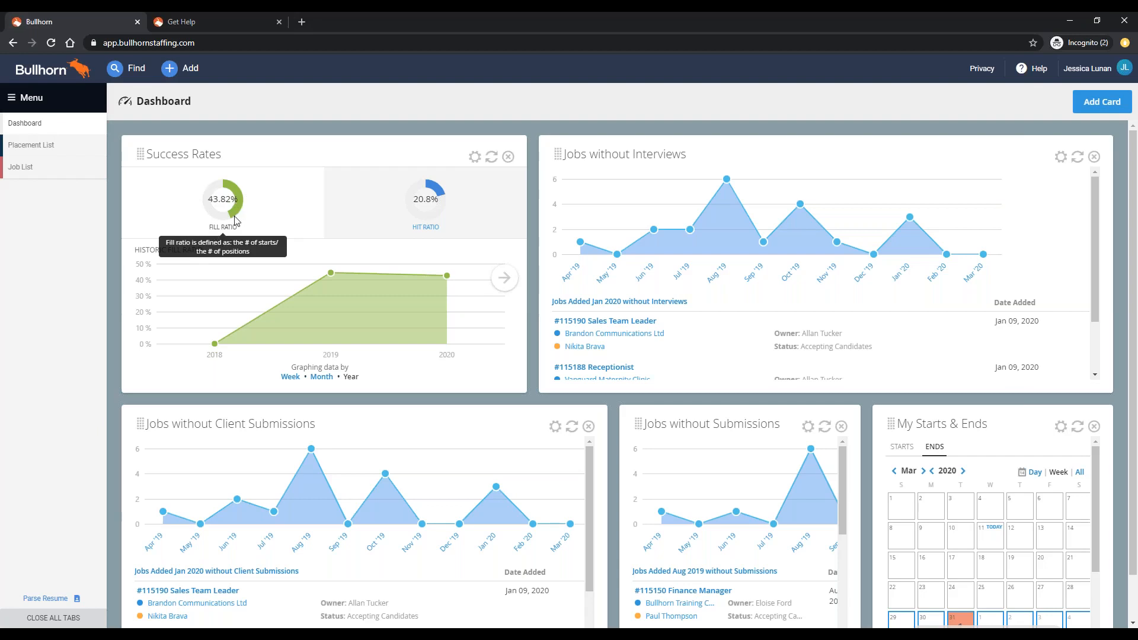
{"action": "mouse_move", "coordinate": [358, 227]}
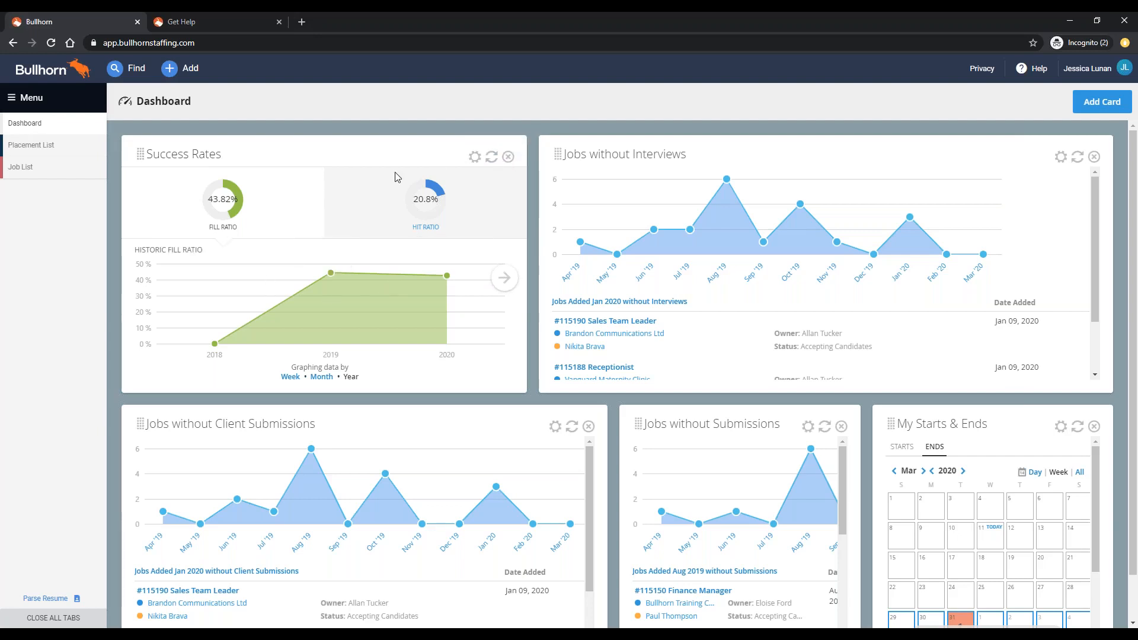
Add a Jobs by Required Skills card and expand it, highlighting the (MS) Word skill in its table
{"action": "left_click", "coordinate": [1110, 109]}
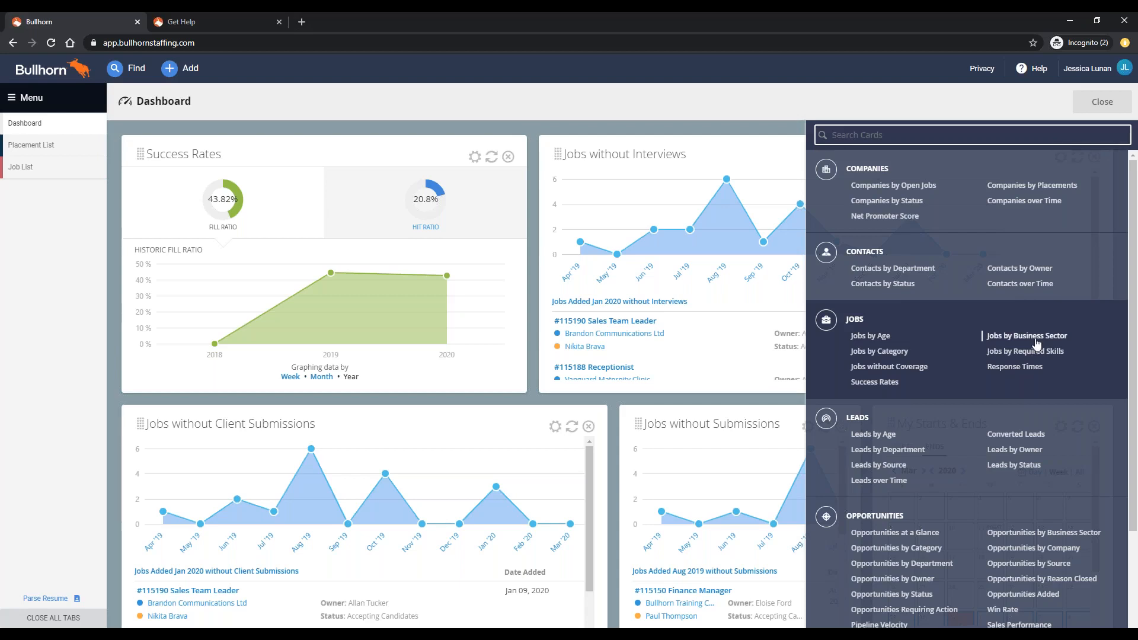
{"action": "left_click", "coordinate": [1000, 353]}
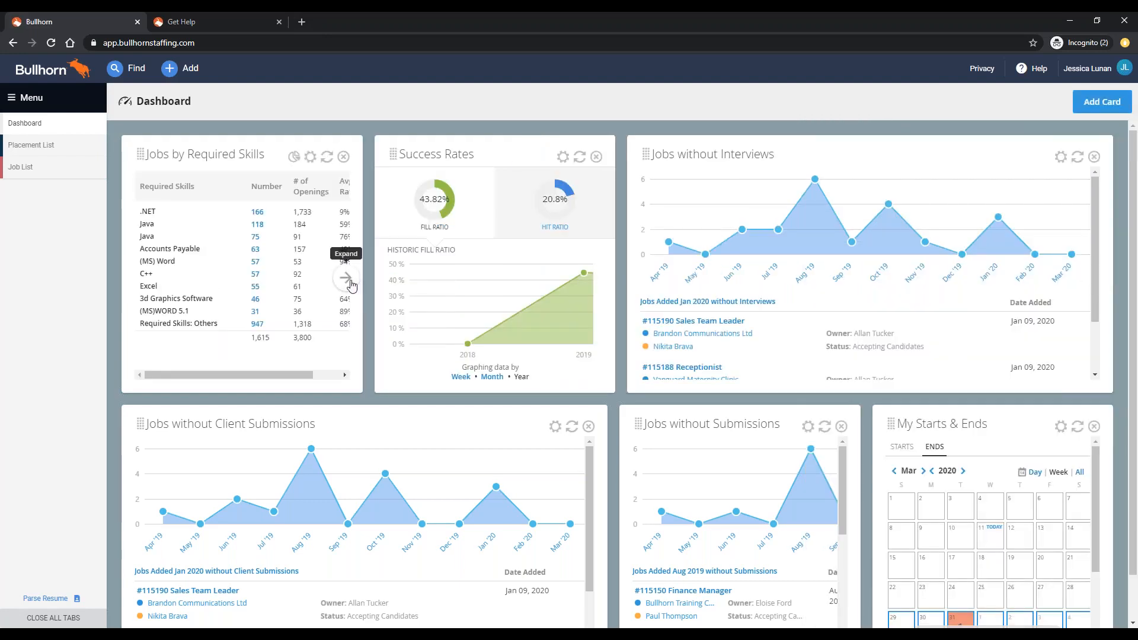
{"action": "left_click", "coordinate": [346, 278]}
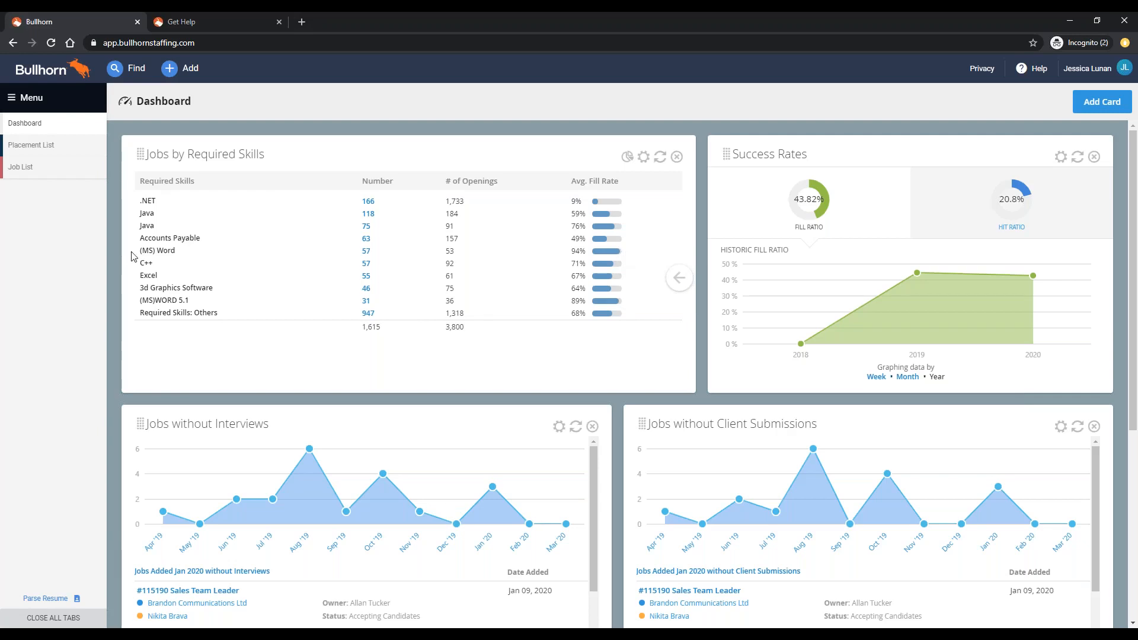
{"action": "left_click_drag", "start_coordinate": [137, 253], "coordinate": [203, 250]}
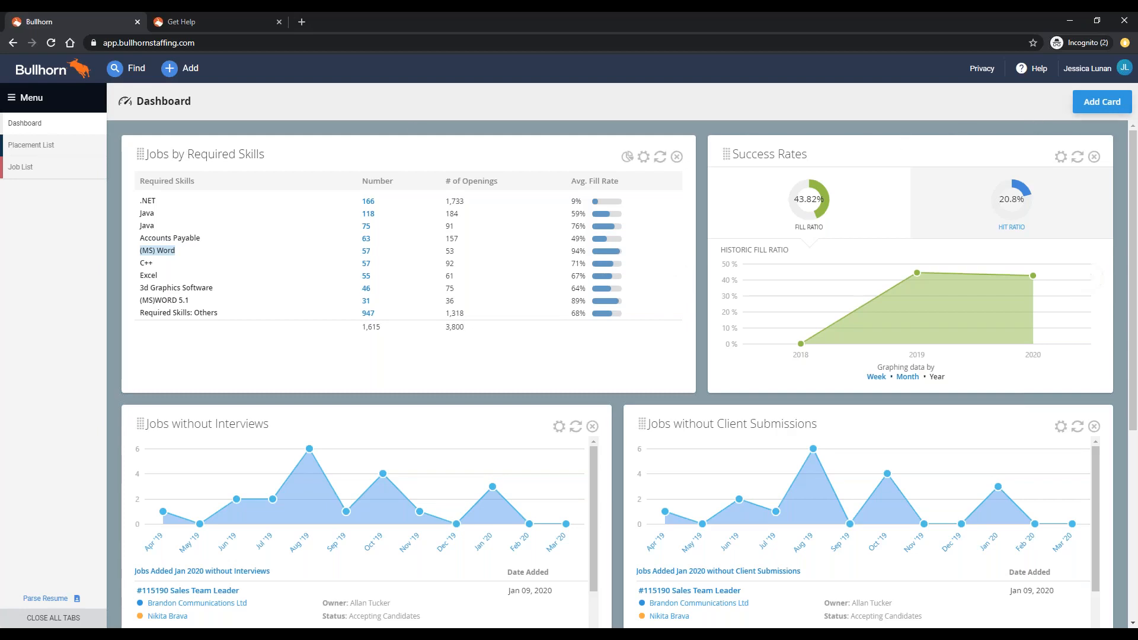
{"action": "left_click", "coordinate": [1101, 101]}
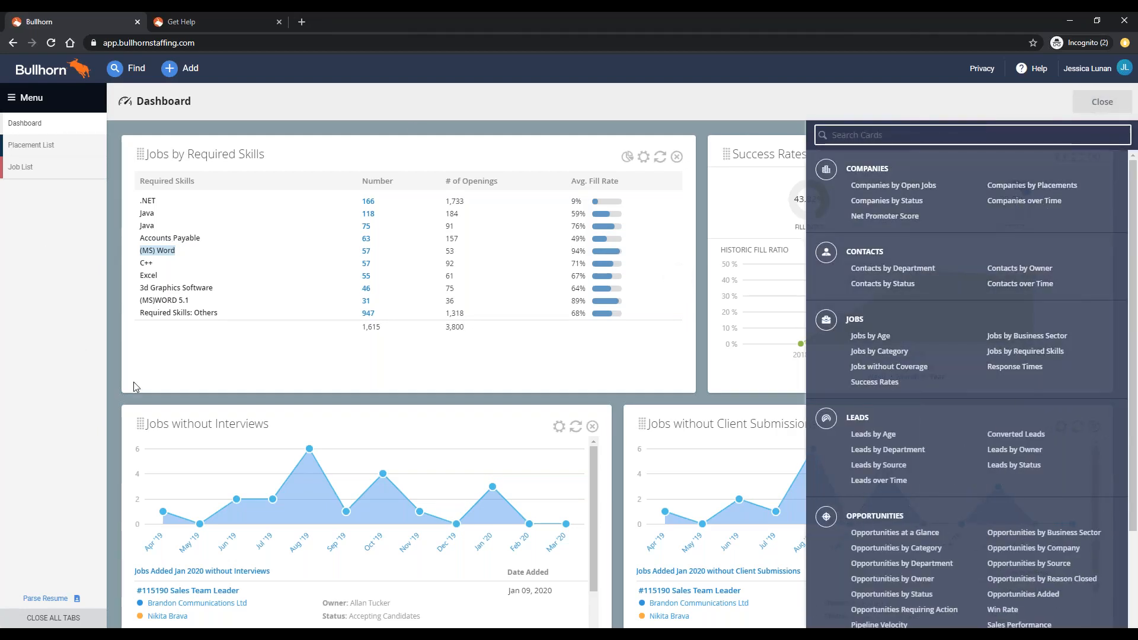
{"action": "scroll", "coordinate": [955, 384], "scroll_direction": "down", "scroll_amount": 2}
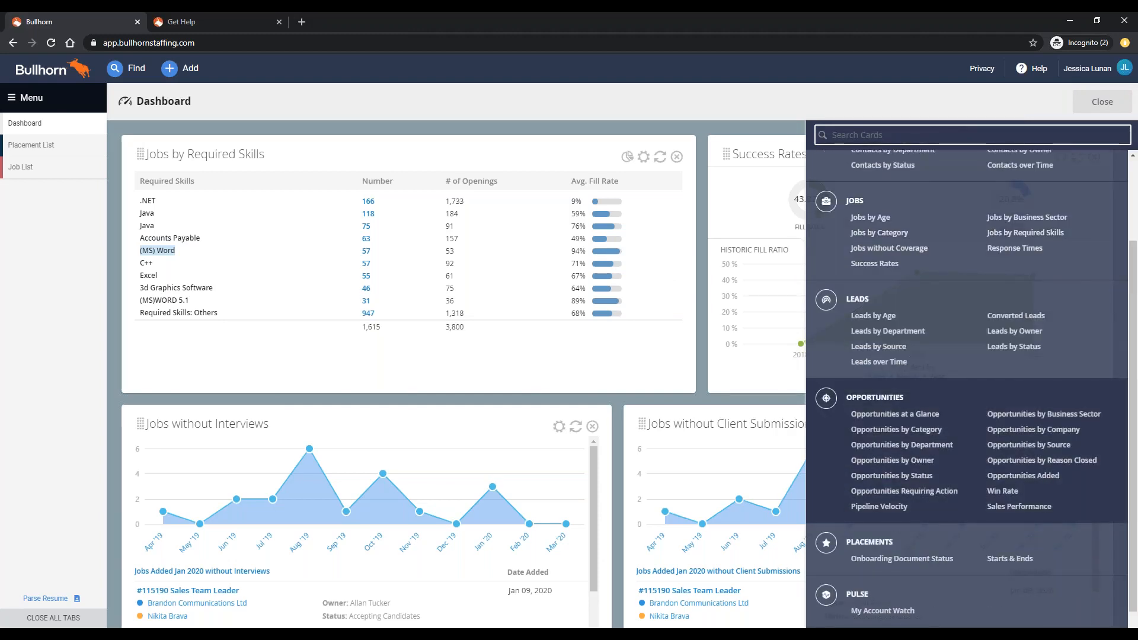
{"action": "scroll", "coordinate": [954, 376], "scroll_direction": "up", "scroll_amount": 2}
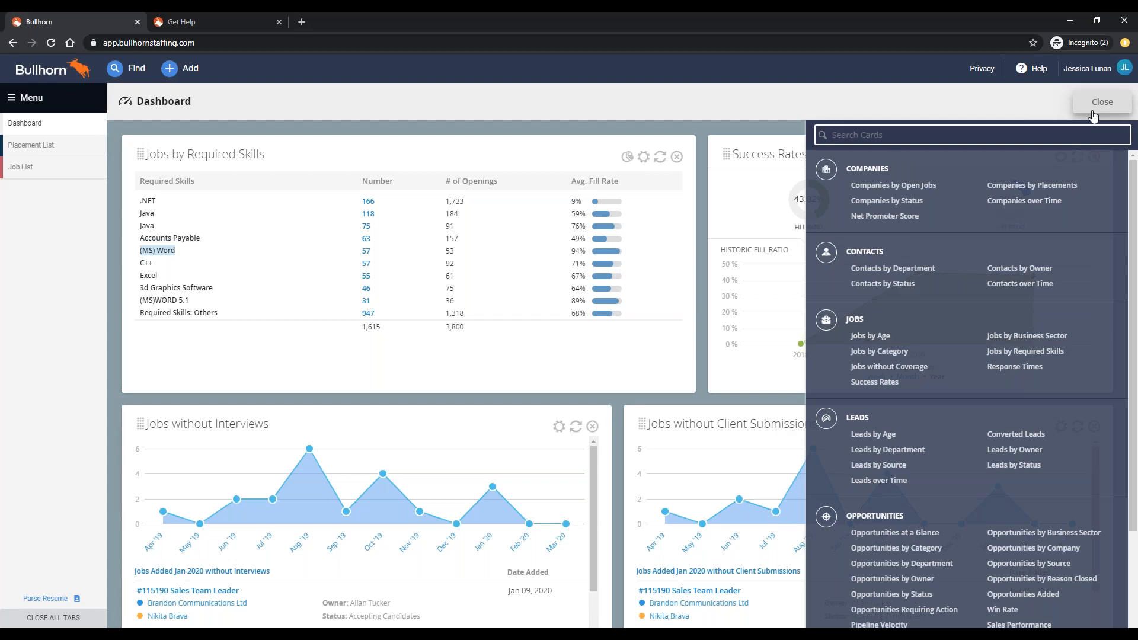
{"action": "left_click", "coordinate": [1093, 114]}
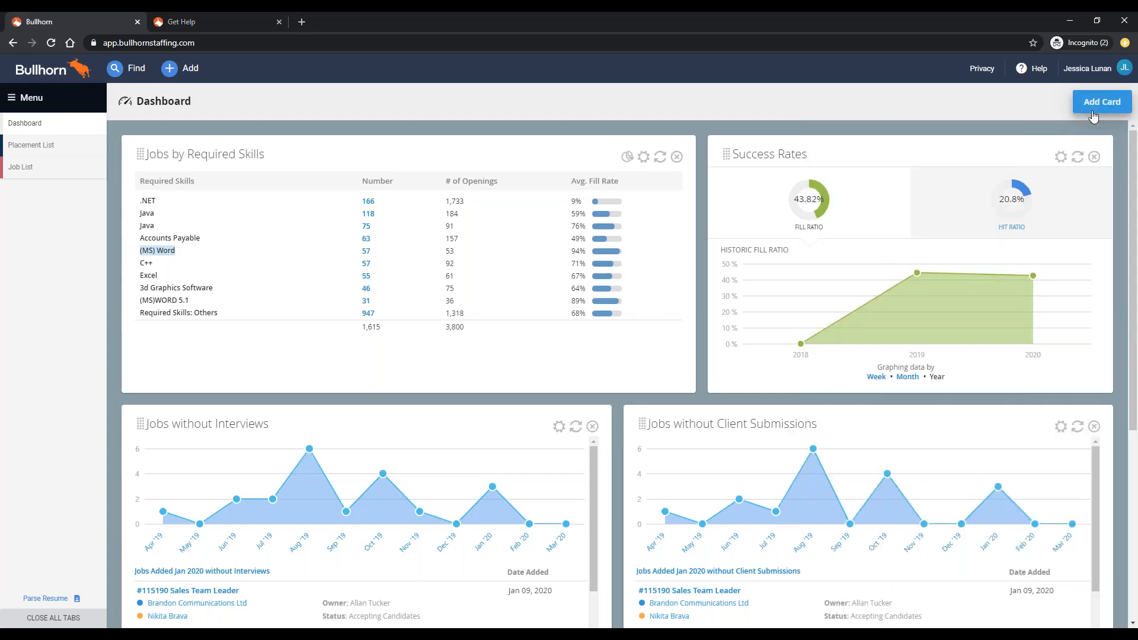
Open the preset Sales Dashboard and load all six gauges of its March 2020 sales activity section
{"action": "left_click", "coordinate": [41, 111]}
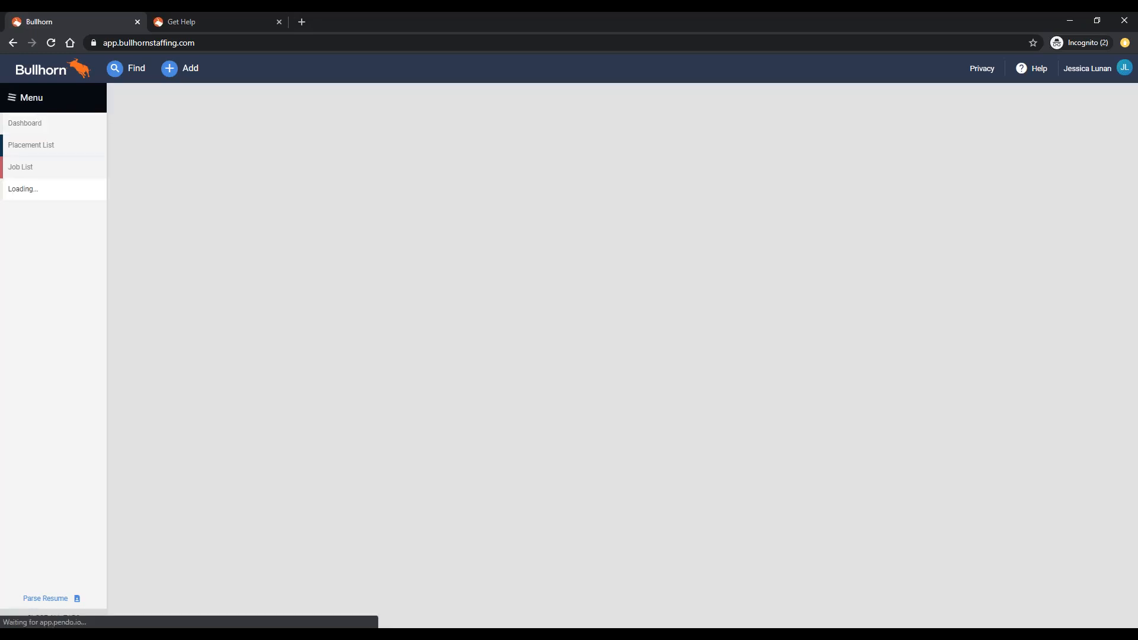
{"action": "left_click", "coordinate": [233, 243]}
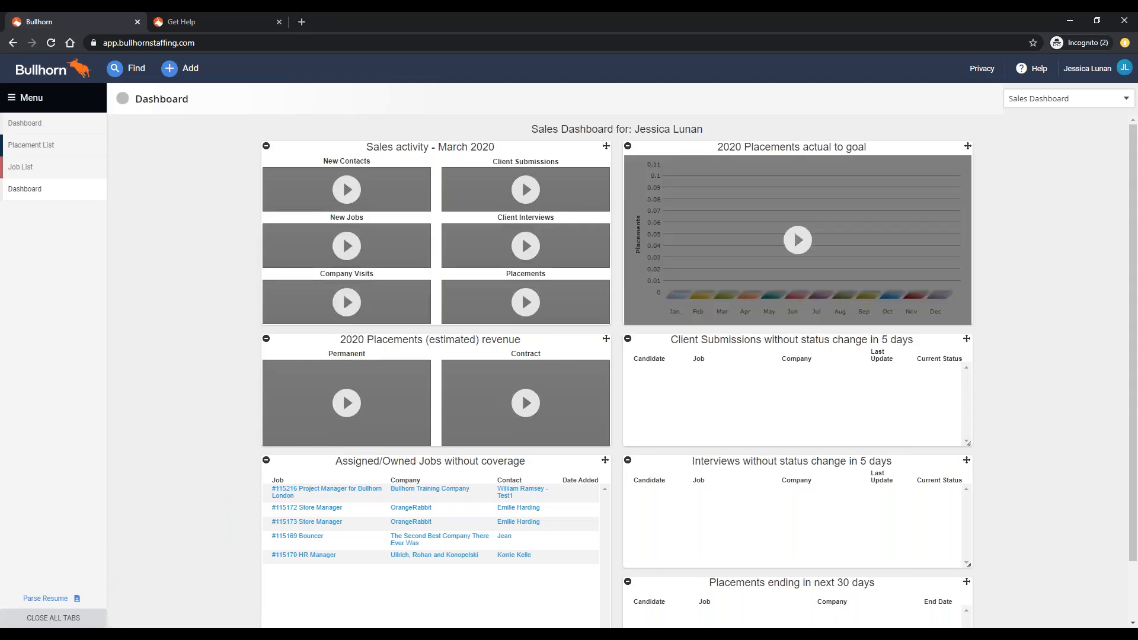
{"action": "left_click", "coordinate": [373, 198]}
{"action": "left_click", "coordinate": [497, 201]}
{"action": "left_click", "coordinate": [522, 236]}
{"action": "left_click", "coordinate": [296, 260]}
{"action": "left_click", "coordinate": [347, 306]}
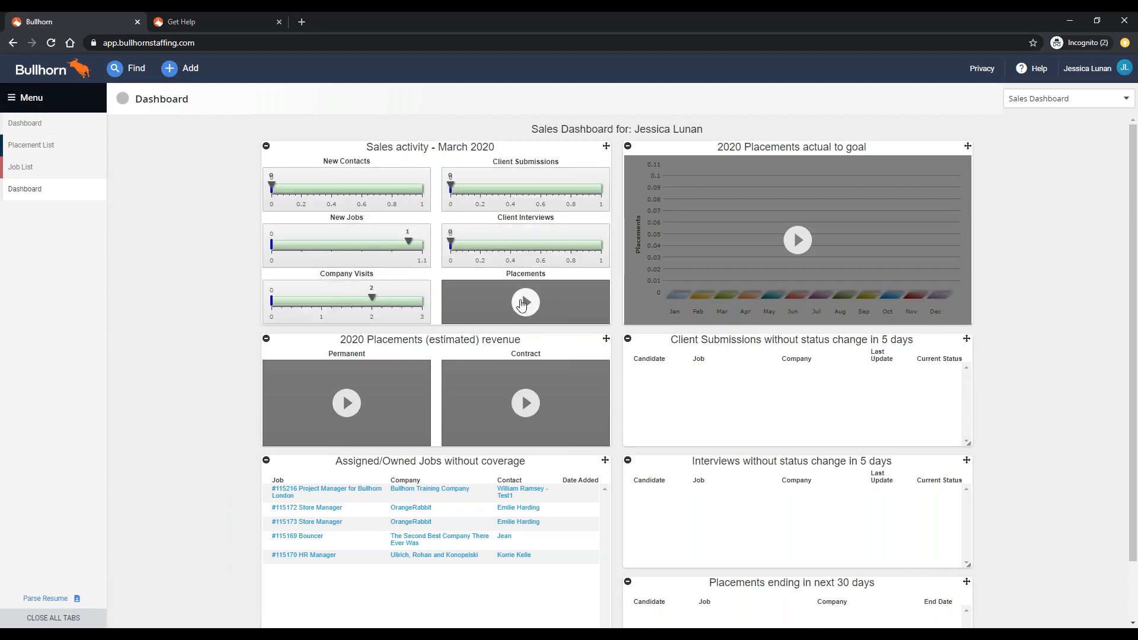
{"action": "left_click", "coordinate": [526, 305]}
Load the 2020 placements actual-to-goal chart and the Permanent and Contract estimated revenue gauges on the Sales Dashboard
{"action": "left_click", "coordinate": [826, 267]}
{"action": "left_click", "coordinate": [526, 402]}
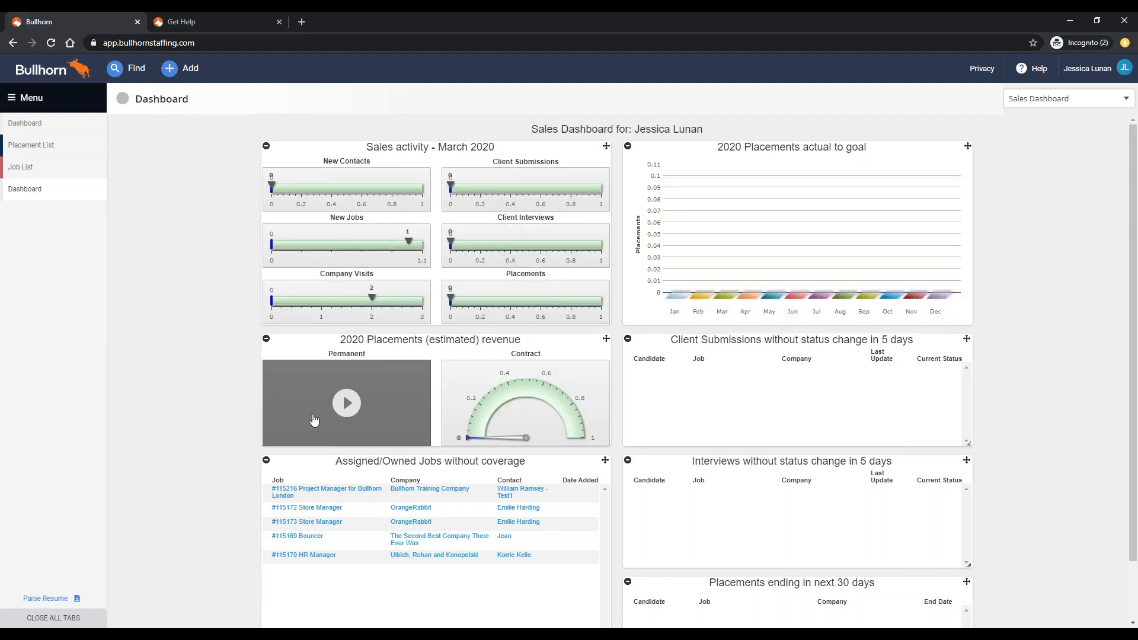
{"action": "left_click", "coordinate": [308, 412]}
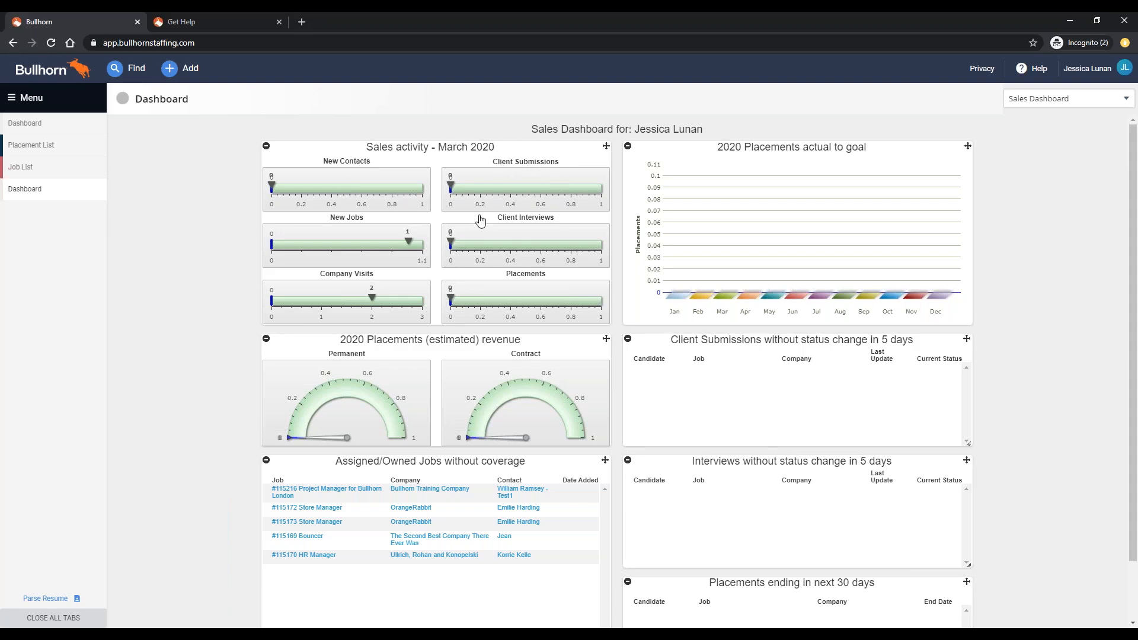
{"action": "mouse_move", "coordinate": [452, 188]}
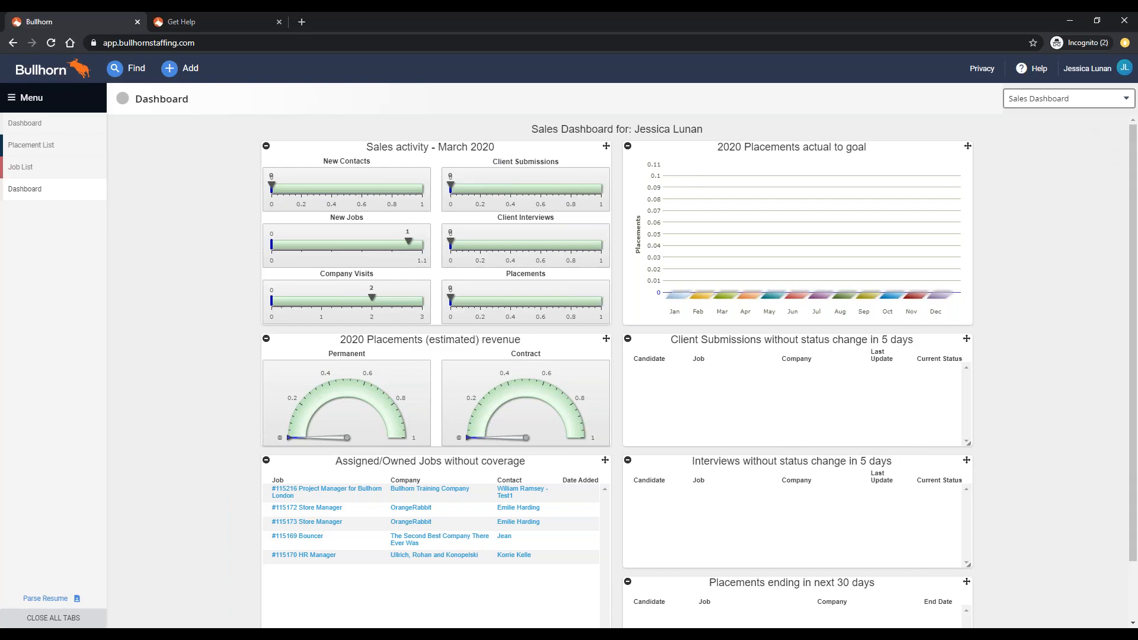
Switch to the Recruiter Dashboard and load all six gauges of its March 2020 recruiting activity section
{"action": "left_click", "coordinate": [1077, 100]}
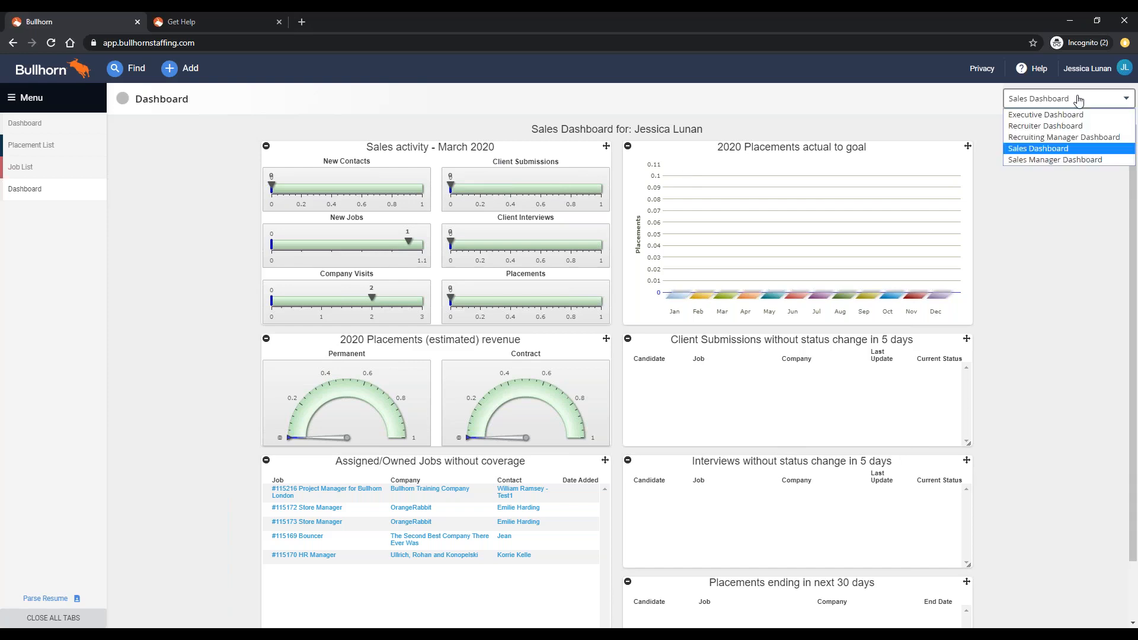
{"action": "left_click", "coordinate": [1074, 127]}
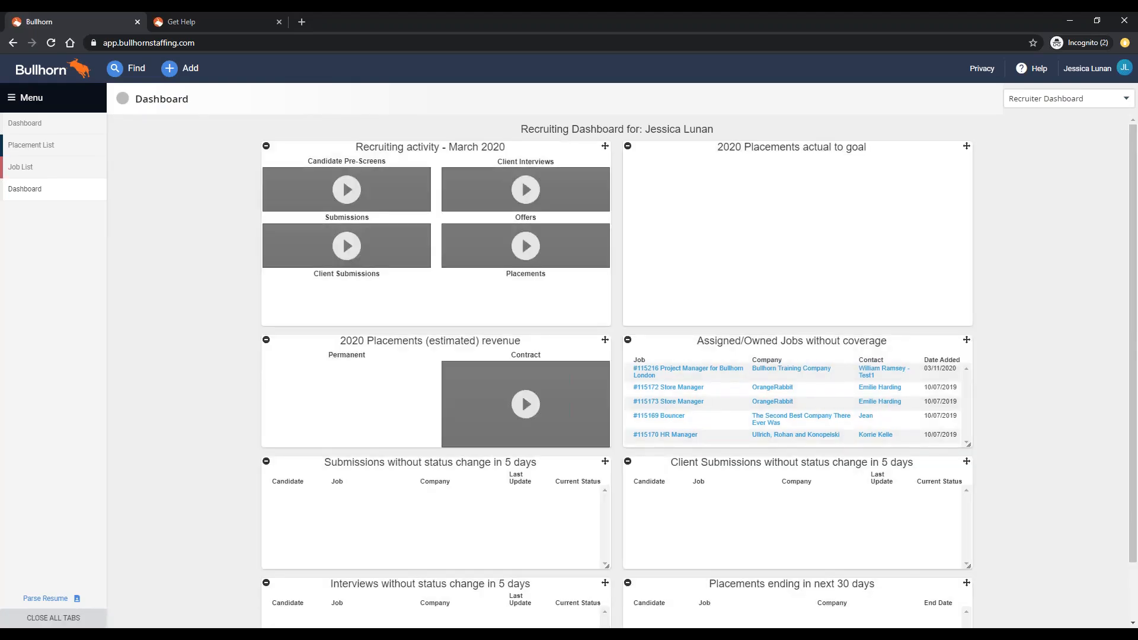
{"action": "left_click", "coordinate": [393, 203]}
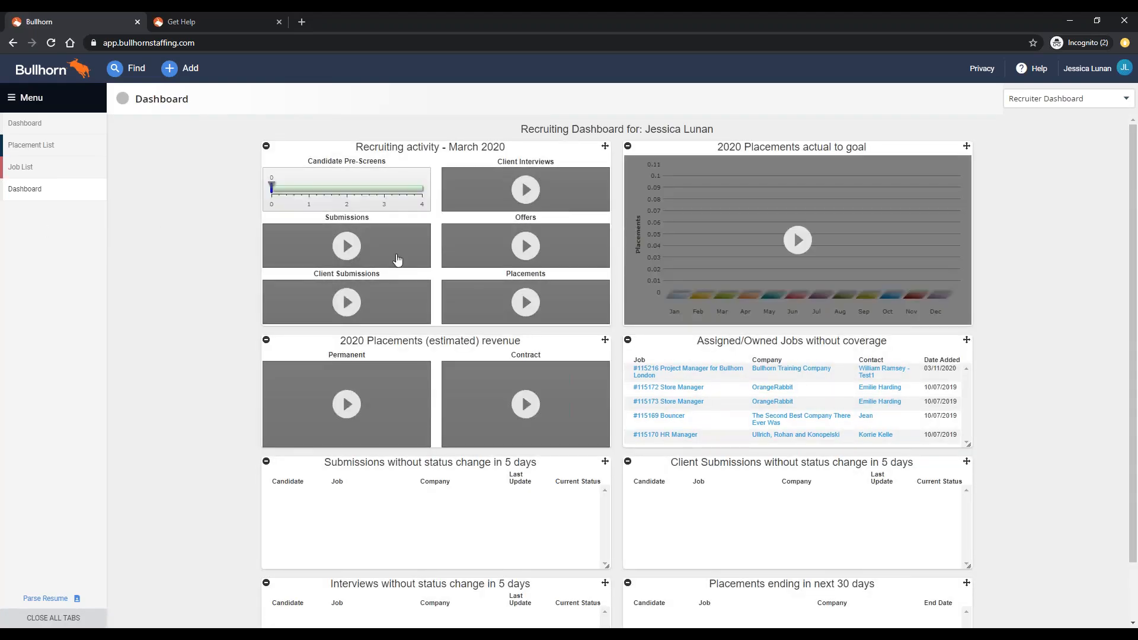
{"action": "left_click", "coordinate": [394, 261]}
{"action": "left_click", "coordinate": [521, 179]}
{"action": "left_click", "coordinate": [521, 255]}
{"action": "left_click", "coordinate": [525, 302]}
{"action": "left_click", "coordinate": [346, 302]}
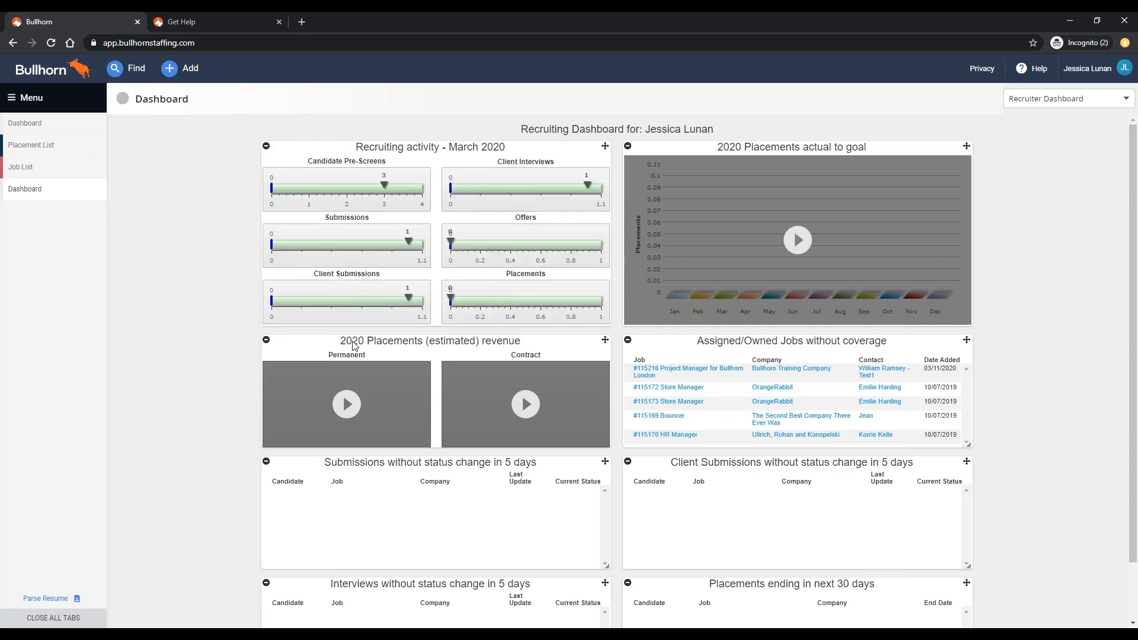
Load the Recruiter Dashboard's Permanent and Contract estimated revenue gauges and its 2020 placements actual-to-goal chart
{"action": "left_click", "coordinate": [346, 404]}
{"action": "left_click", "coordinate": [525, 405]}
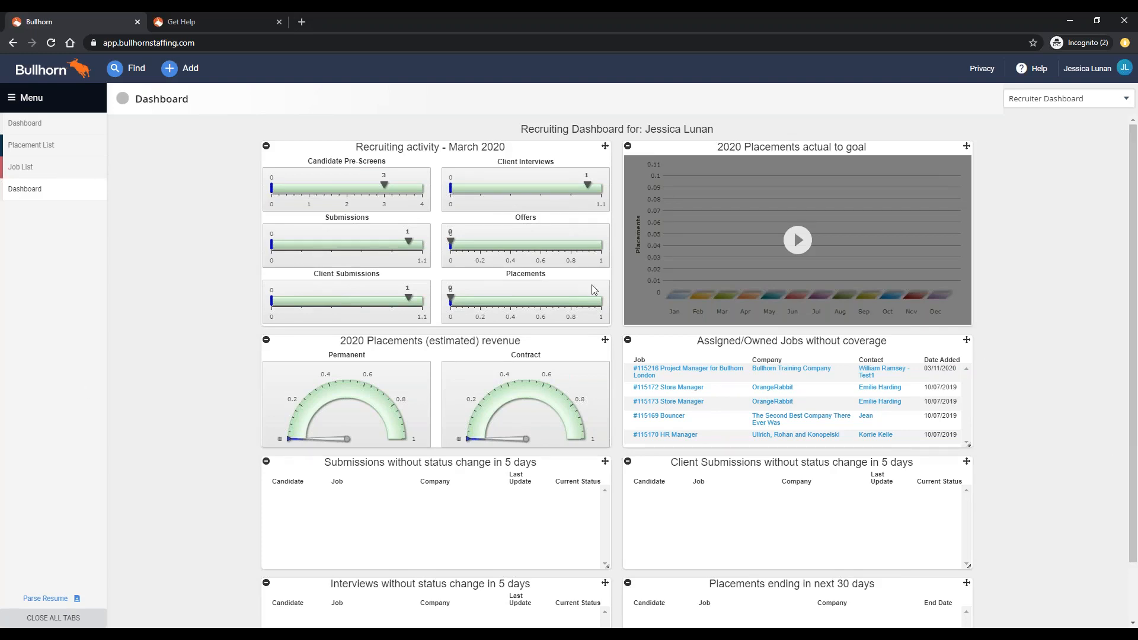
{"action": "left_click", "coordinate": [771, 273]}
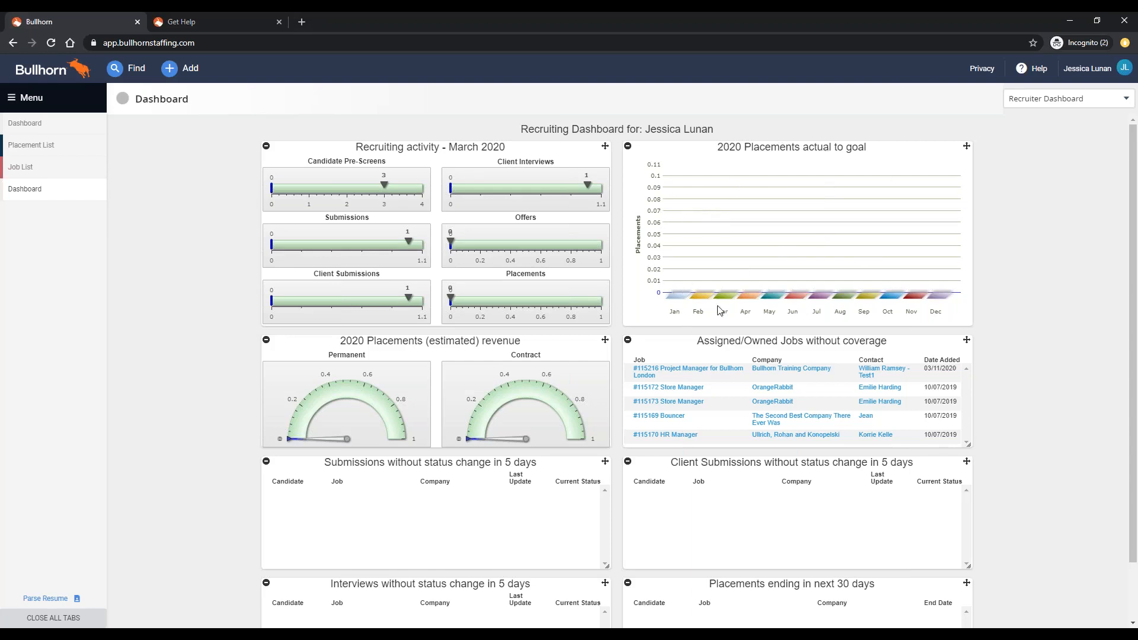
{"action": "mouse_move", "coordinate": [714, 304]}
Make the Assigned/Owned Jobs without coverage section slightly taller and review the sections below it
{"action": "scroll", "coordinate": [433, 365], "scroll_direction": "down", "scroll_amount": 1}
{"action": "scroll", "coordinate": [433, 366], "scroll_direction": "up", "scroll_amount": 1}
{"action": "left_click_drag", "start_coordinate": [969, 444], "coordinate": [986, 469]}
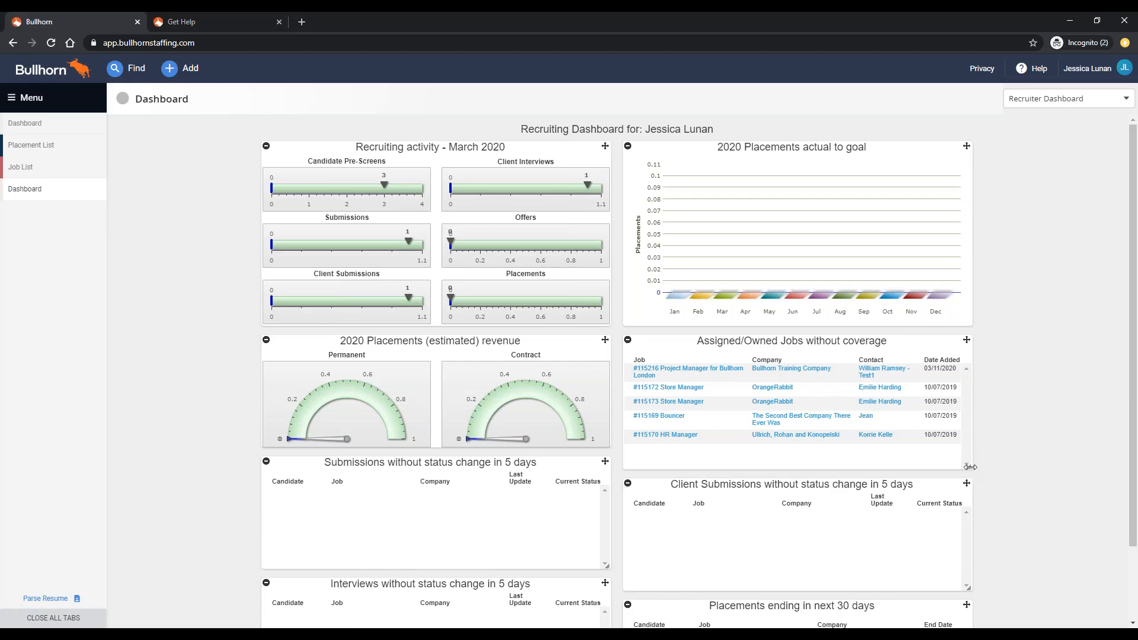
{"action": "left_click_drag", "start_coordinate": [970, 467], "coordinate": [968, 452]}
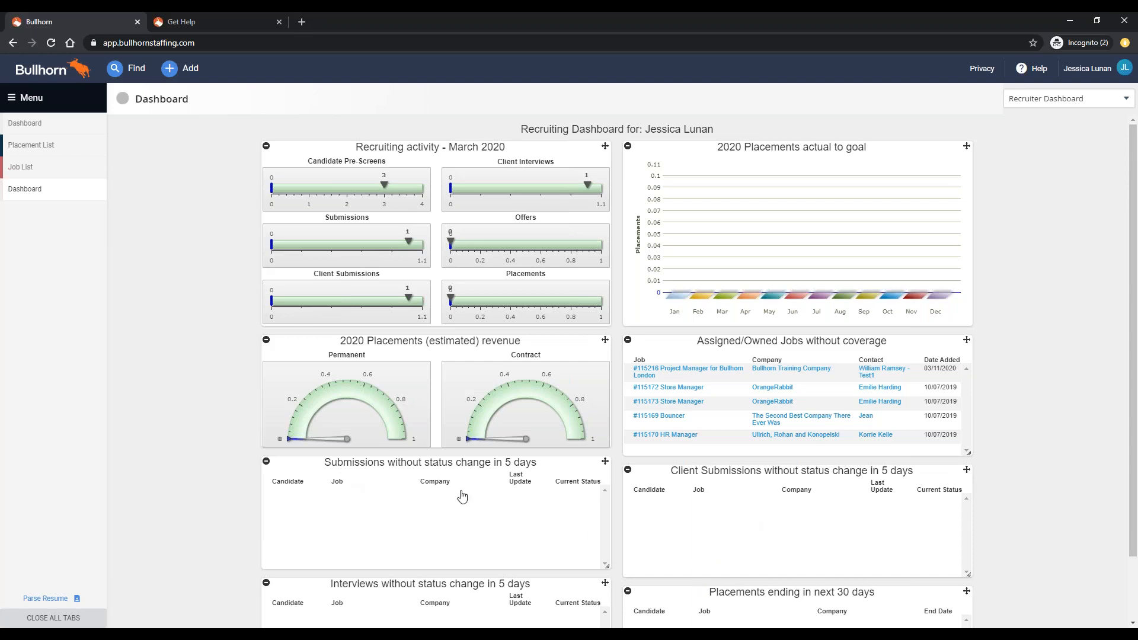
{"action": "scroll", "coordinate": [459, 493], "scroll_direction": "down", "scroll_amount": 1}
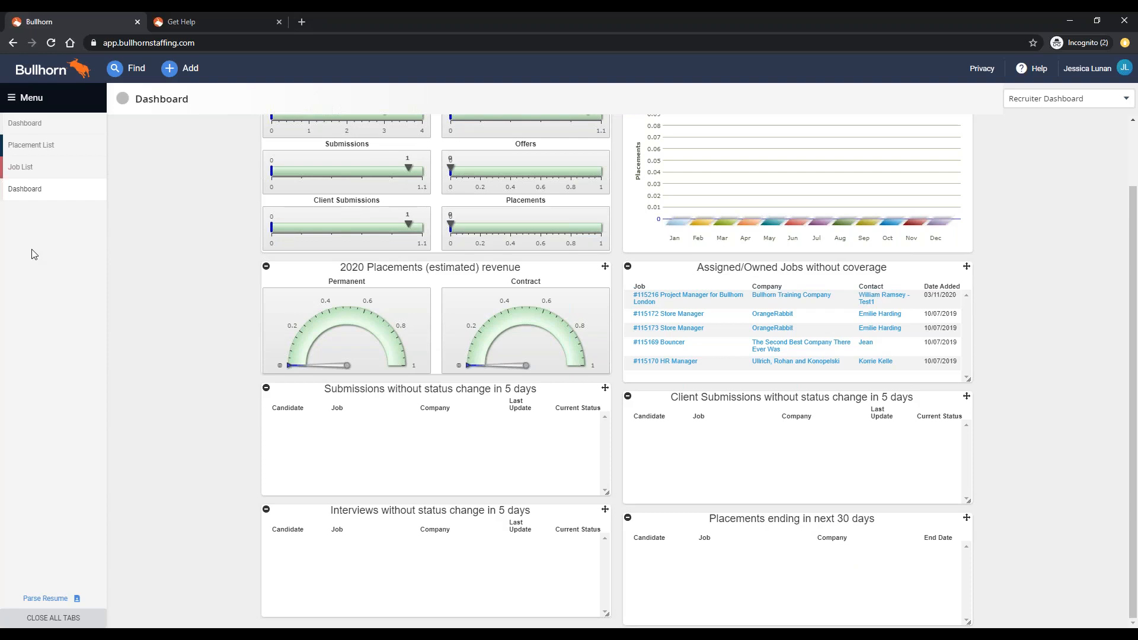
{"action": "scroll", "coordinate": [442, 385], "scroll_direction": "up", "scroll_amount": 2}
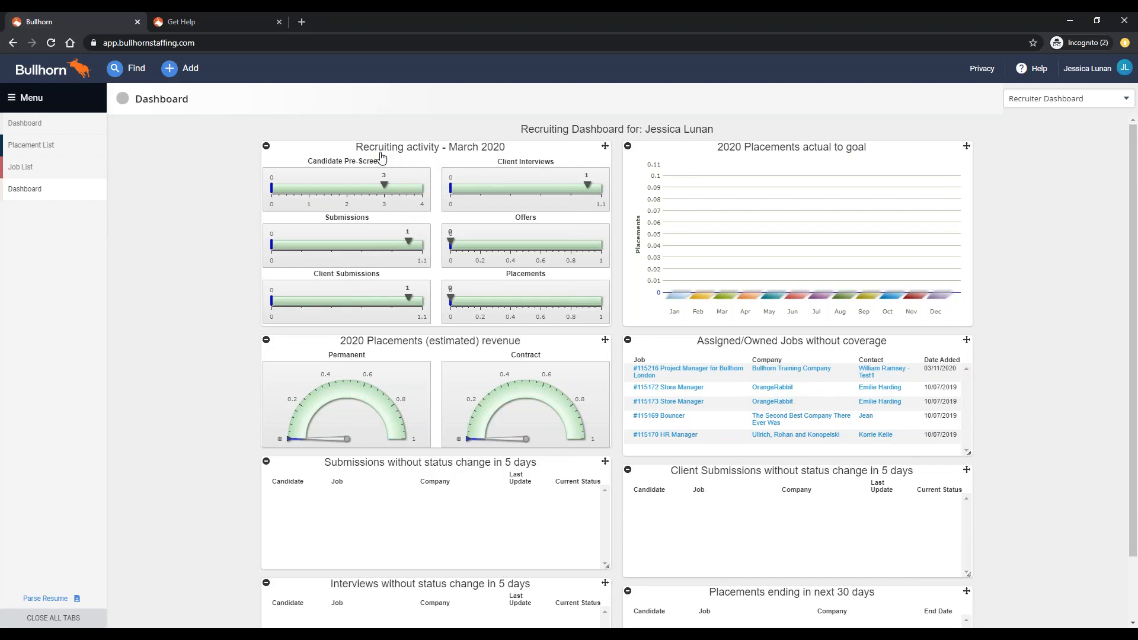
Switch back to the Sales Dashboard and load its activity gauges, estimated revenue gauges and placements actual-to-goal chart
{"action": "left_click", "coordinate": [1029, 100]}
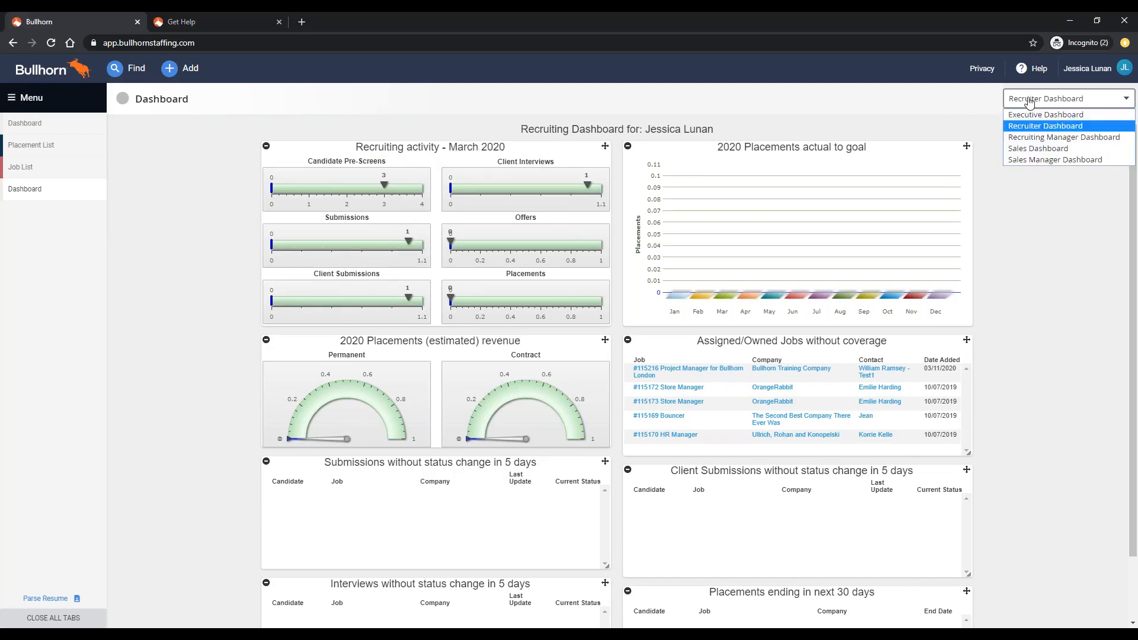
{"action": "left_click", "coordinate": [1029, 148]}
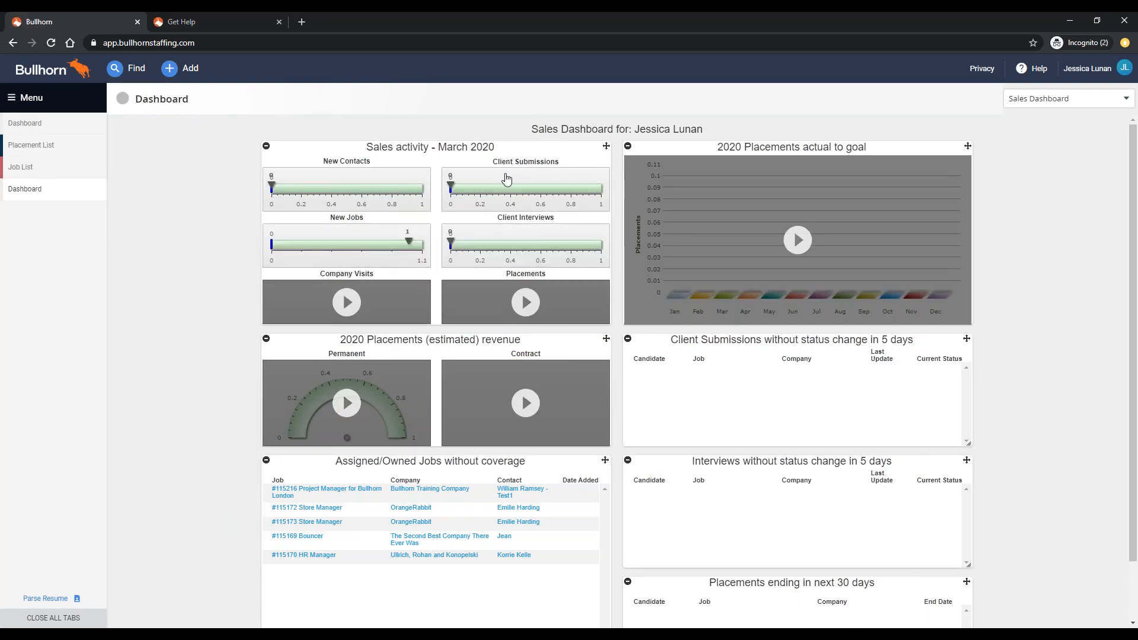
{"action": "left_click", "coordinate": [344, 301]}
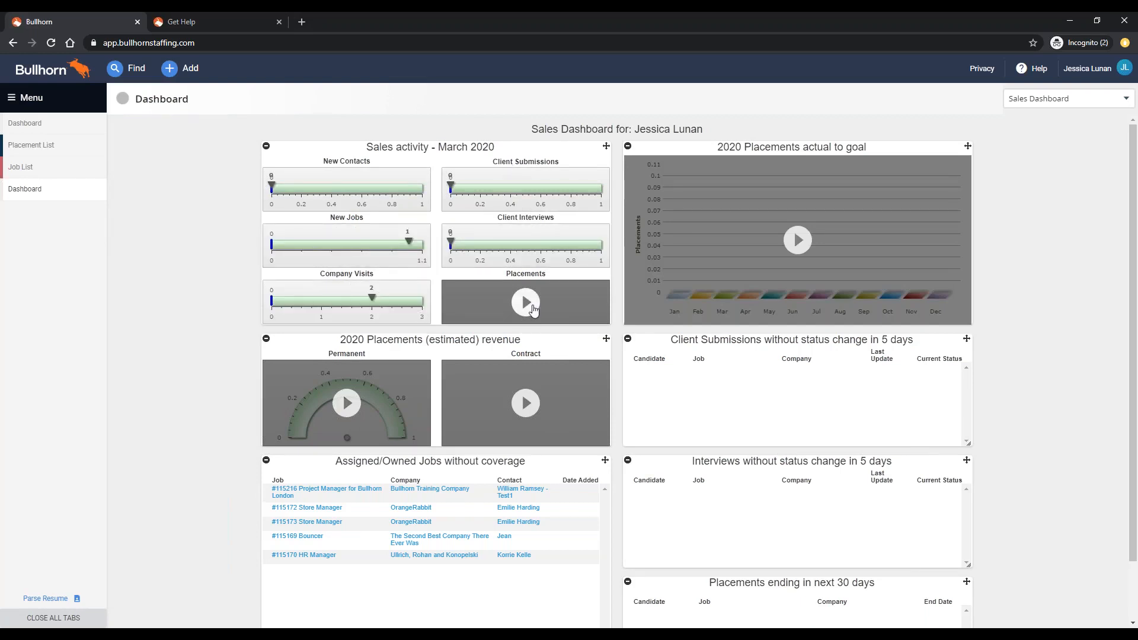
{"action": "left_click", "coordinate": [518, 311]}
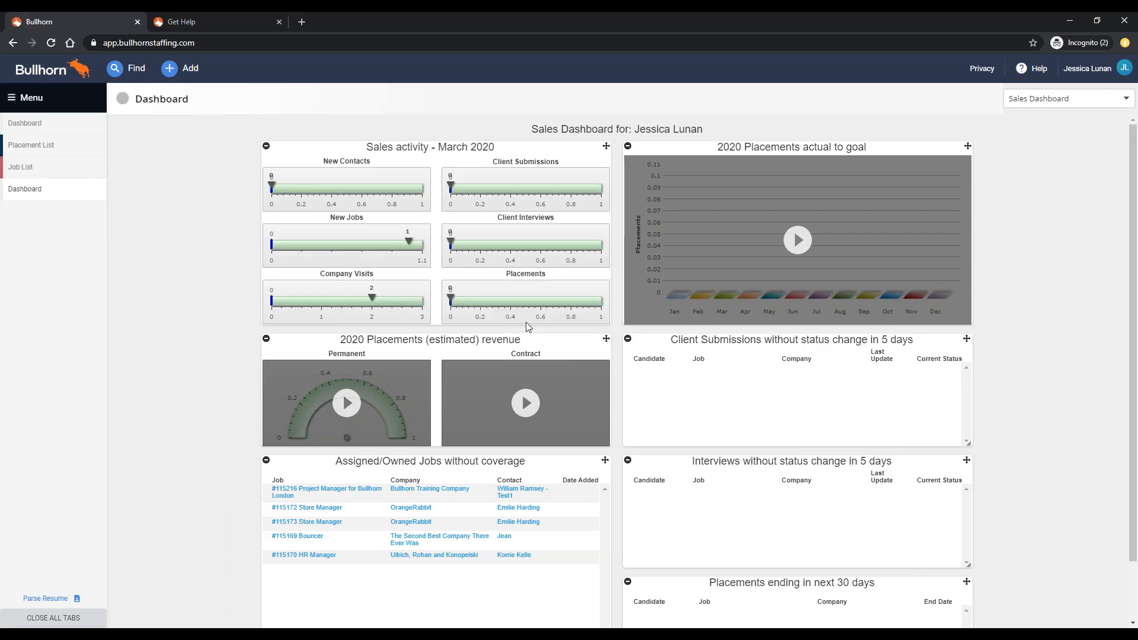
{"action": "left_click", "coordinate": [526, 406]}
{"action": "left_click", "coordinate": [377, 410]}
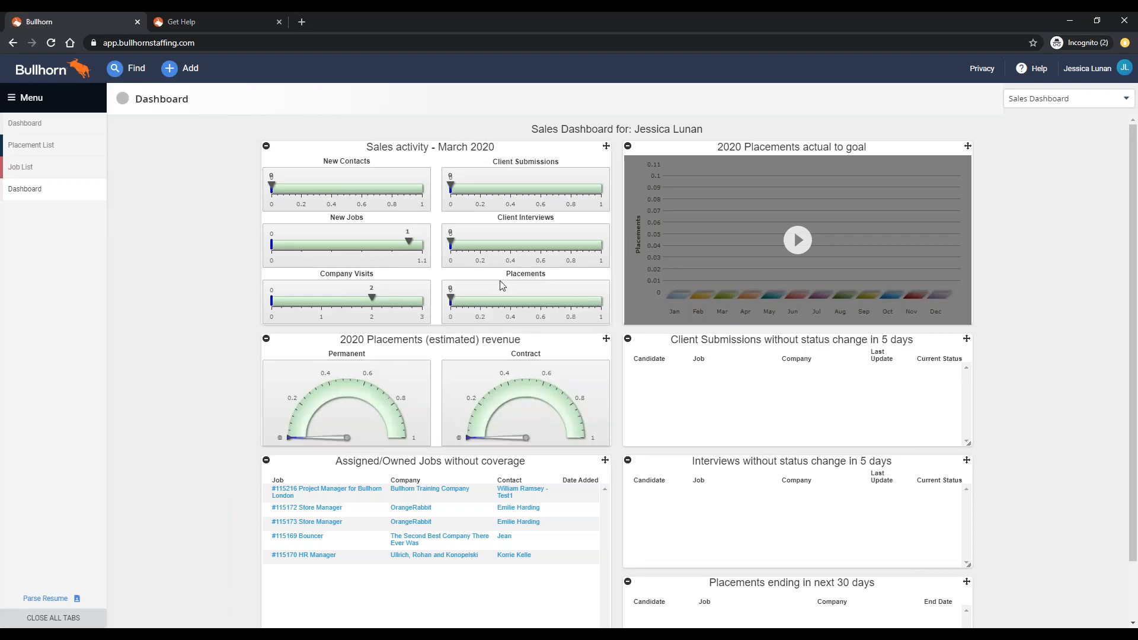
{"action": "left_click", "coordinate": [797, 240]}
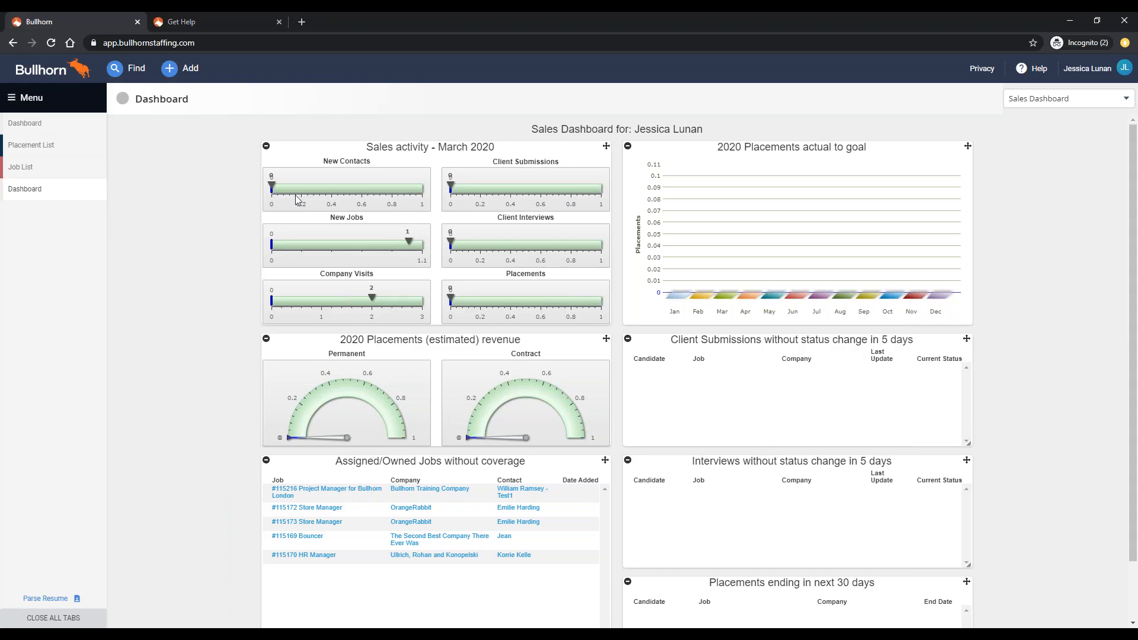
Open the Admin tools, look over the available options such as Users and System Settings, and return to the Sales Dashboard
{"action": "left_click", "coordinate": [56, 98]}
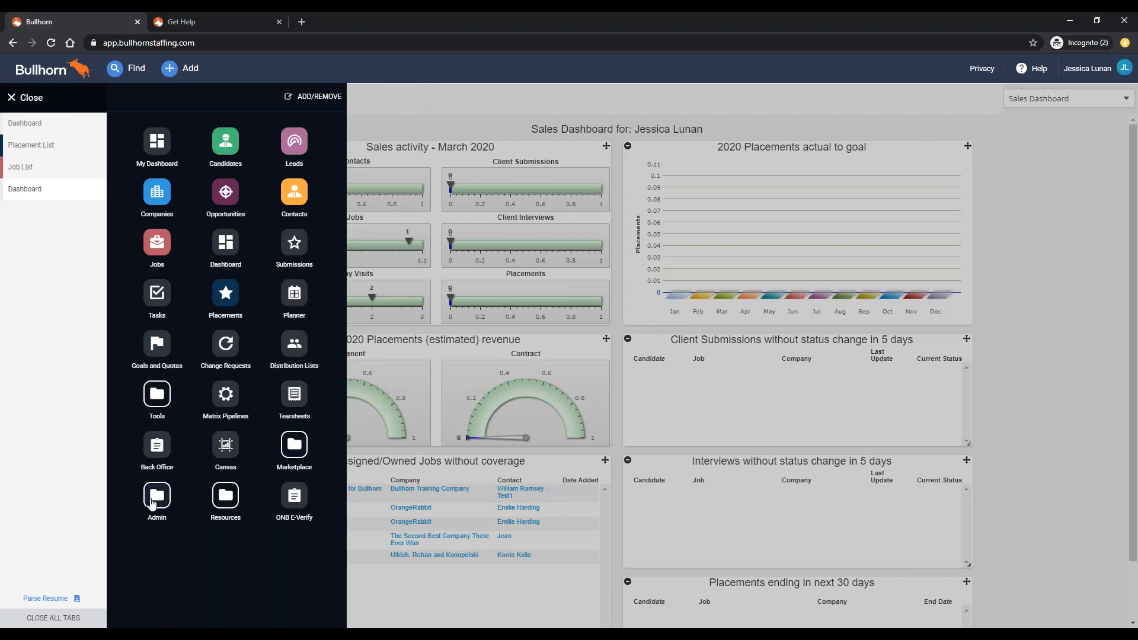
{"action": "left_click", "coordinate": [152, 503]}
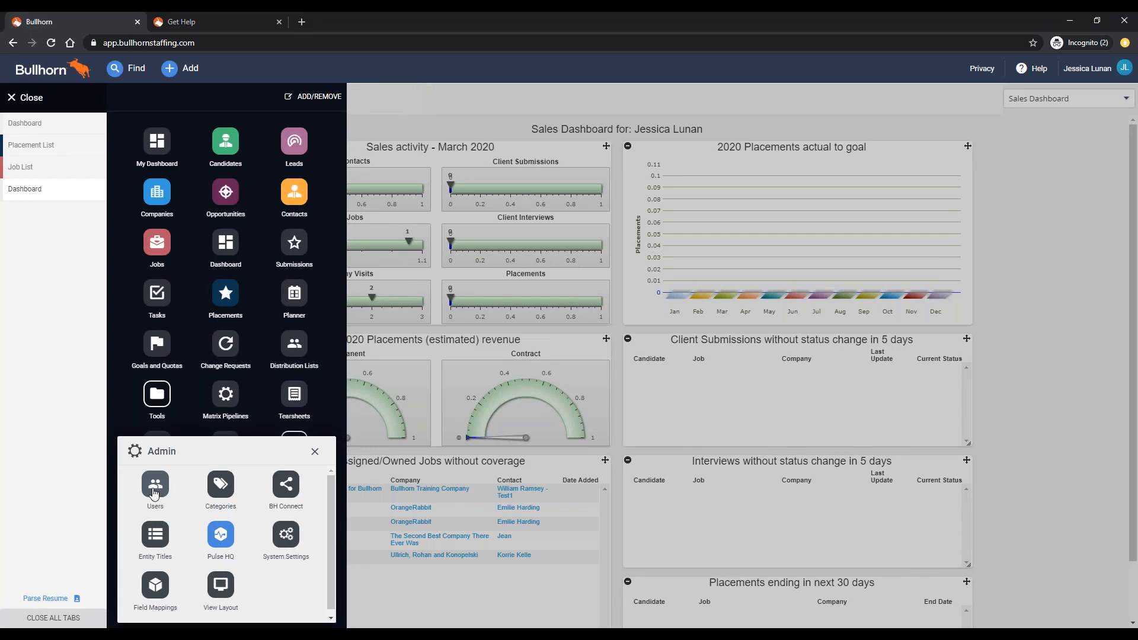
{"action": "left_click", "coordinate": [67, 249]}
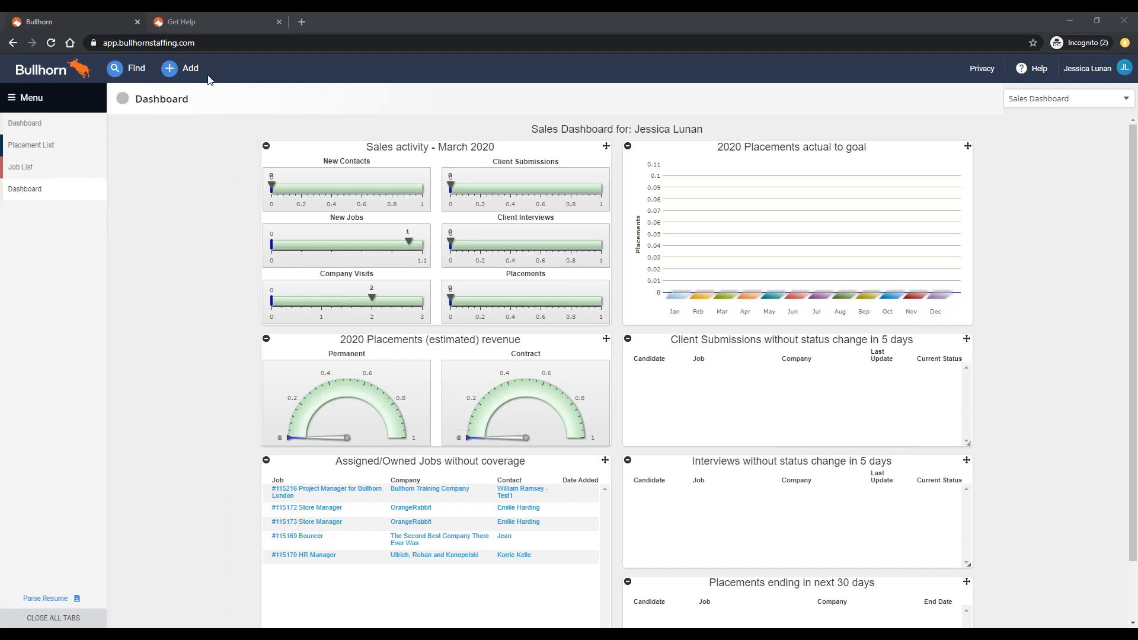
Show the Bullhorn Get Help page, checking back on the Sales Dashboard in between
{"action": "left_click", "coordinate": [208, 21]}
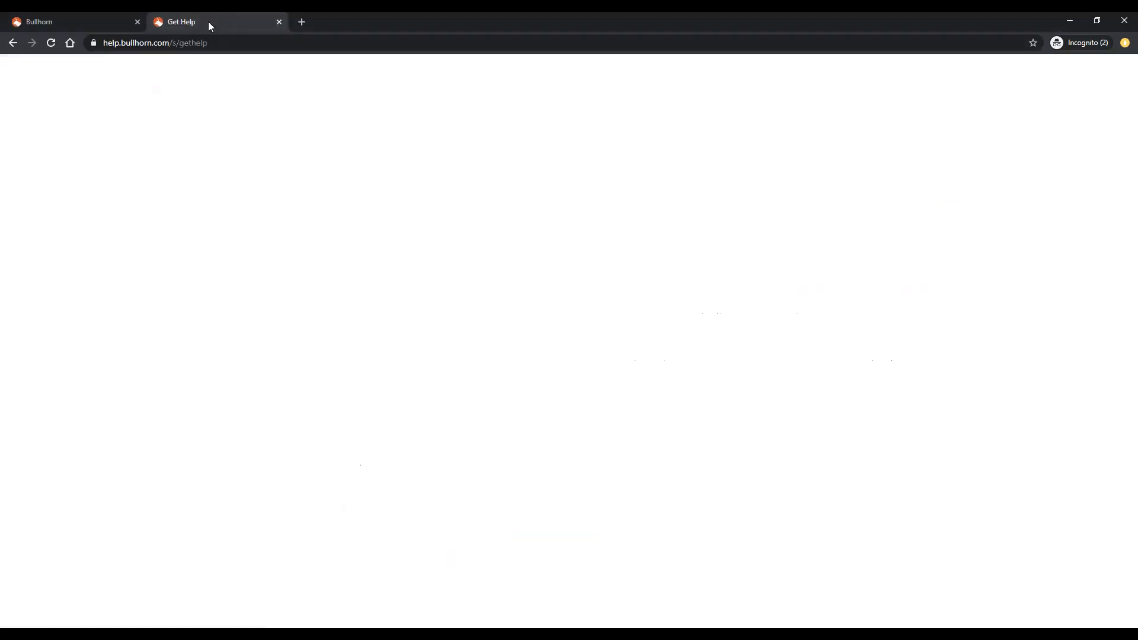
{"action": "left_click", "coordinate": [857, 205]}
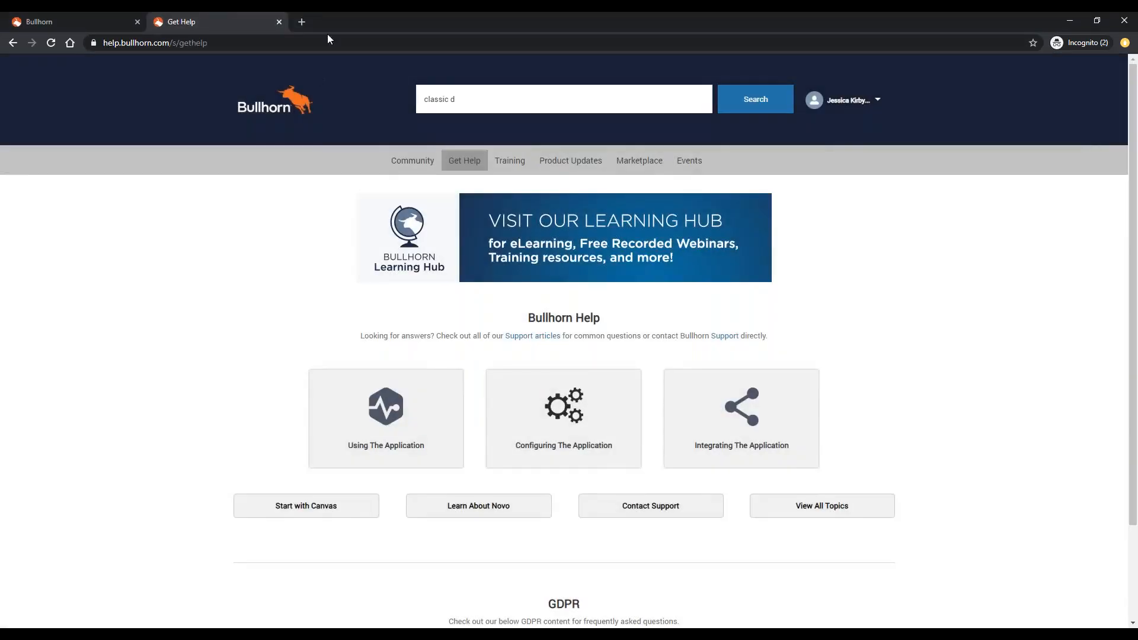
{"action": "left_click", "coordinate": [68, 22]}
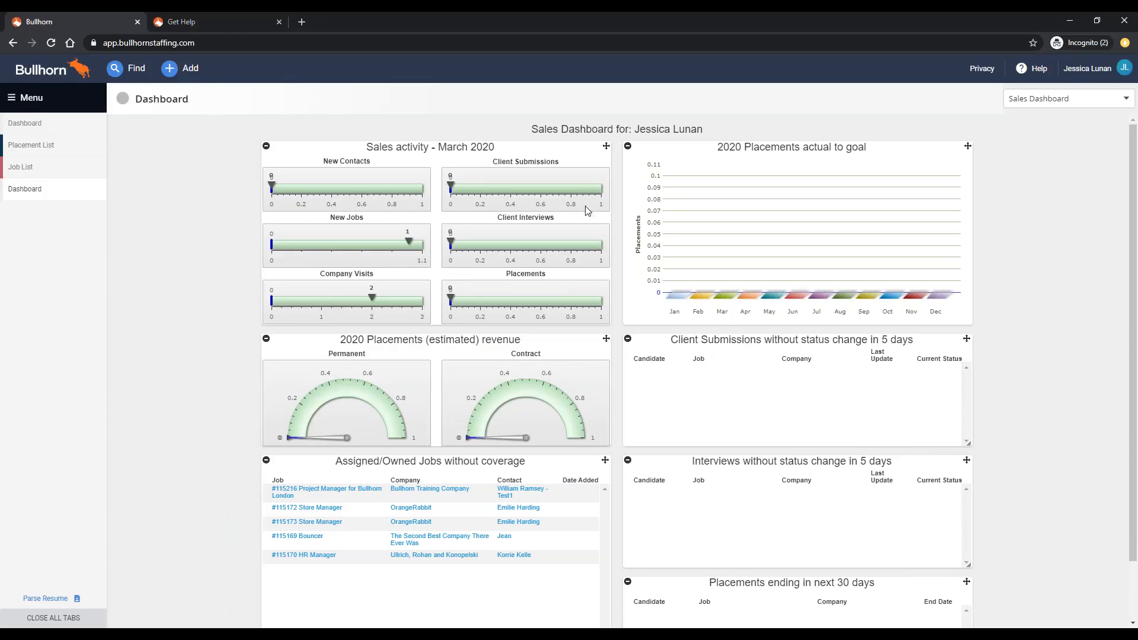
{"action": "left_click", "coordinate": [1034, 70]}
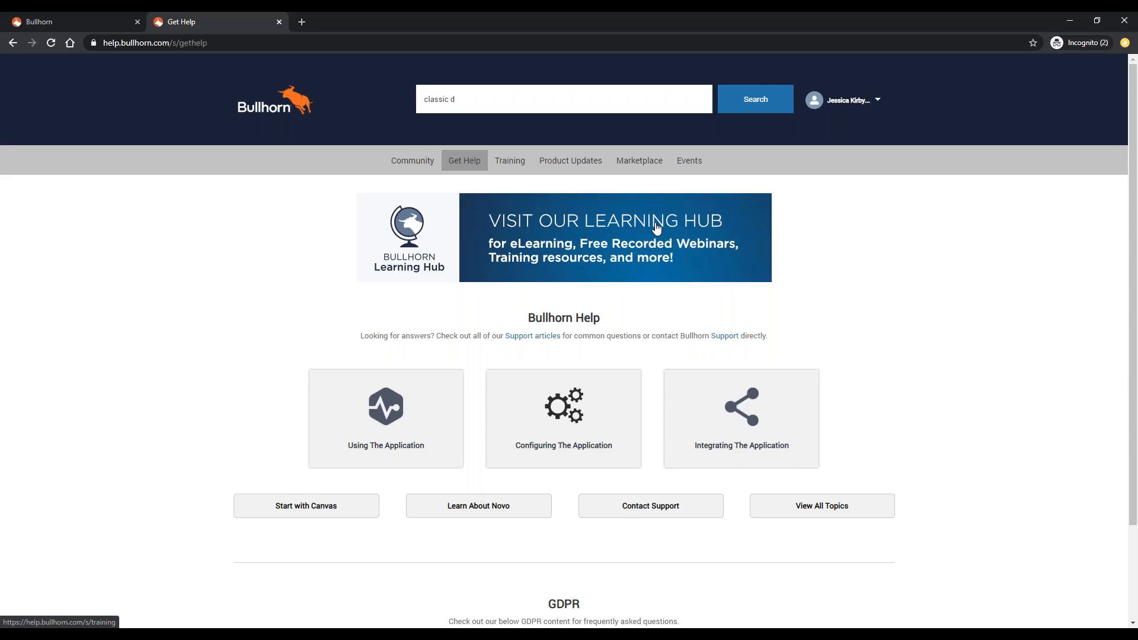
{"action": "left_click", "coordinate": [52, 23]}
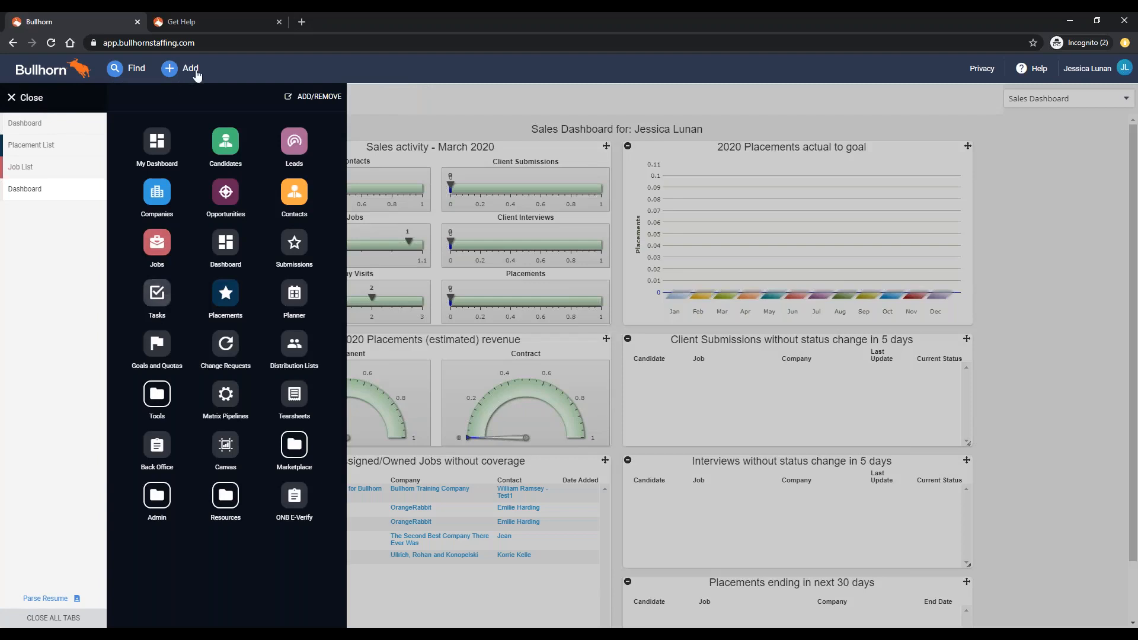
{"action": "left_click", "coordinate": [201, 23]}
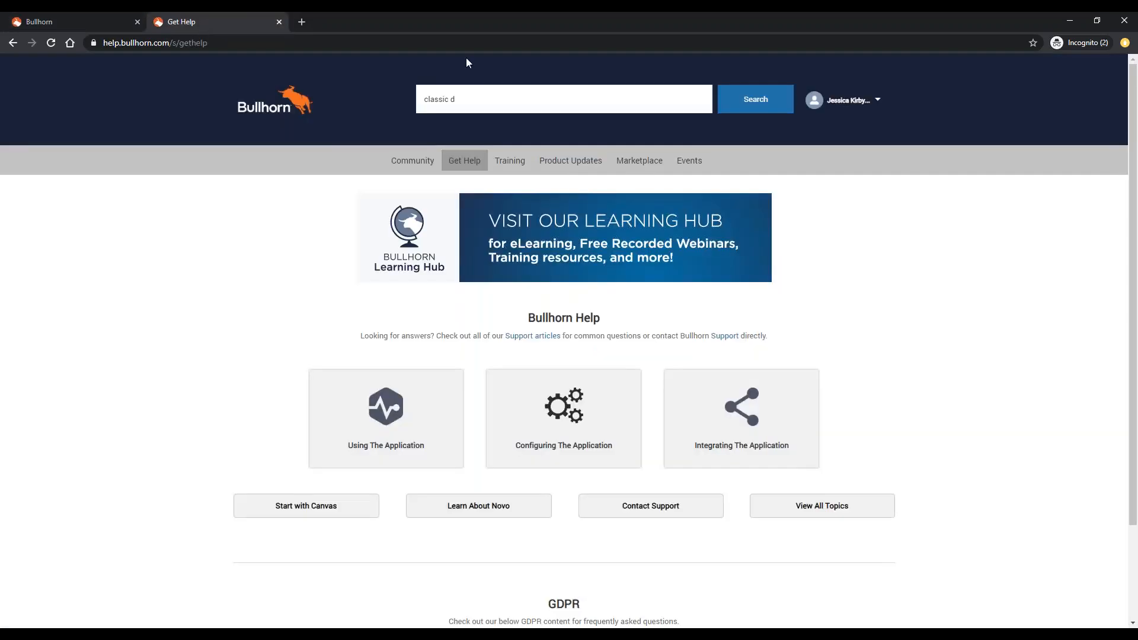
Search the Bullhorn help site for "classic dashboards"
{"action": "left_click_drag", "start_coordinate": [482, 98], "coordinate": [337, 97]}
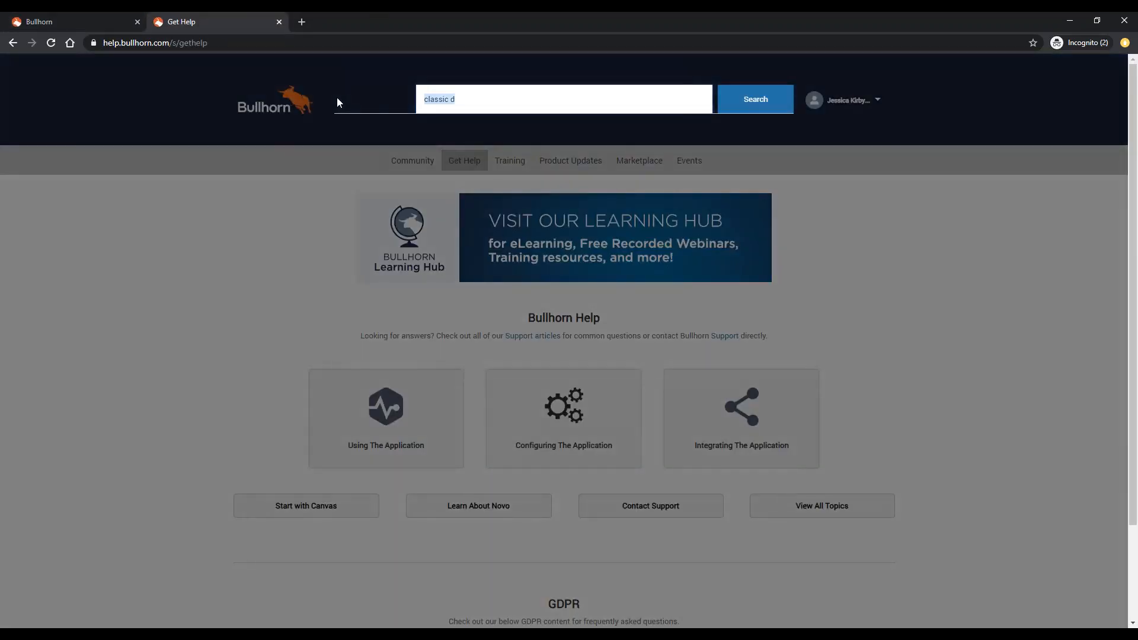
{"action": "type", "text": "classic "}
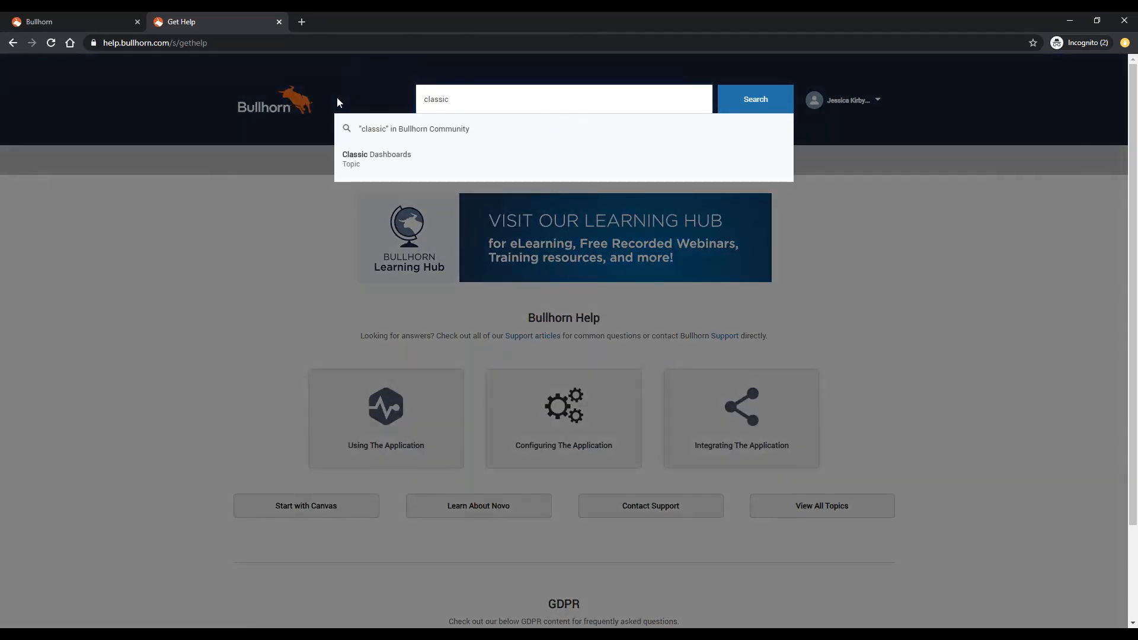
{"action": "type", "text": "dashboard"}
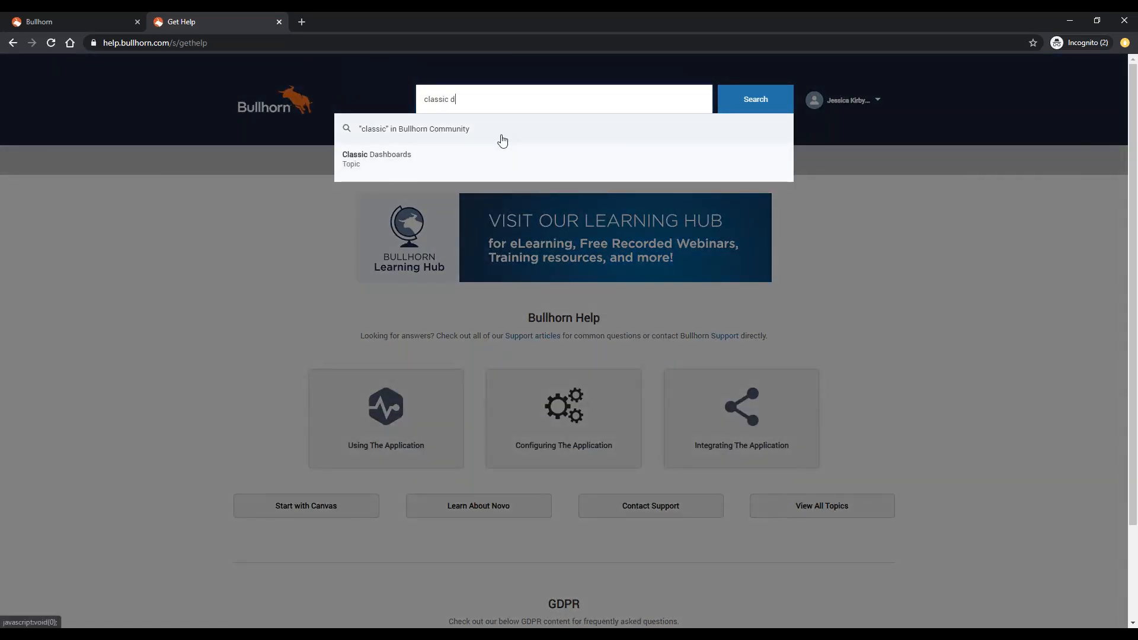
{"action": "type", "text": "s"}
{"action": "key", "text": "Return"}
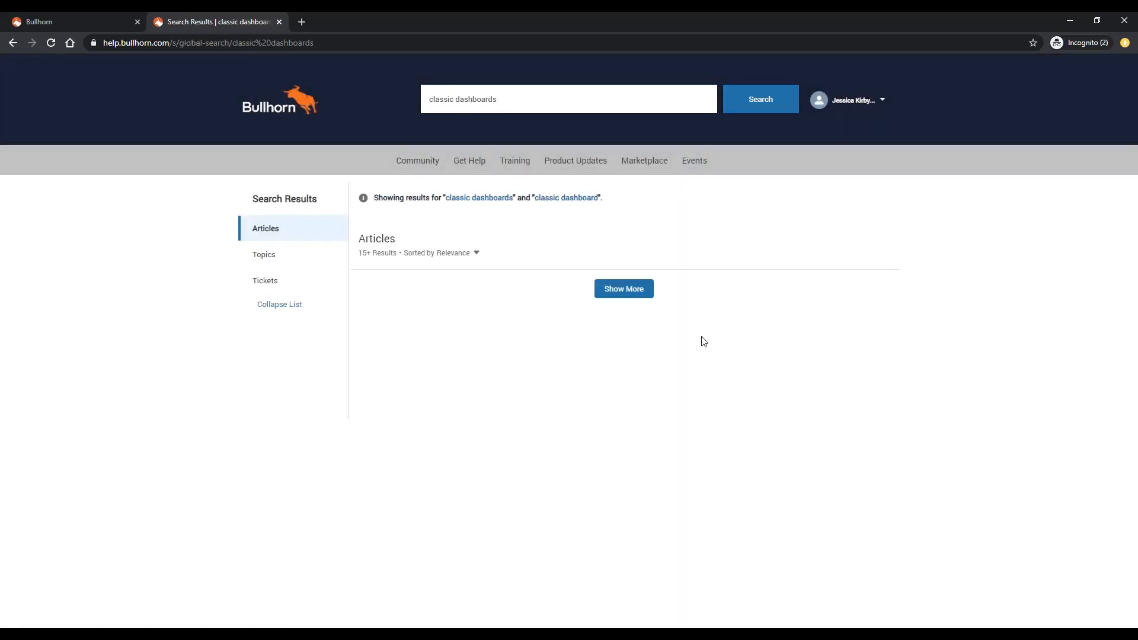
Change the help search to "classic dashboard" and review the listed articles
{"action": "left_click", "coordinate": [503, 98]}
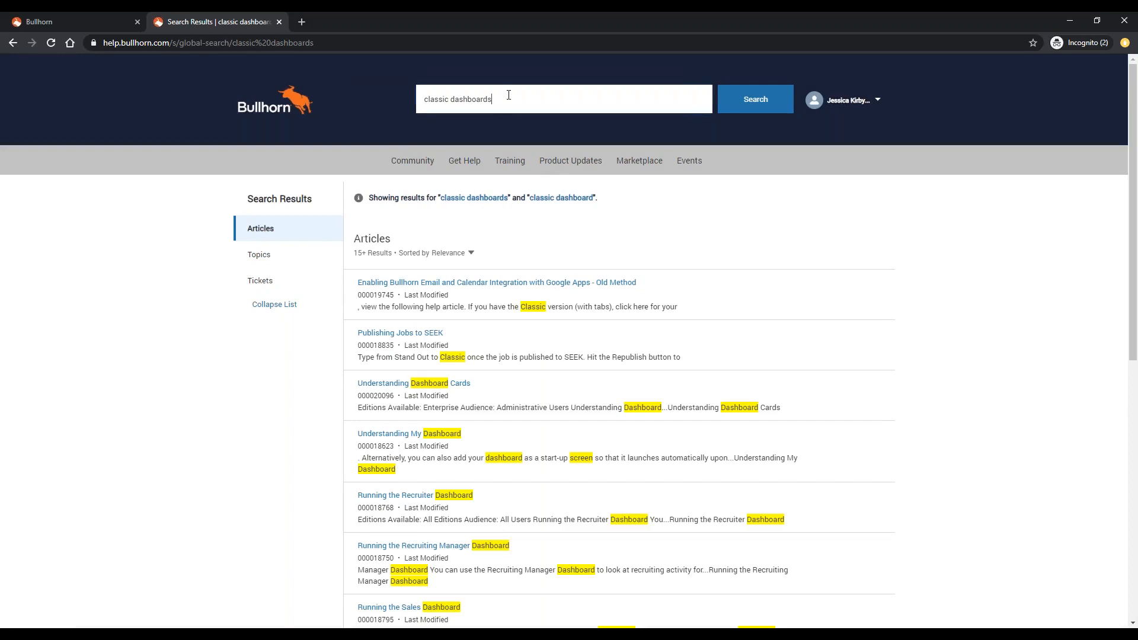
{"action": "key", "text": "BackSpace"}
{"action": "key", "text": "Return"}
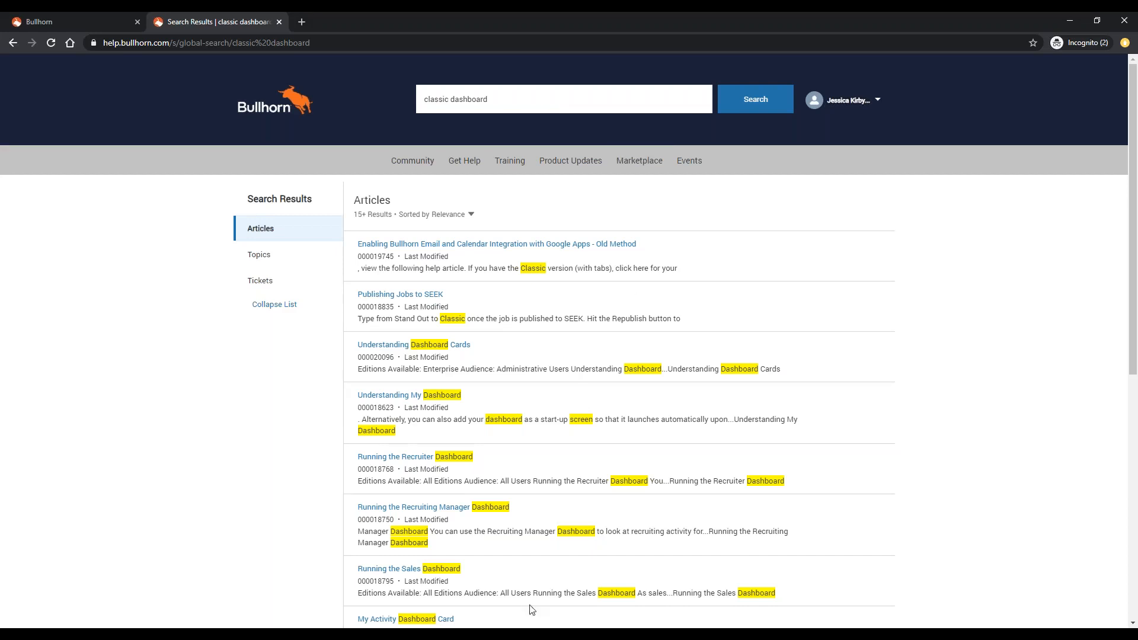
{"action": "scroll", "coordinate": [503, 575], "scroll_direction": "down", "scroll_amount": 3}
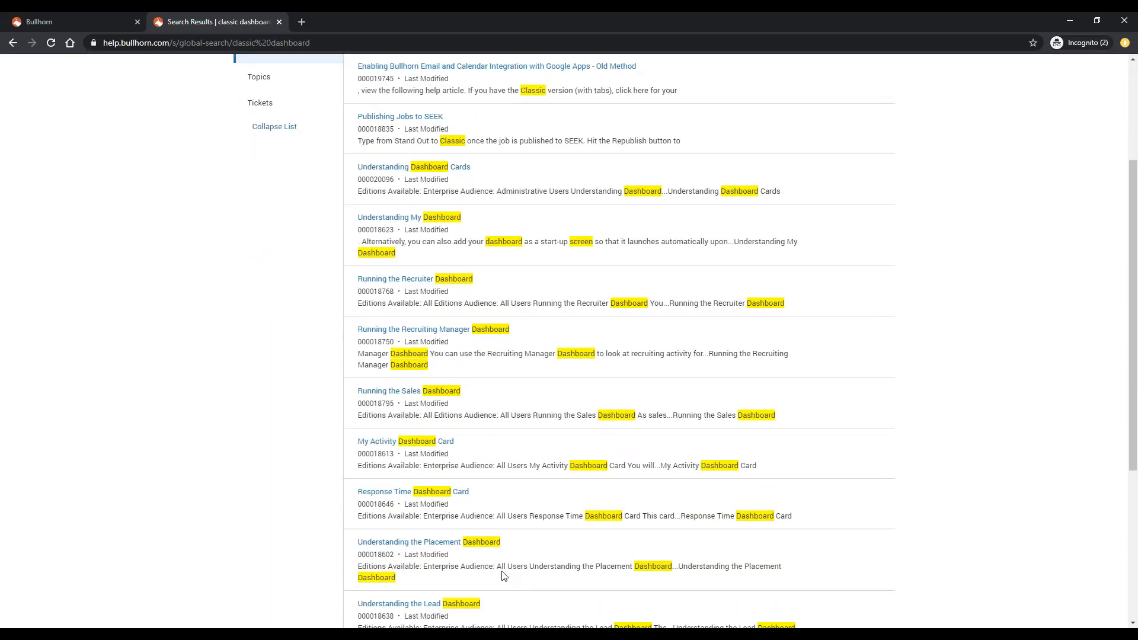
{"action": "scroll", "coordinate": [503, 576], "scroll_direction": "up", "scroll_amount": 3}
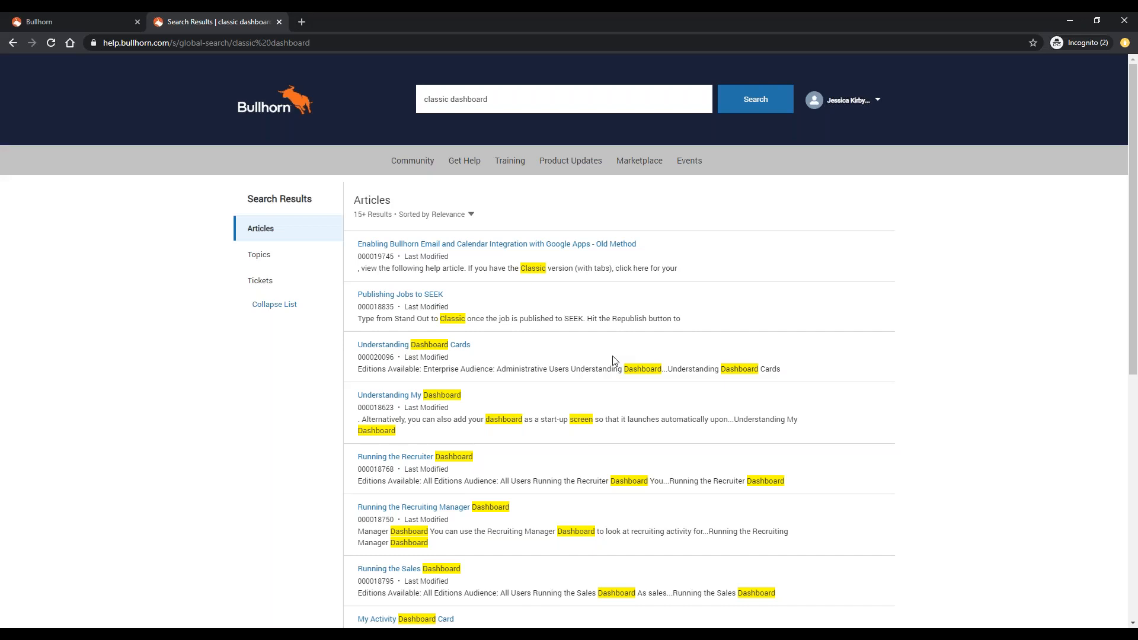
Switch back to the Bullhorn application and show the already open card dashboard with its Jobs by Required Skills and Success Rates cards
{"action": "left_click", "coordinate": [62, 18]}
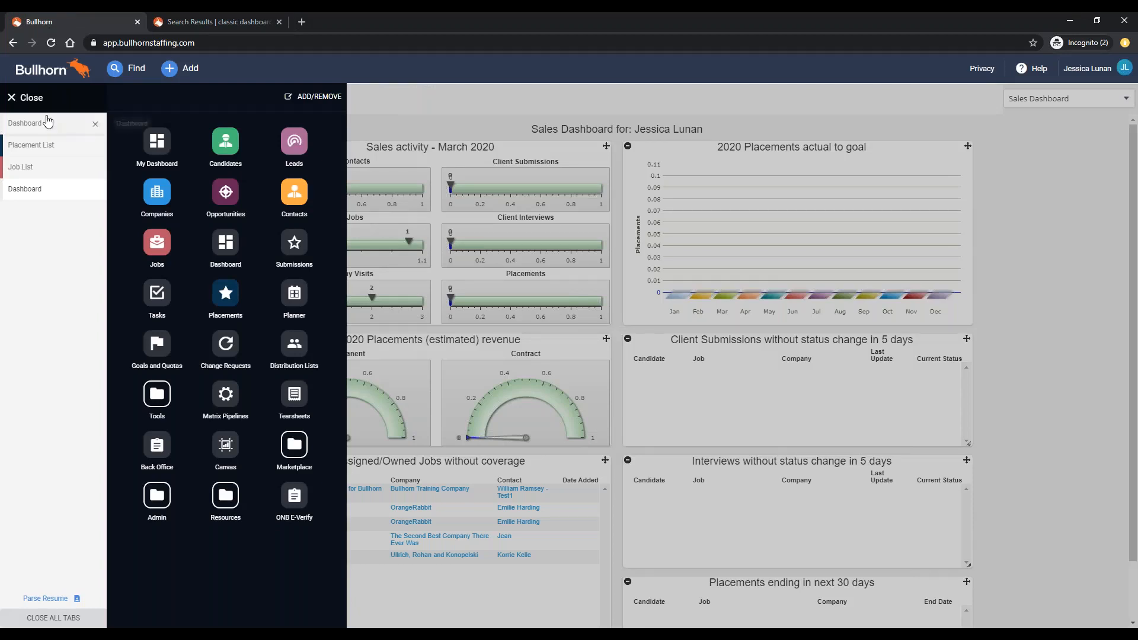
{"action": "left_click", "coordinate": [32, 98]}
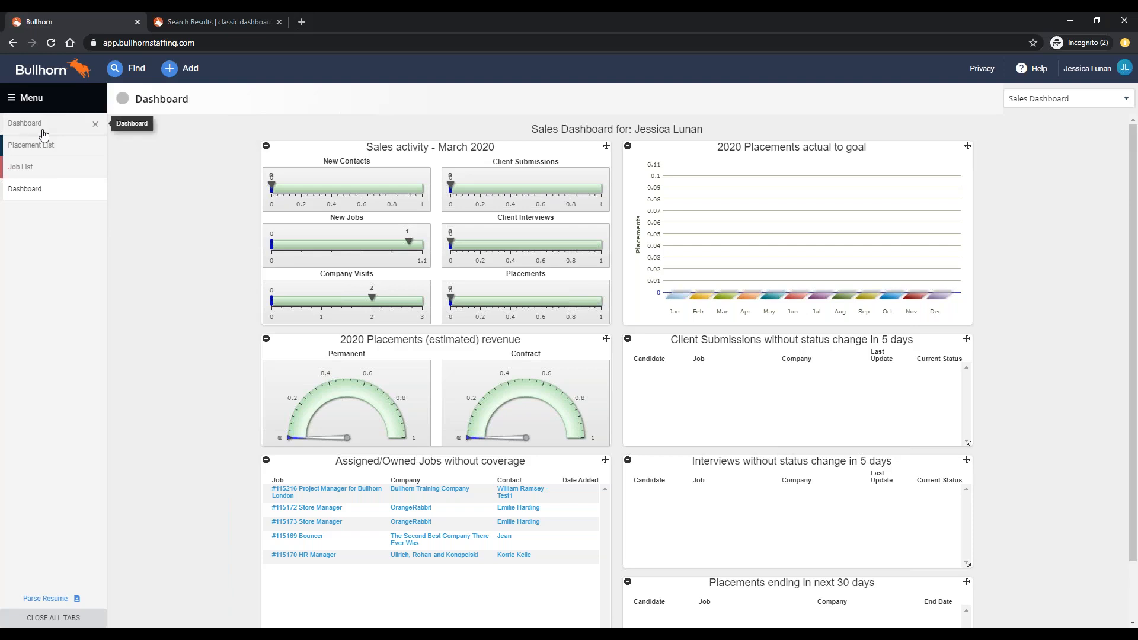
{"action": "left_click", "coordinate": [43, 135]}
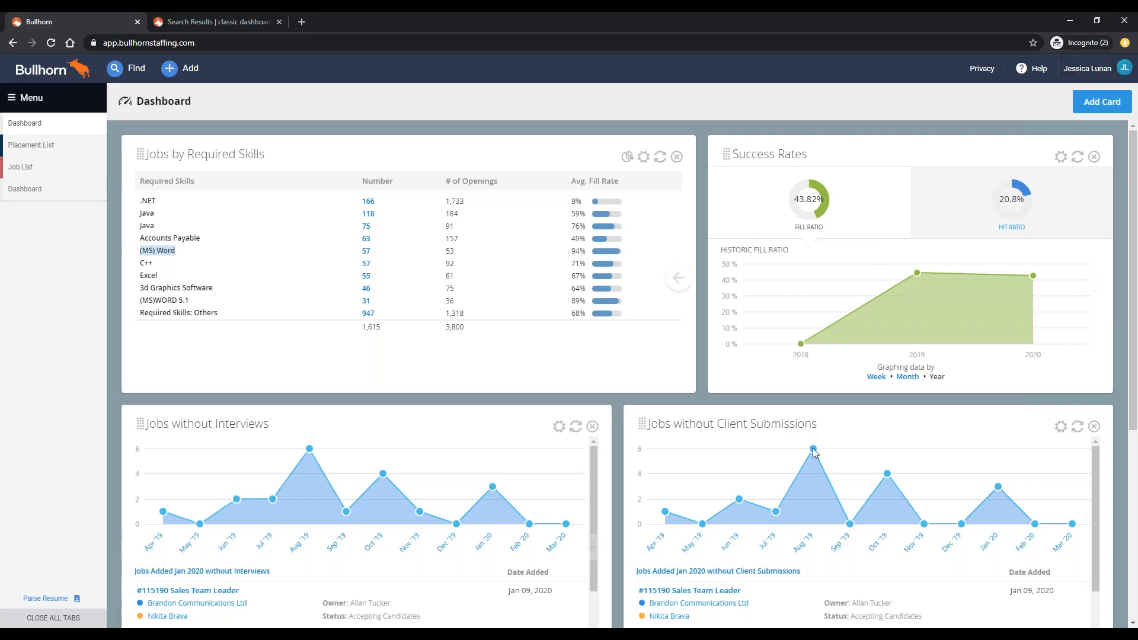
{"action": "mouse_move", "coordinate": [908, 308]}
Close the card dashboard and bring up the preset Sales Dashboard
{"action": "left_click", "coordinate": [95, 124]}
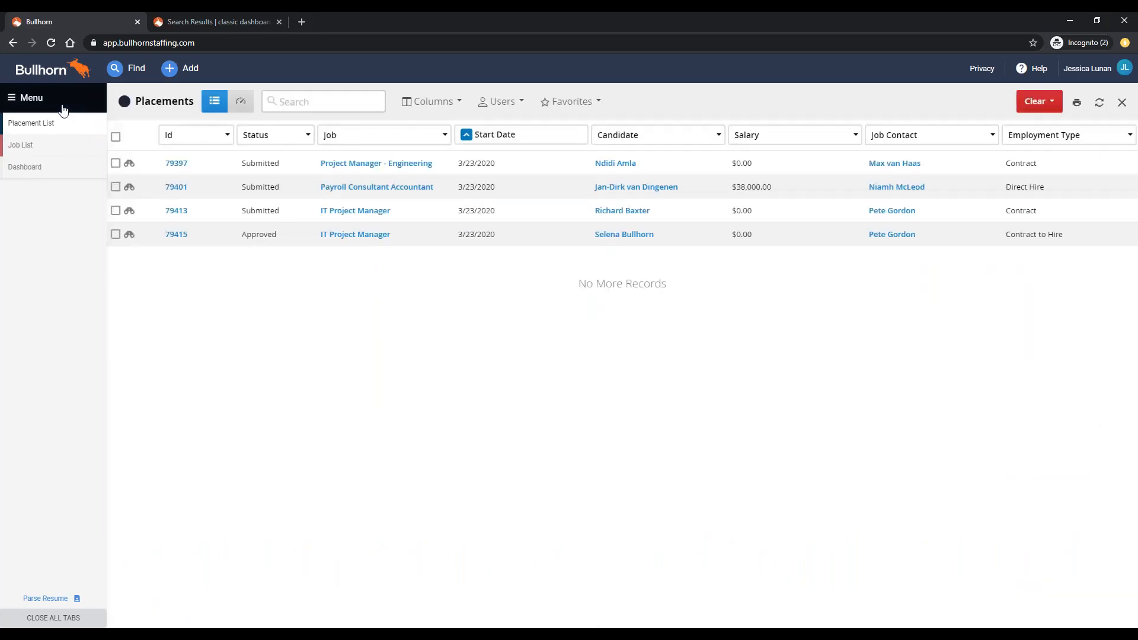
{"action": "left_click", "coordinate": [27, 98]}
{"action": "left_click", "coordinate": [219, 251]}
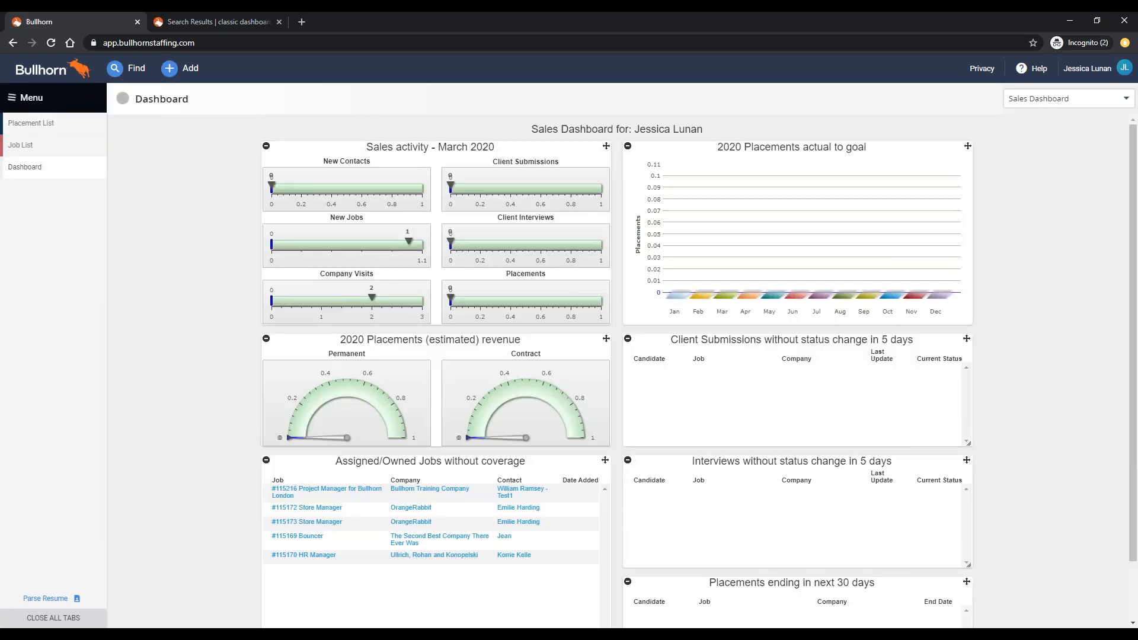
Open My Dashboard afresh and compare it with the preset Sales Dashboard, ending on My Dashboard
{"action": "left_click", "coordinate": [52, 98]}
{"action": "left_click", "coordinate": [142, 153]}
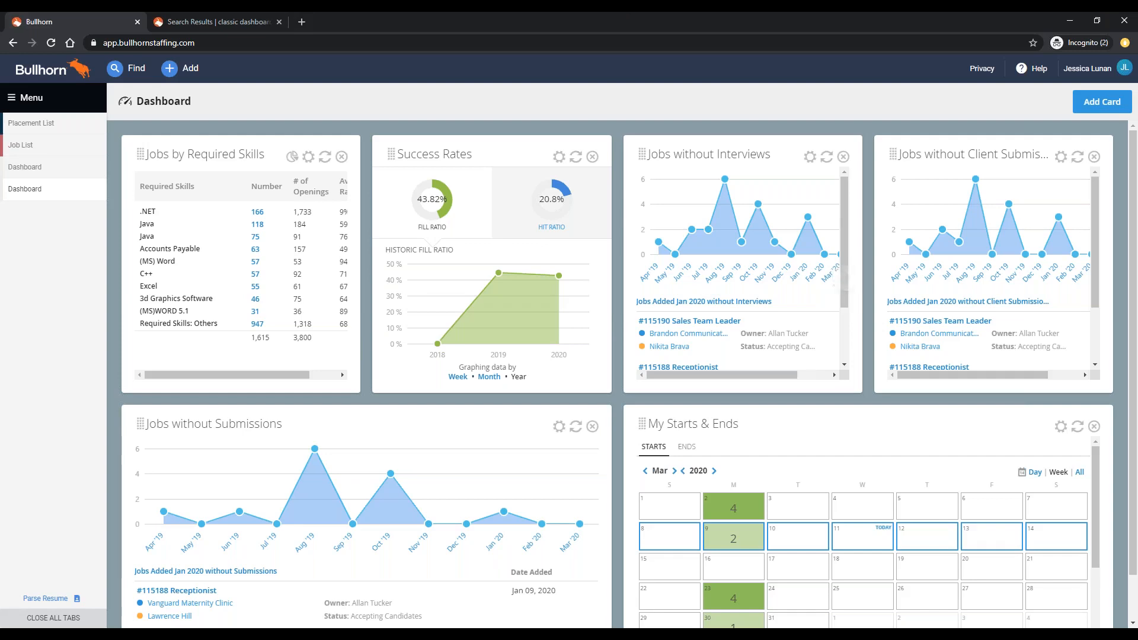
{"action": "left_click", "coordinate": [68, 172]}
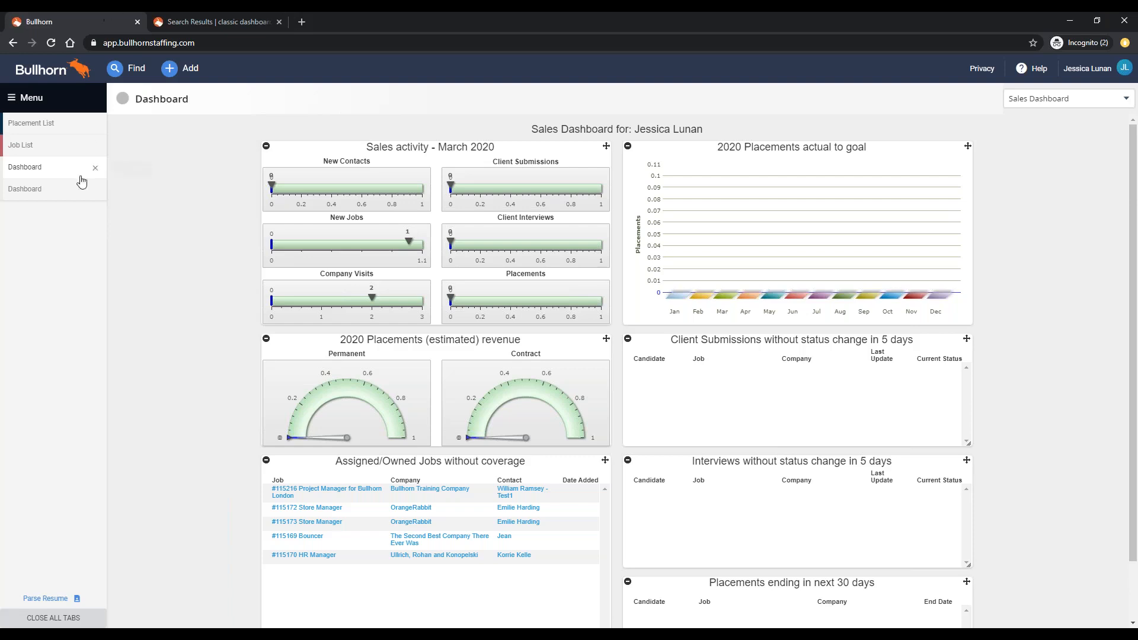
{"action": "left_click", "coordinate": [52, 105]}
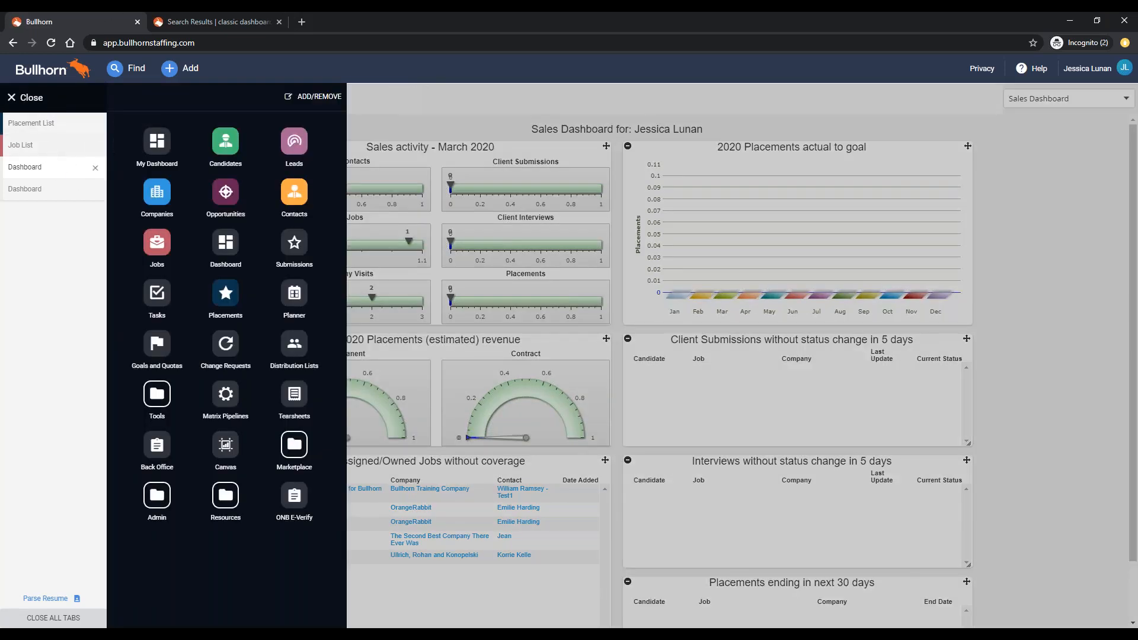
{"action": "left_click", "coordinate": [53, 189]}
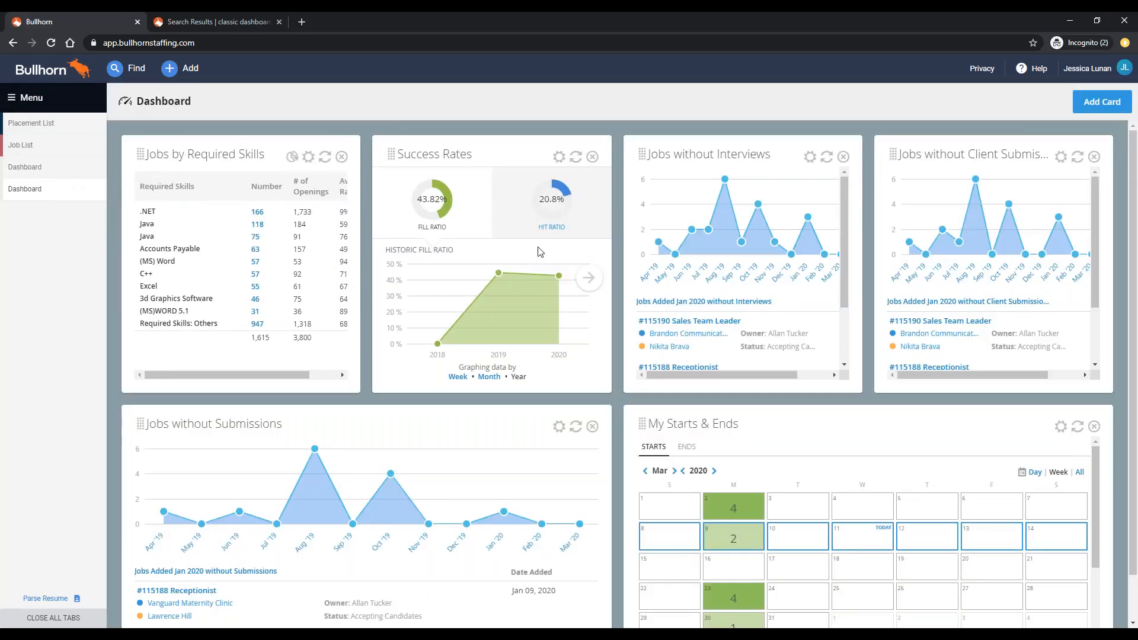
Widen the Success Rates card and the My Starts & Ends card on the dashboard
{"action": "left_click", "coordinate": [595, 276]}
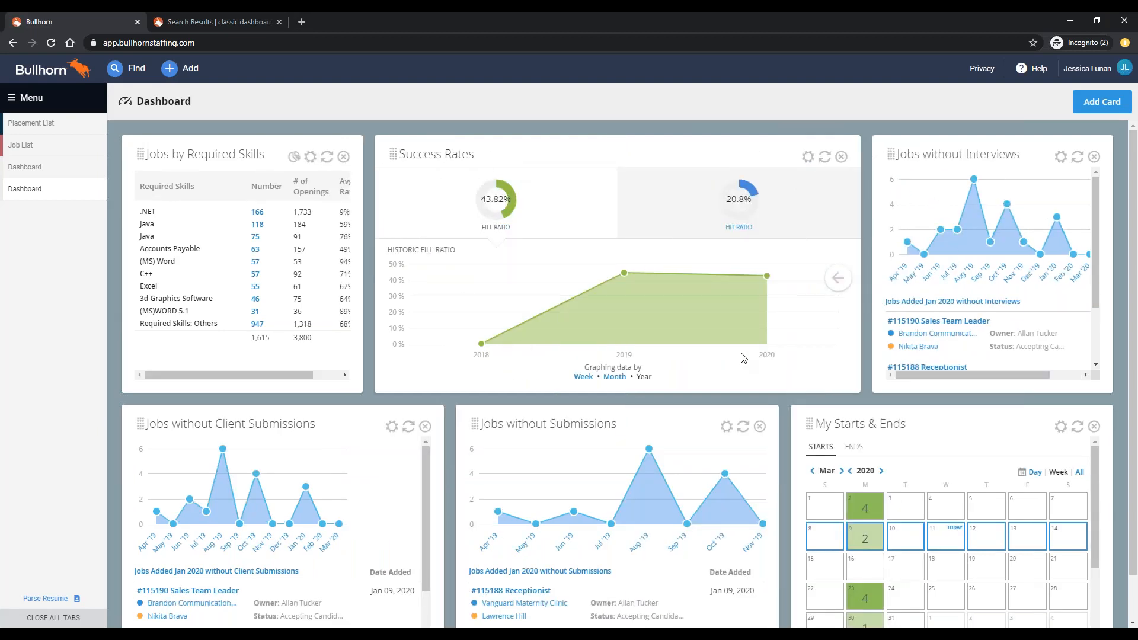
{"action": "mouse_move", "coordinate": [528, 195]}
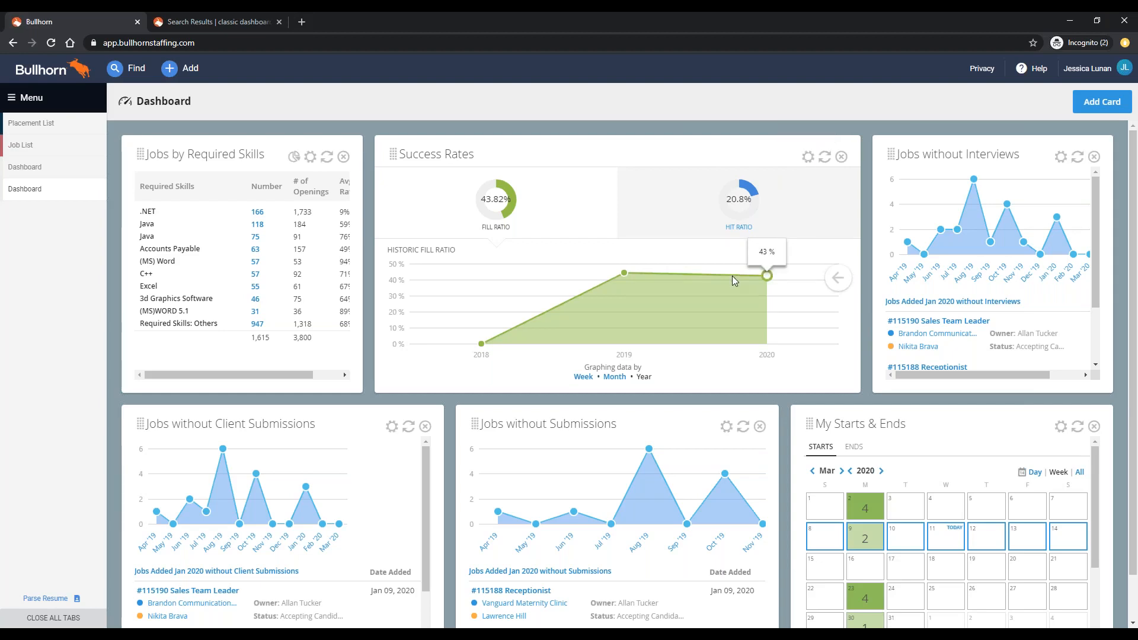
{"action": "scroll", "coordinate": [1085, 468], "scroll_direction": "down", "scroll_amount": 1}
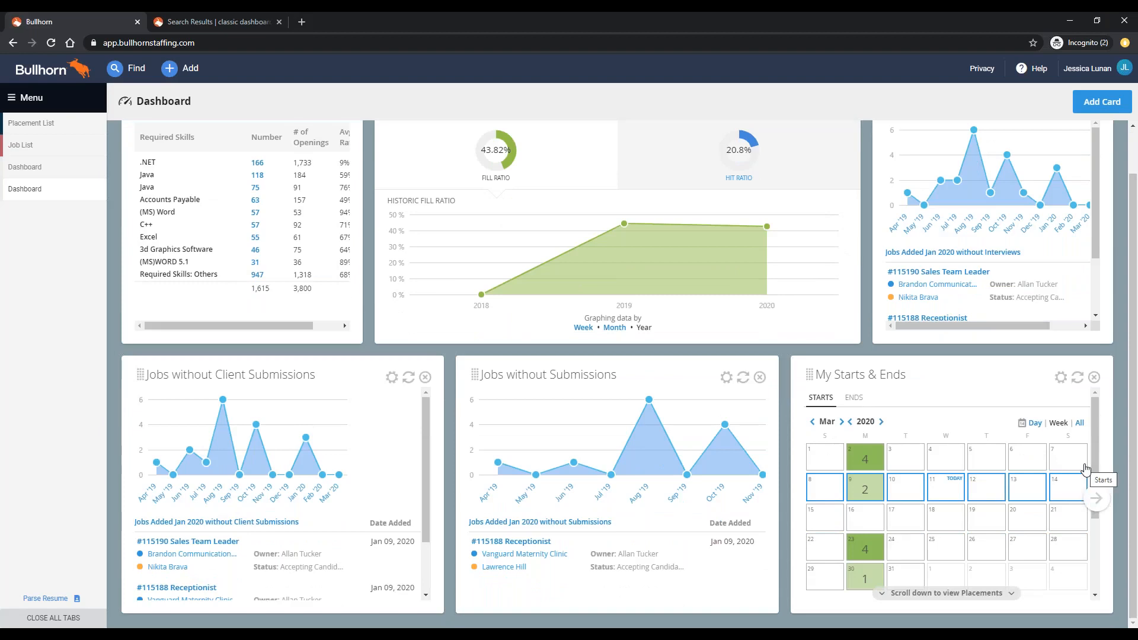
{"action": "left_click", "coordinate": [1097, 499]}
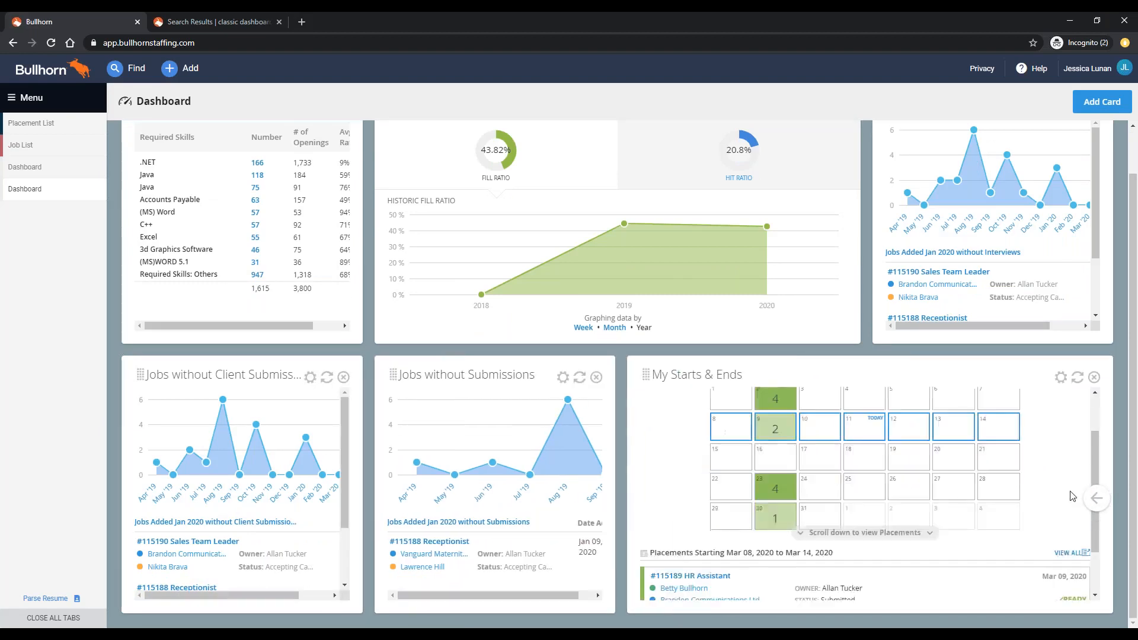
Review placement starts in the My Starts & Ends card for the weeks of March 8–14 and March 15–21, 2020
{"action": "scroll", "coordinate": [1097, 499], "scroll_direction": "down", "scroll_amount": 1}
{"action": "scroll", "coordinate": [1065, 489], "scroll_direction": "up", "scroll_amount": 2}
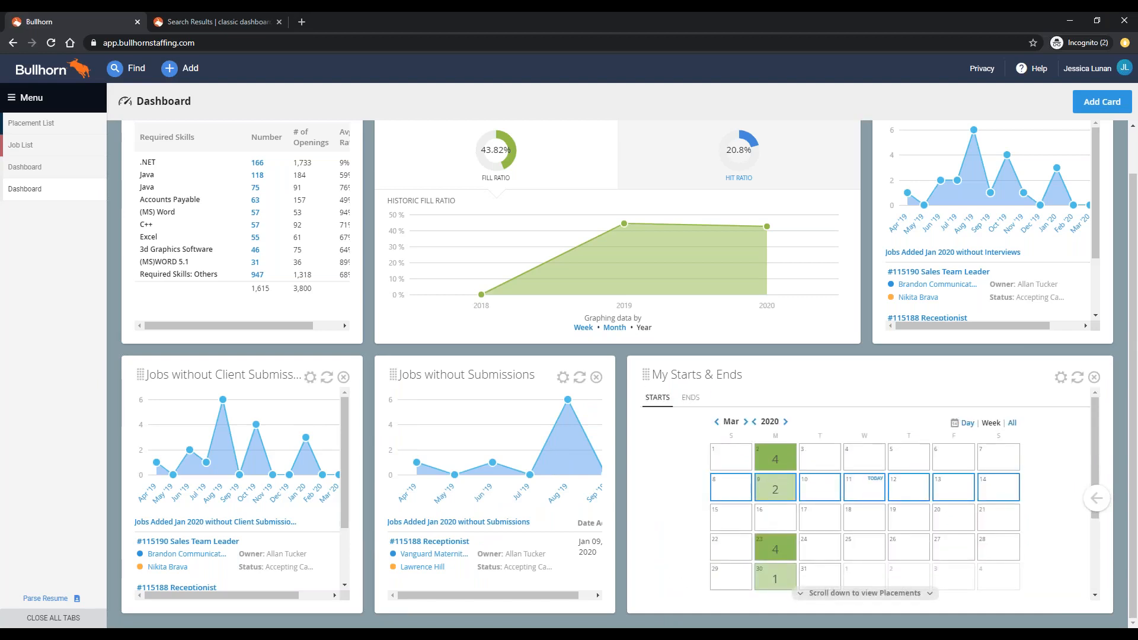
{"action": "scroll", "coordinate": [864, 551], "scroll_direction": "down", "scroll_amount": 2}
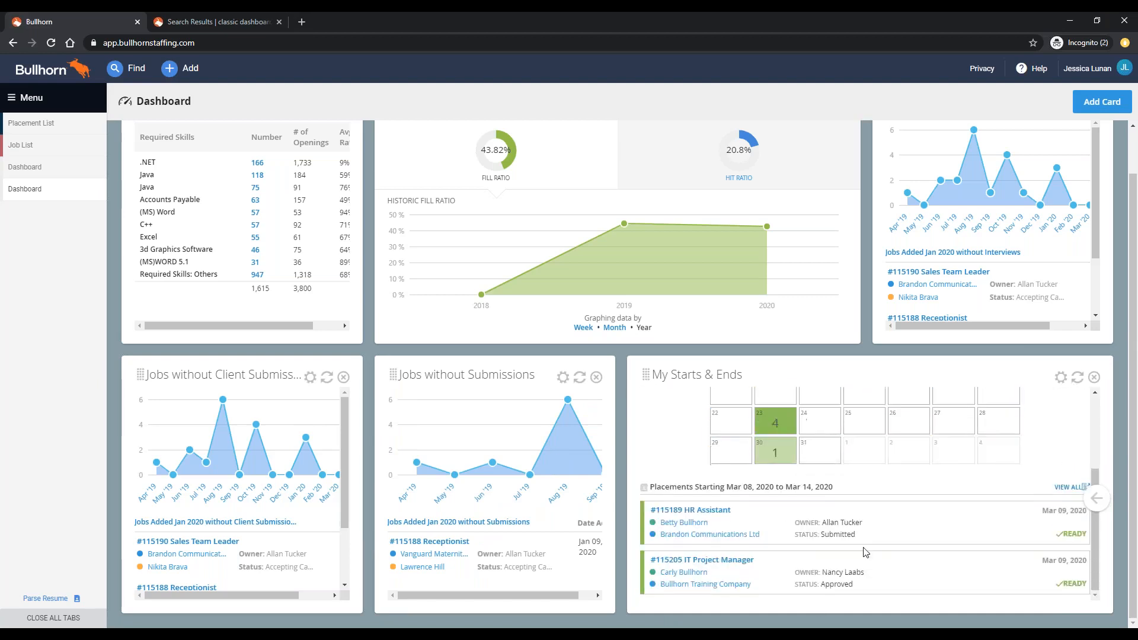
{"action": "scroll", "coordinate": [864, 551], "scroll_direction": "up", "scroll_amount": 2}
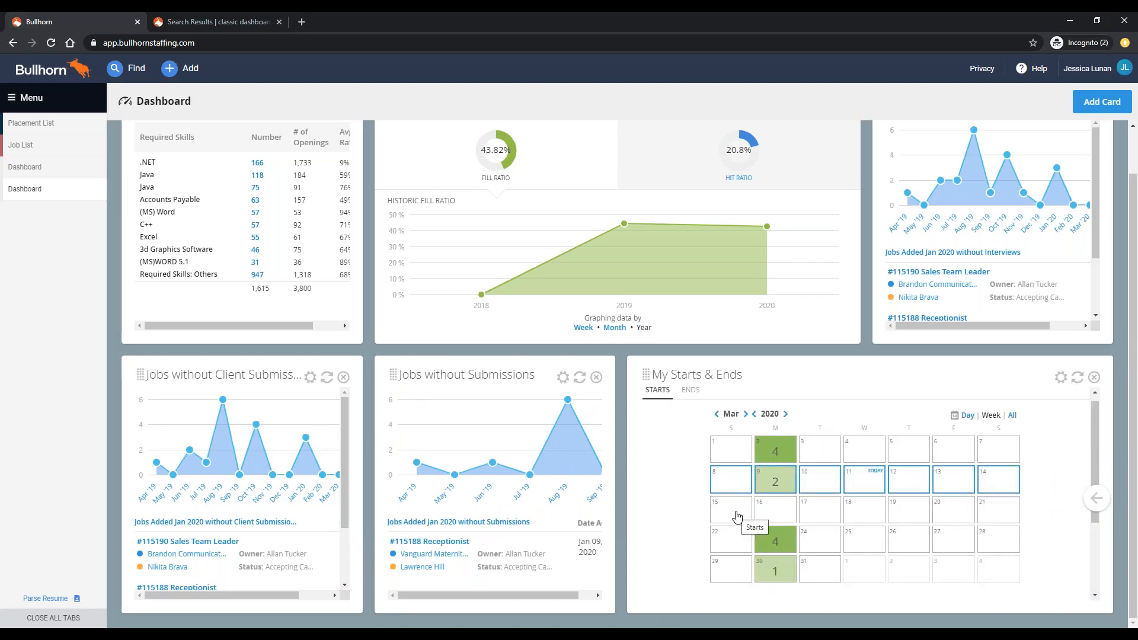
{"action": "left_click", "coordinate": [737, 516]}
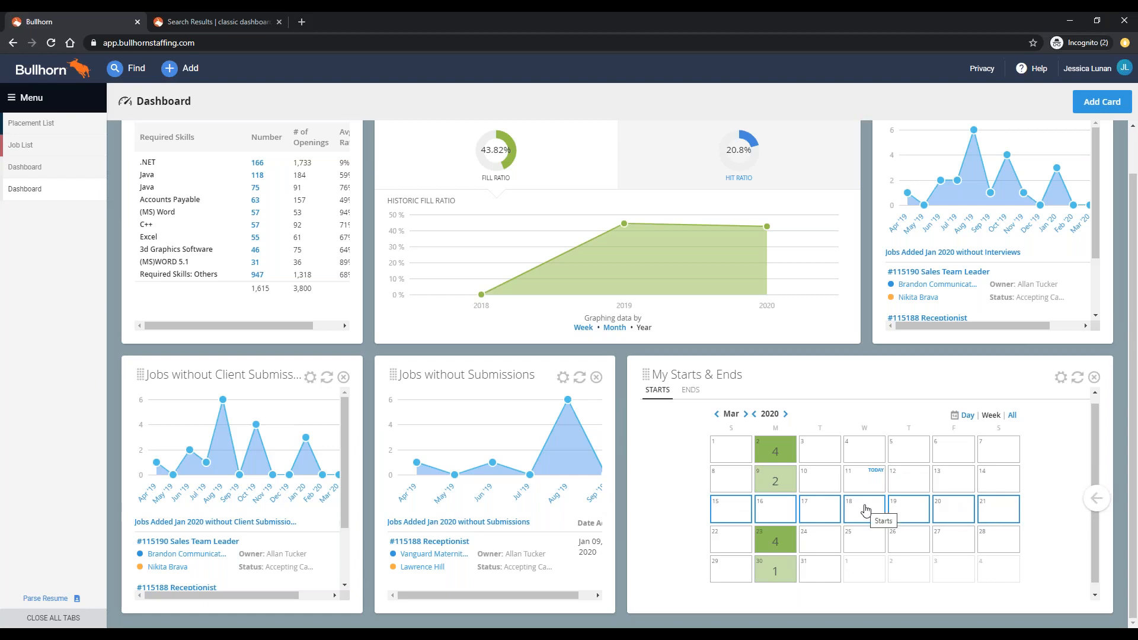
{"action": "scroll", "coordinate": [829, 512], "scroll_direction": "down", "scroll_amount": 1}
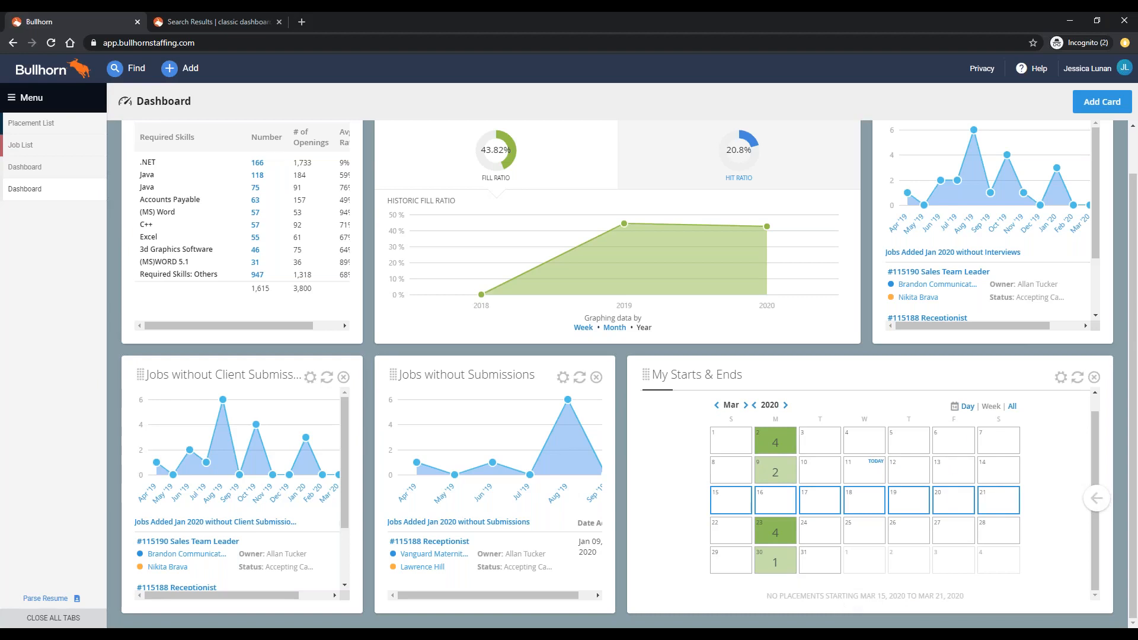
Show all placement starts for March 2020 in the My Starts & Ends card and review the placements listed below its calendar
{"action": "left_click", "coordinate": [1010, 411]}
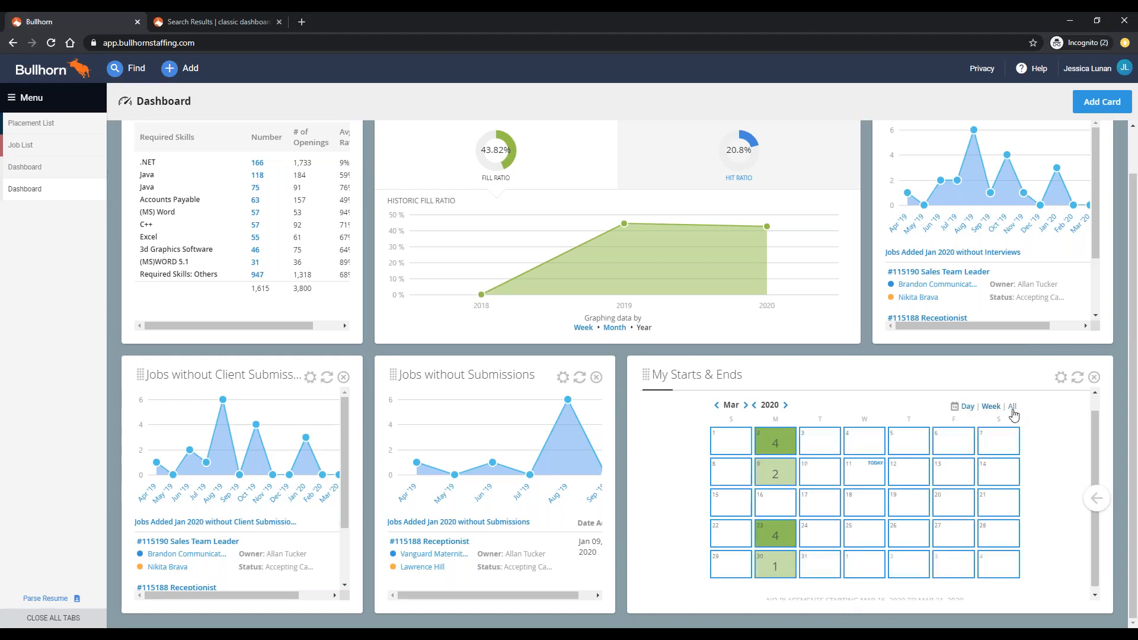
{"action": "scroll", "coordinate": [885, 519], "scroll_direction": "down", "scroll_amount": 2}
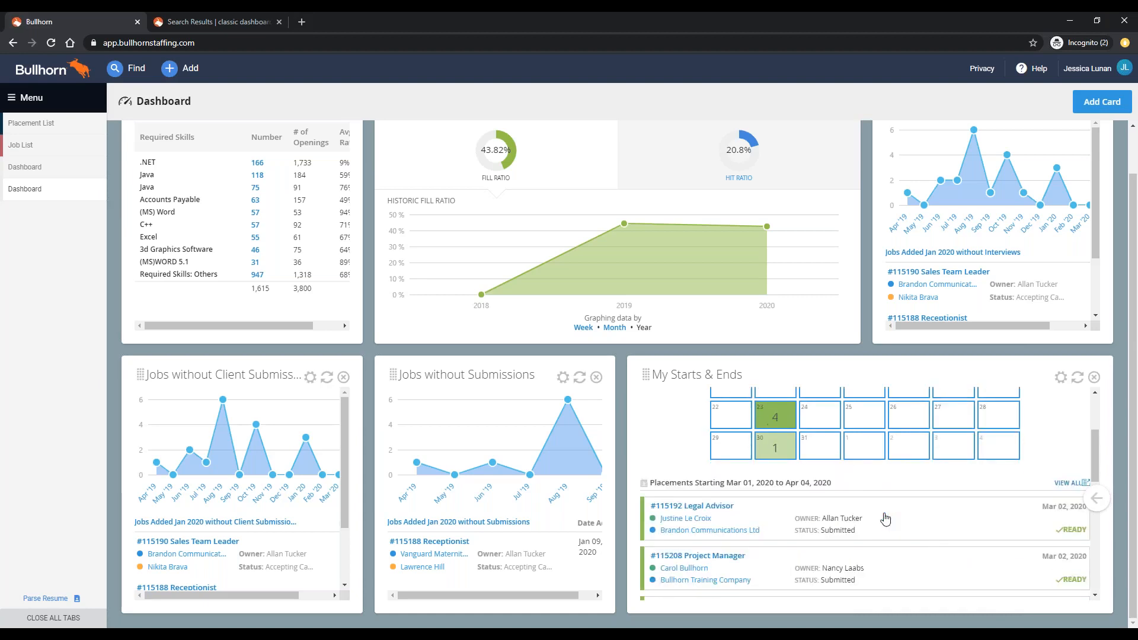
{"action": "scroll", "coordinate": [754, 498], "scroll_direction": "down", "scroll_amount": 4}
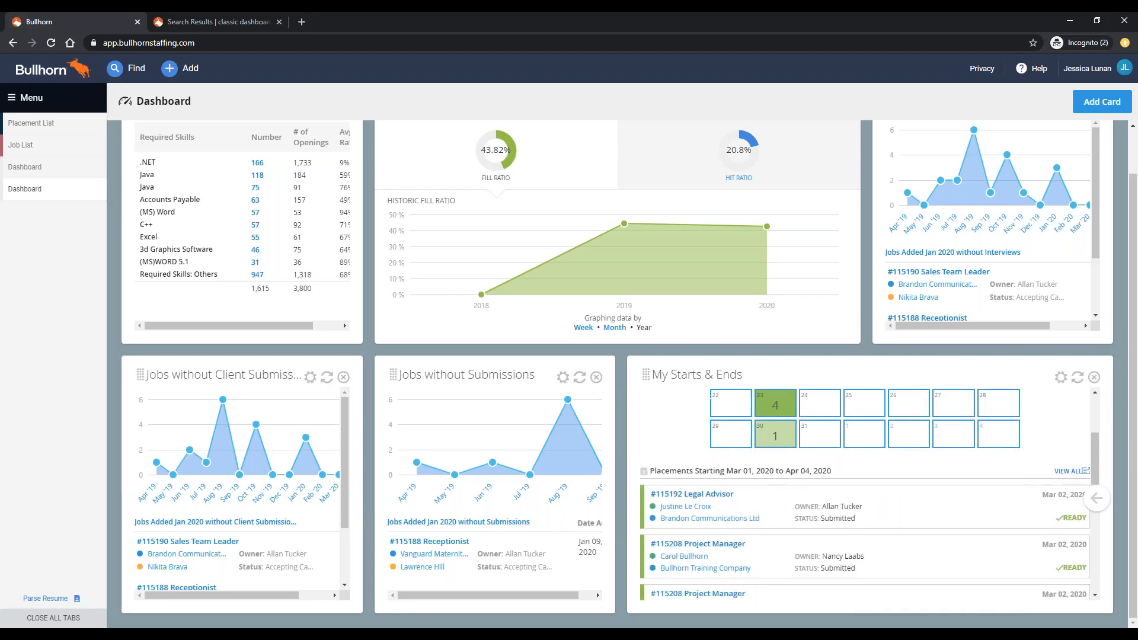
{"action": "scroll", "coordinate": [786, 528], "scroll_direction": "up", "scroll_amount": 6}
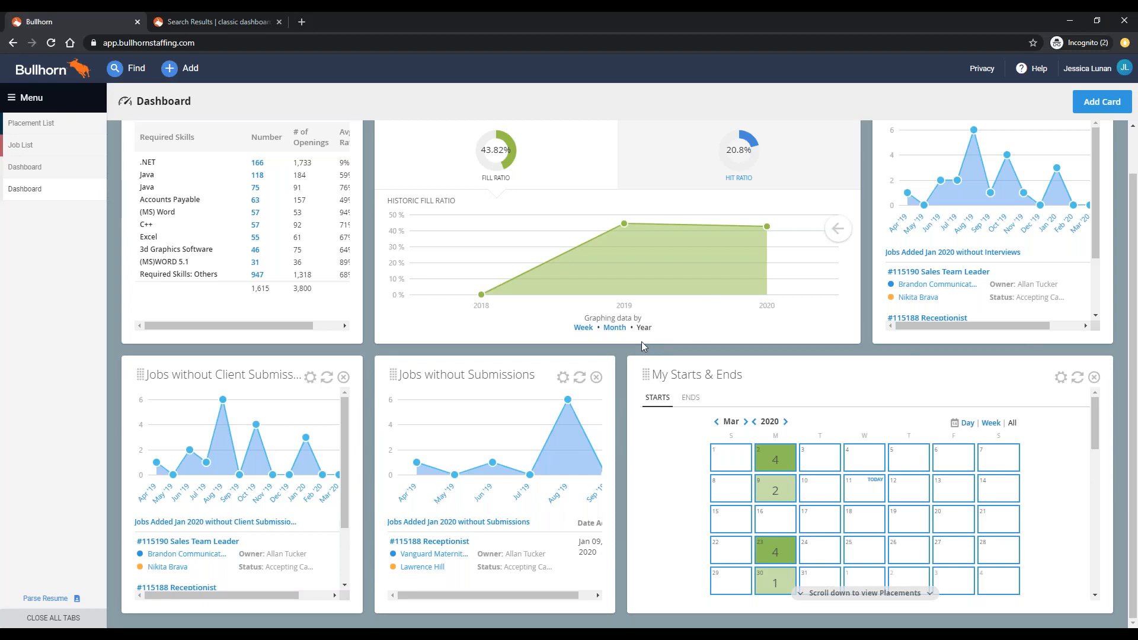
Return from the card dashboard to the open preset Sales Dashboard
{"action": "scroll", "coordinate": [641, 342], "scroll_direction": "up", "scroll_amount": 2}
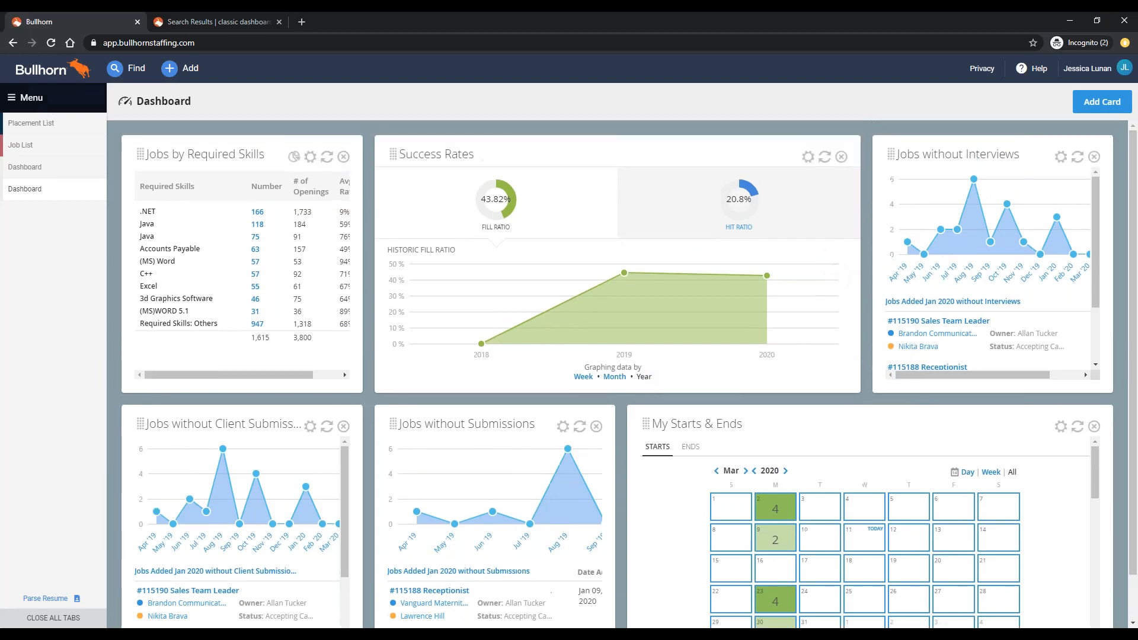
{"action": "left_click", "coordinate": [45, 172]}
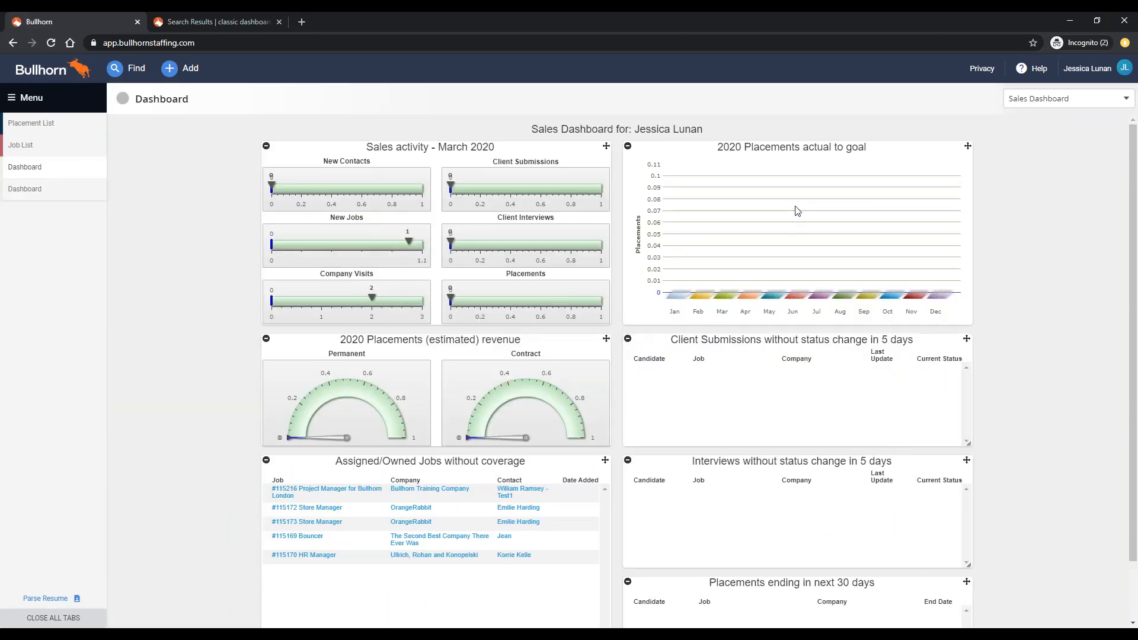